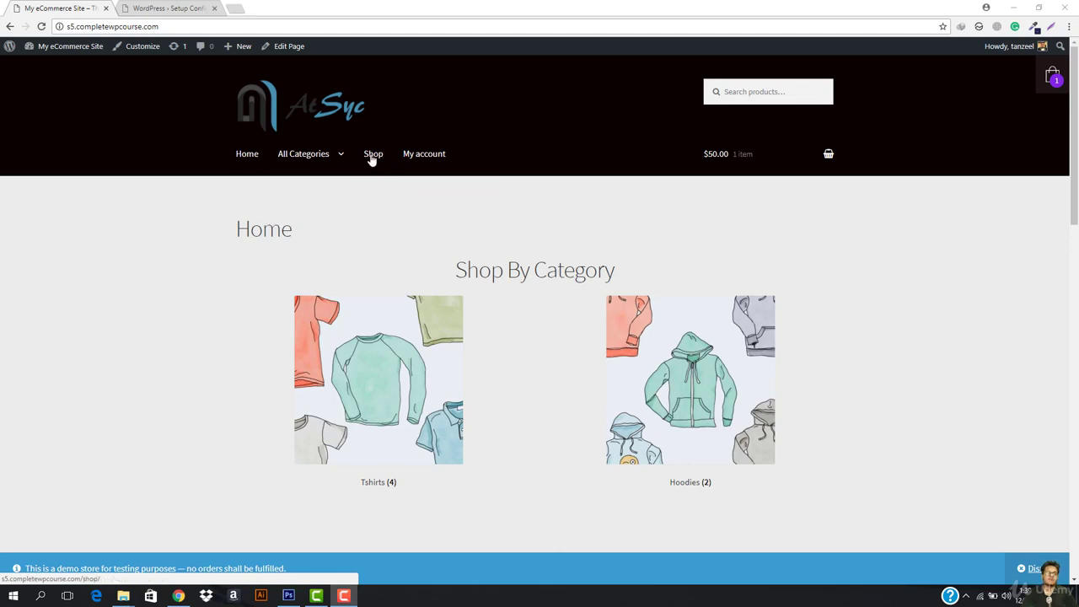
# Open the store's Shop page and examine its product listing and the widgets shown in the sidebar.
pyautogui.click(371, 159)
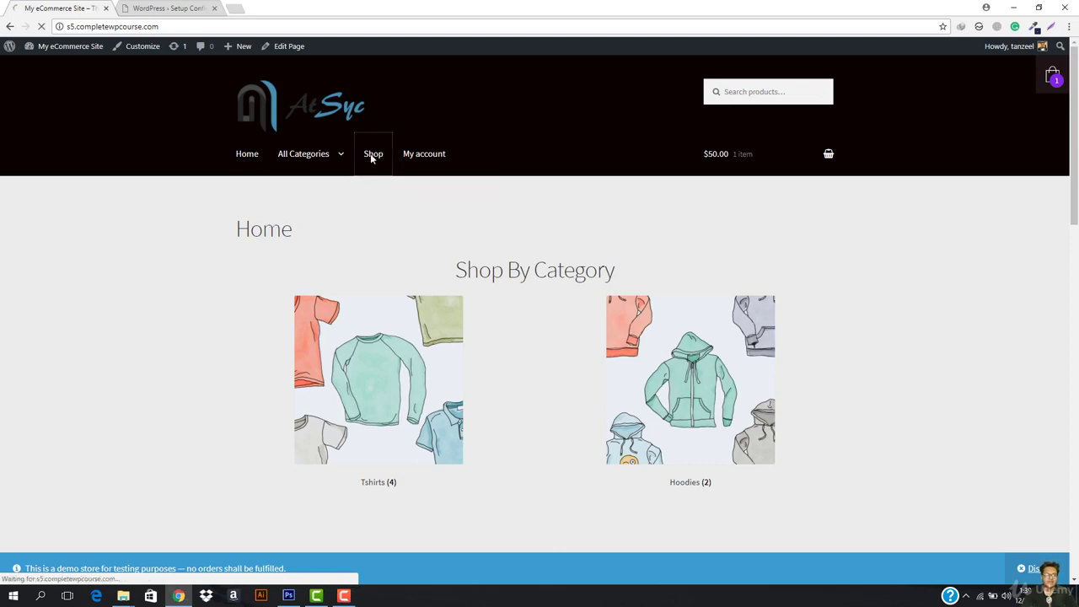
pyautogui.scroll(-3, 784, 140)
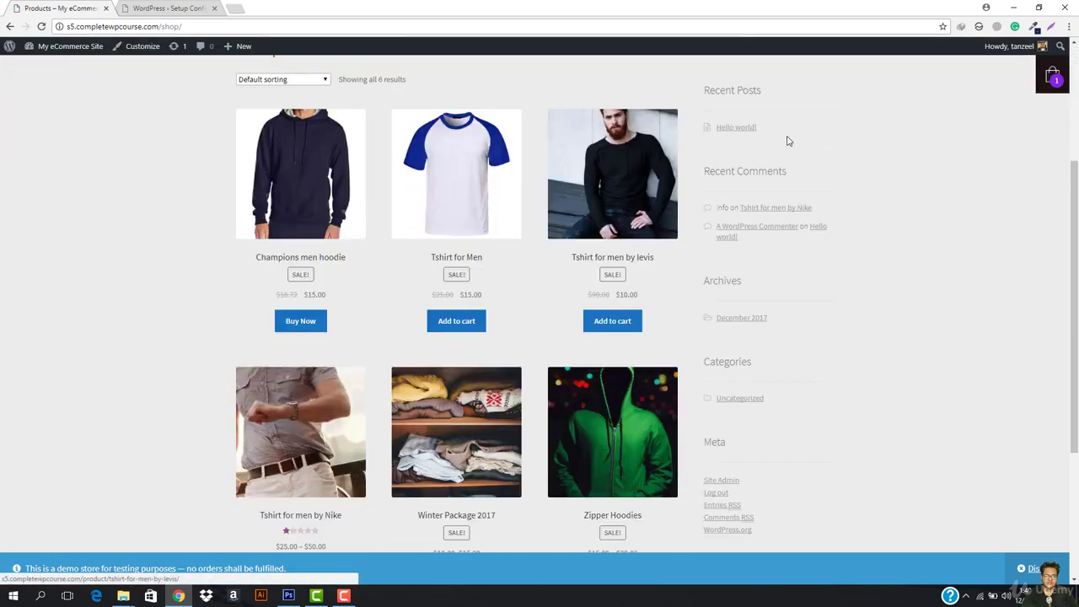
pyautogui.scroll(-2, 766, 456)
pyautogui.scroll(5, 766, 345)
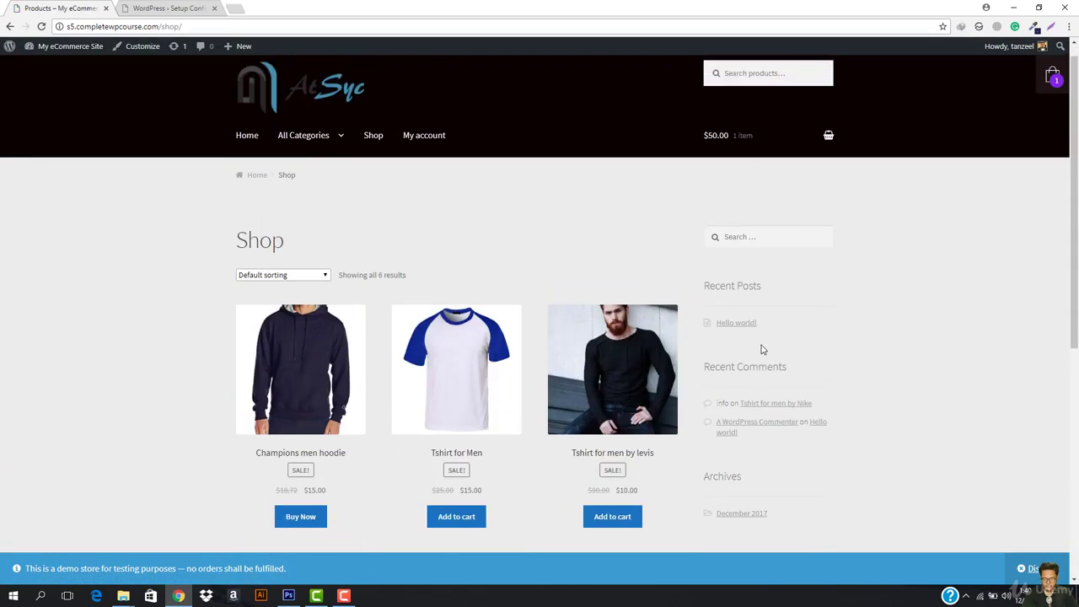
pyautogui.scroll(-5, 775, 236)
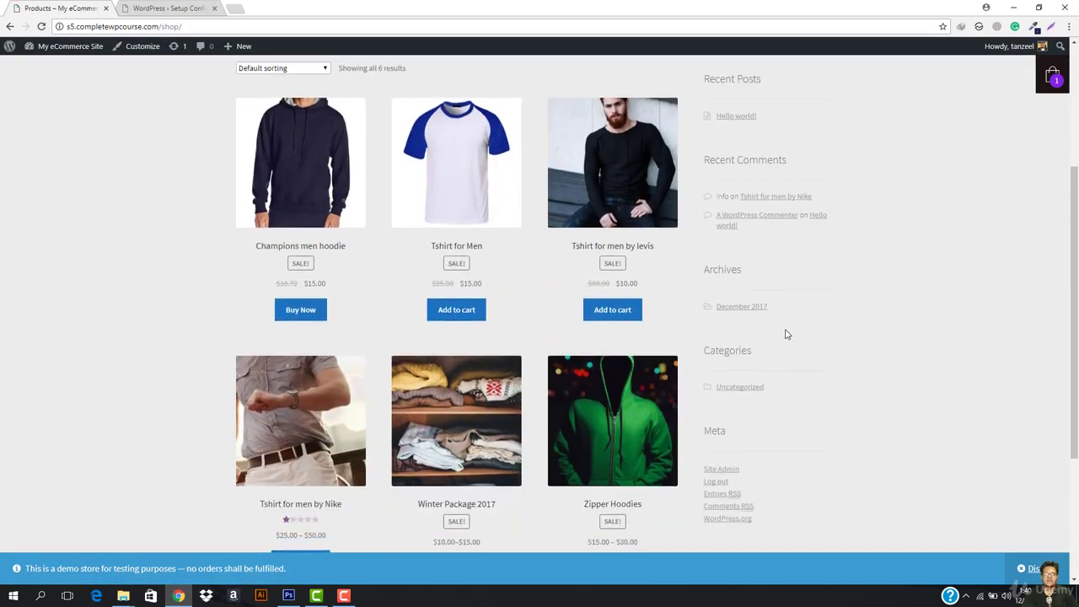
pyautogui.scroll(5, 784, 334)
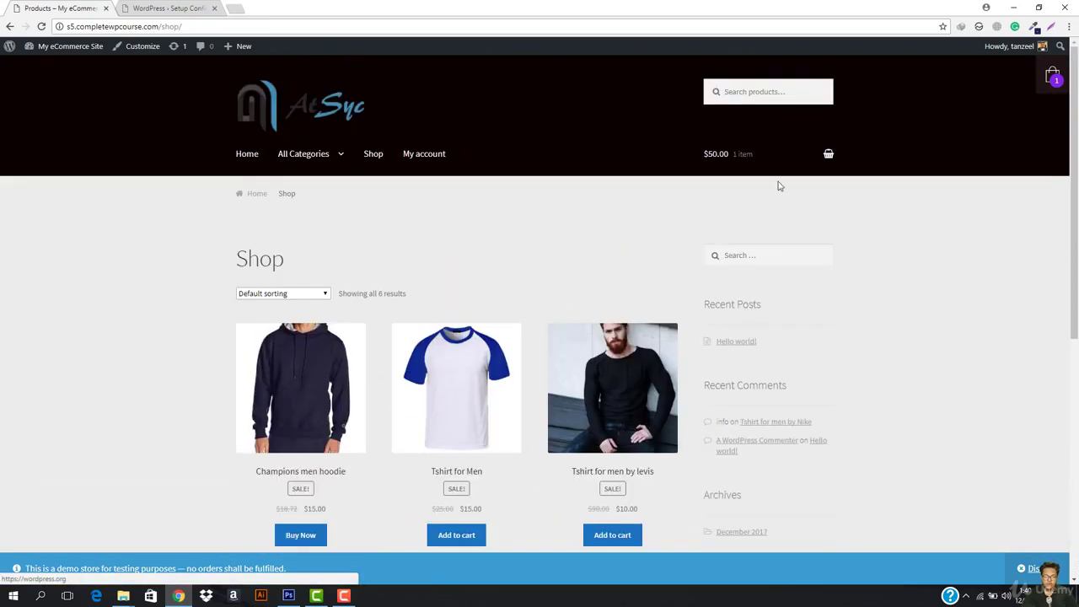
pyautogui.scroll(-3, 795, 362)
pyautogui.scroll(-3, 797, 412)
pyautogui.scroll(5, 794, 410)
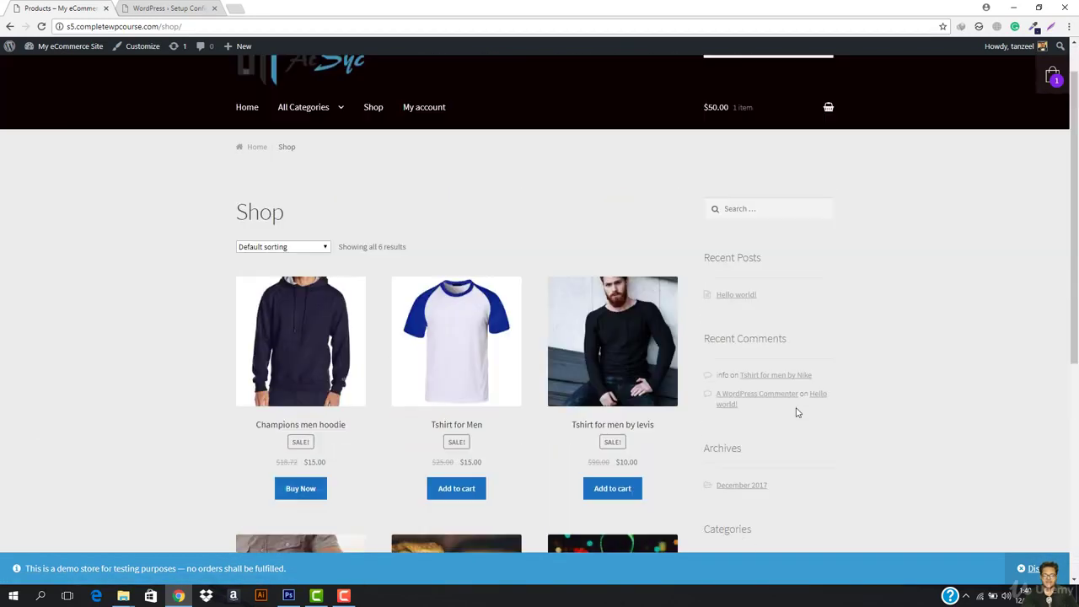
# Open the site's admin dashboard in a new browser tab and go to the Widgets page.
pyautogui.moveTo(68, 46)
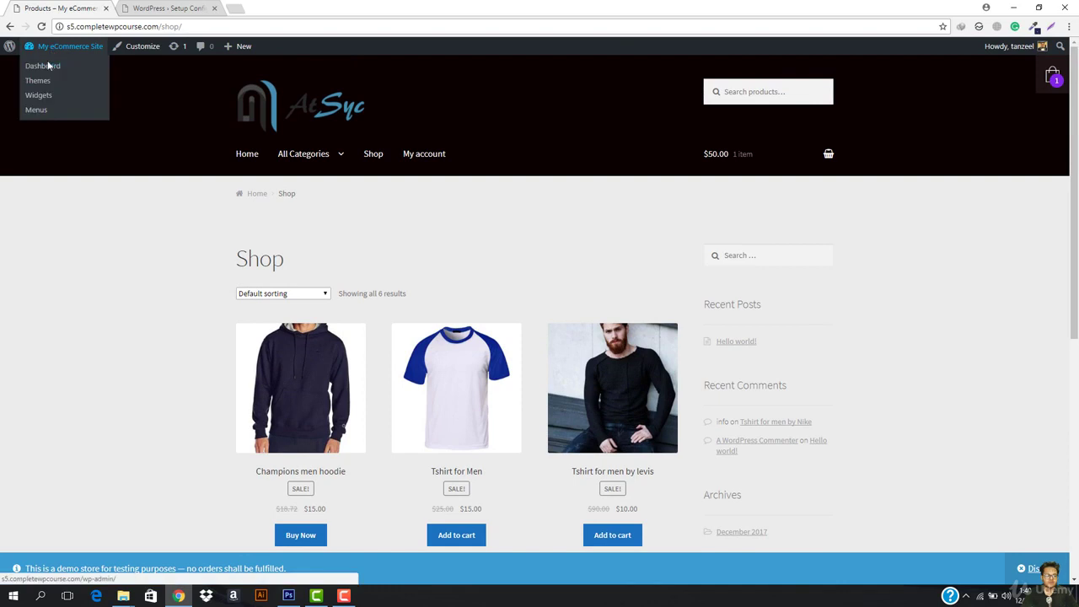
pyautogui.rightClick(47, 66)
pyautogui.click(67, 71)
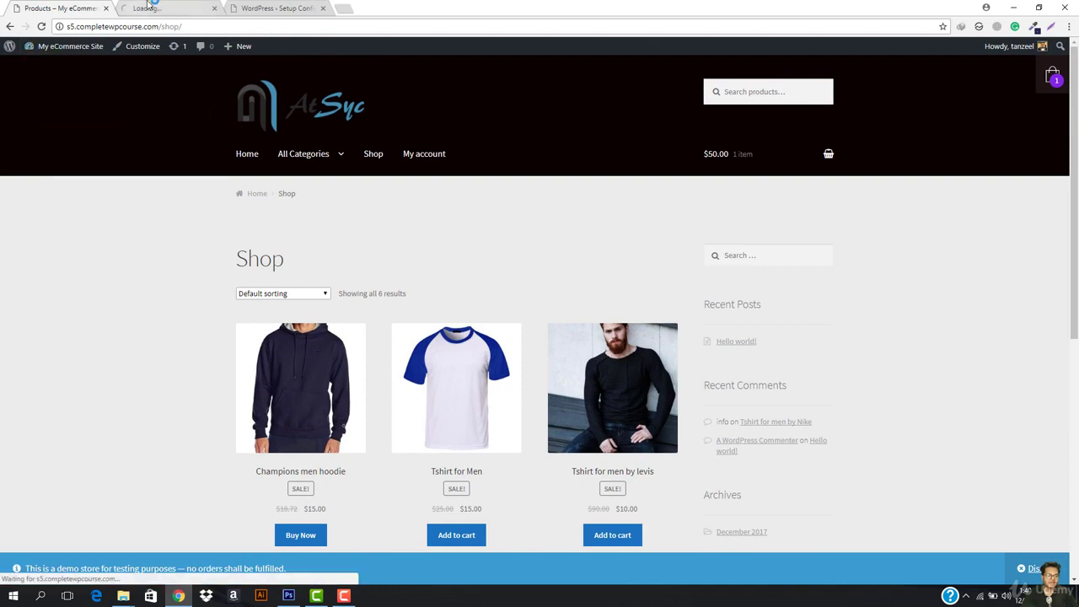
pyautogui.click(165, 8)
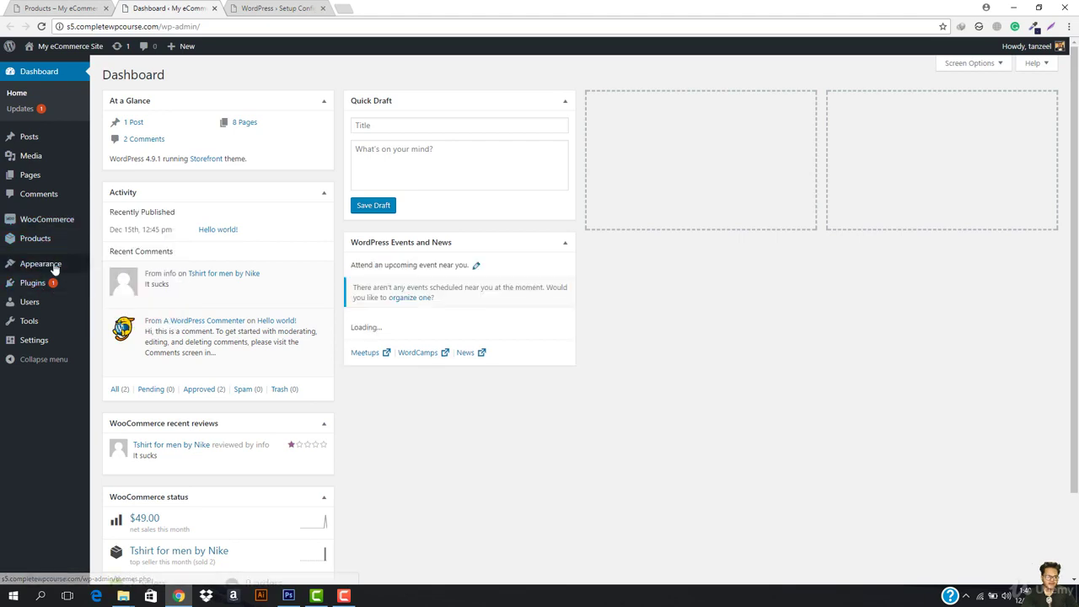
pyautogui.moveTo(42, 264)
# Compare the Shop page's sidebar content with the widgets assigned to the Sidebar area in the admin.
pyautogui.click(62, 7)
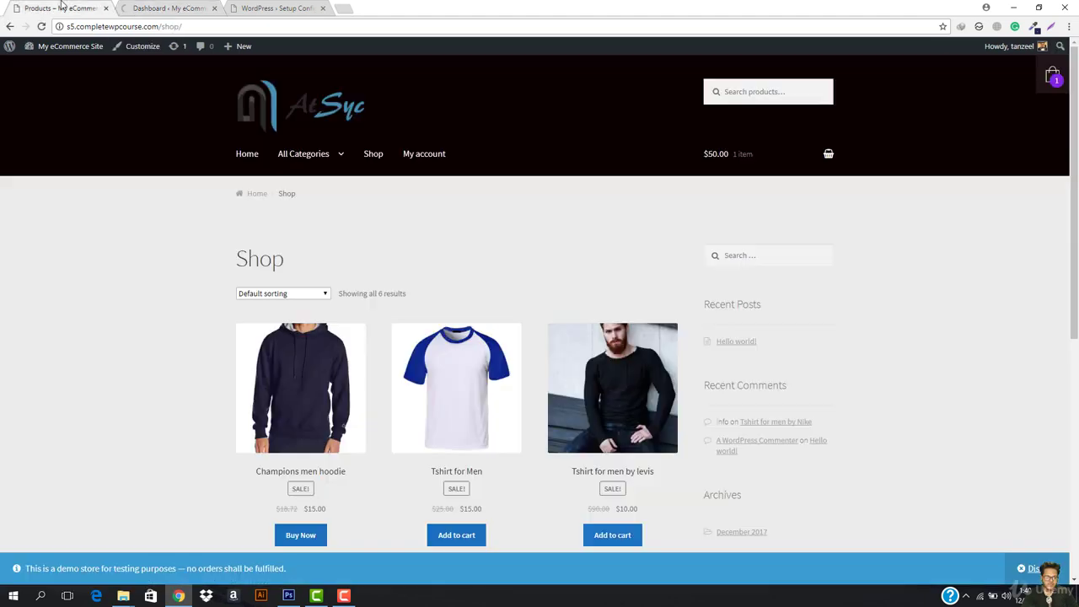
pyautogui.scroll(-5, 430, 313)
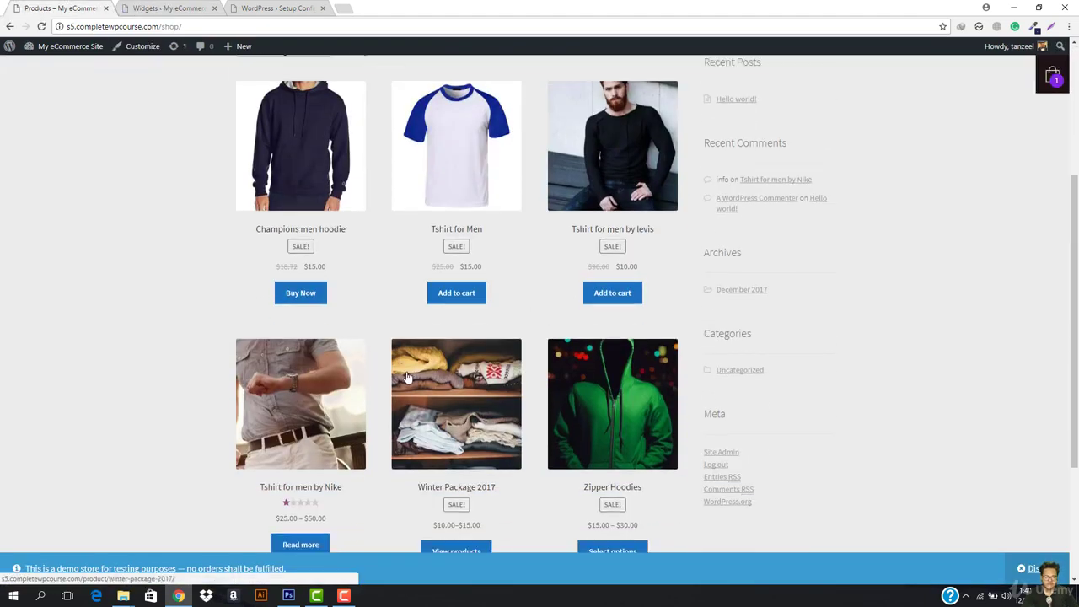
pyautogui.scroll(5, 510, 357)
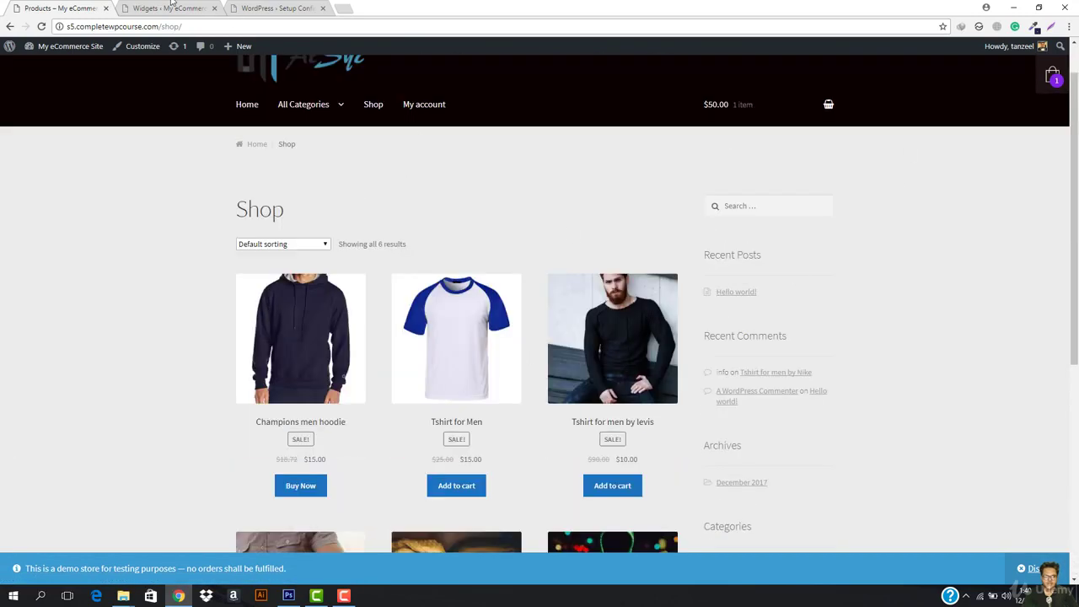
pyautogui.click(171, 5)
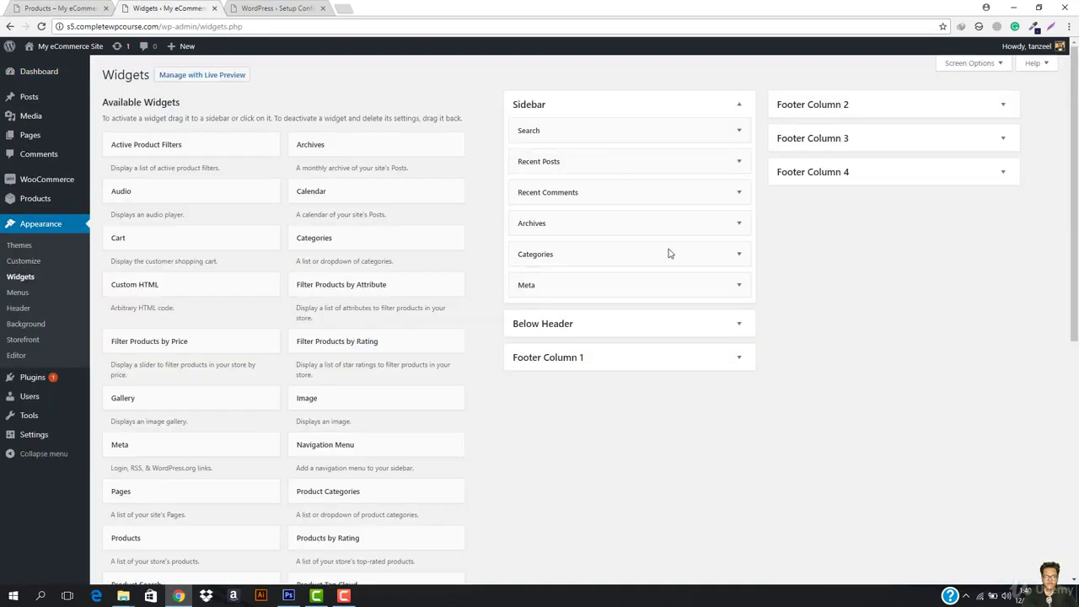
pyautogui.click(52, 7)
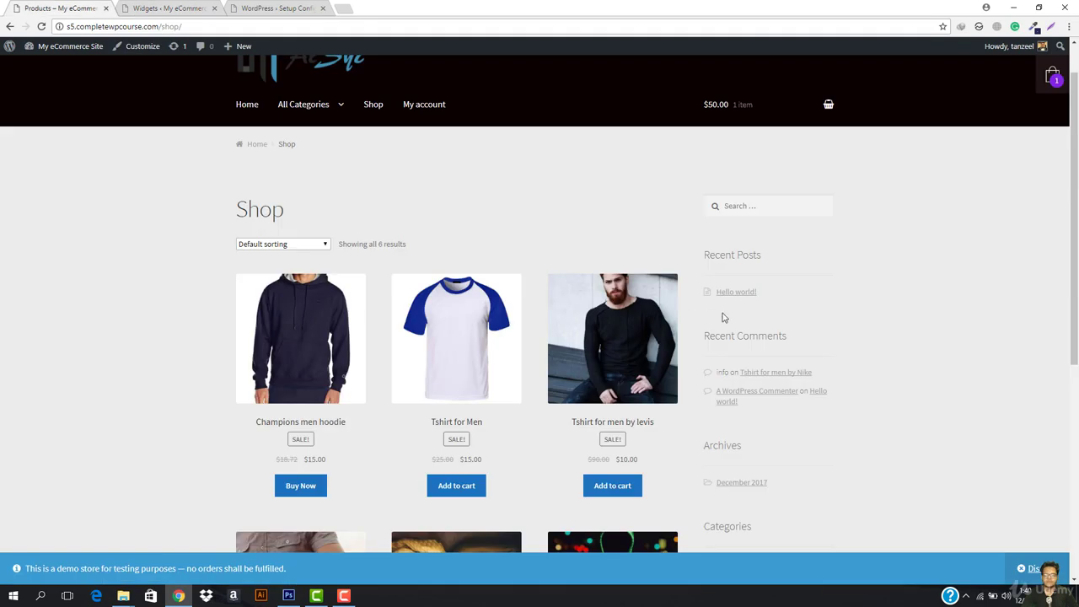
pyautogui.click(177, 7)
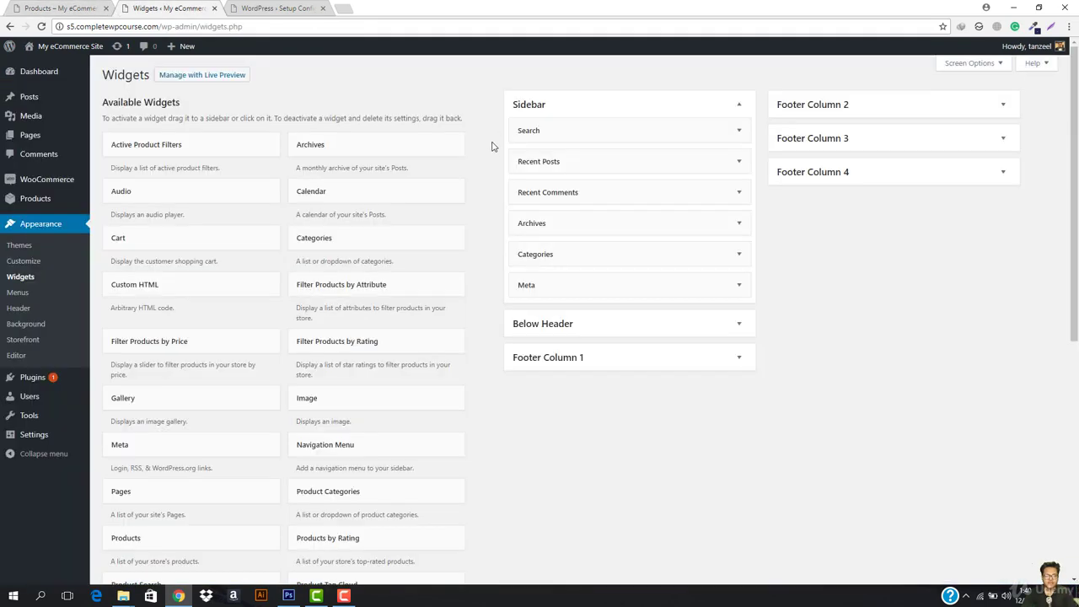
# Delete the Search, Recent Posts and Recent Comments widgets from the Sidebar area.
pyautogui.click(739, 133)
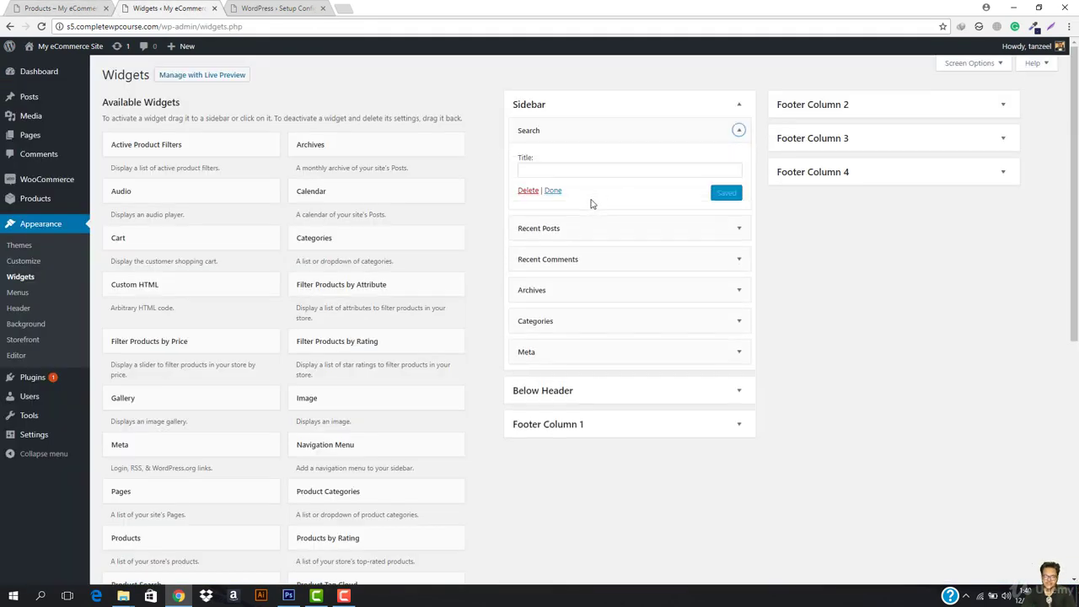
pyautogui.click(532, 193)
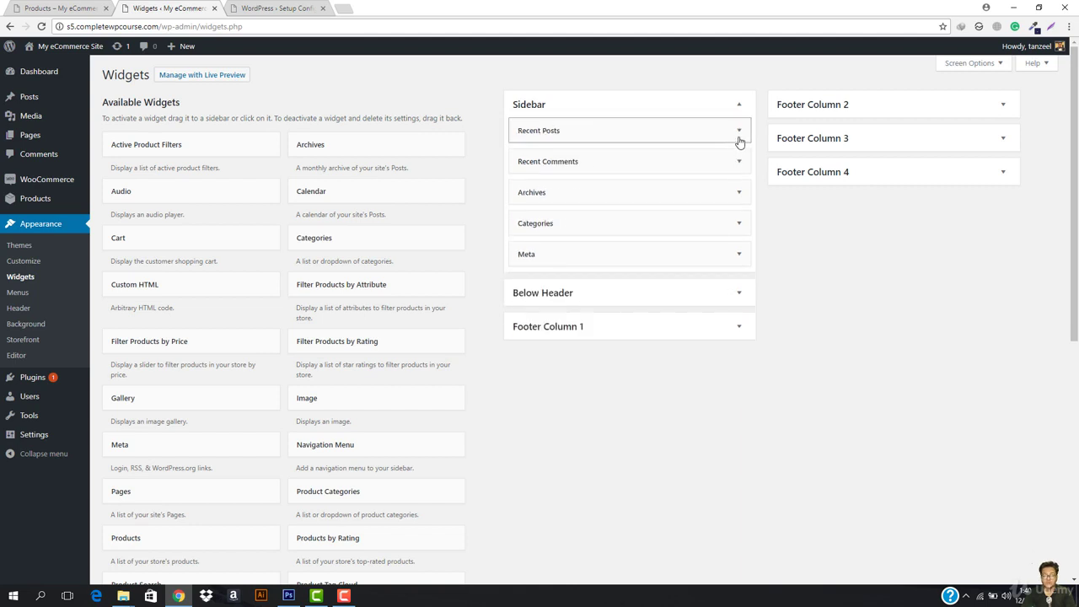
pyautogui.click(739, 139)
pyautogui.click(525, 236)
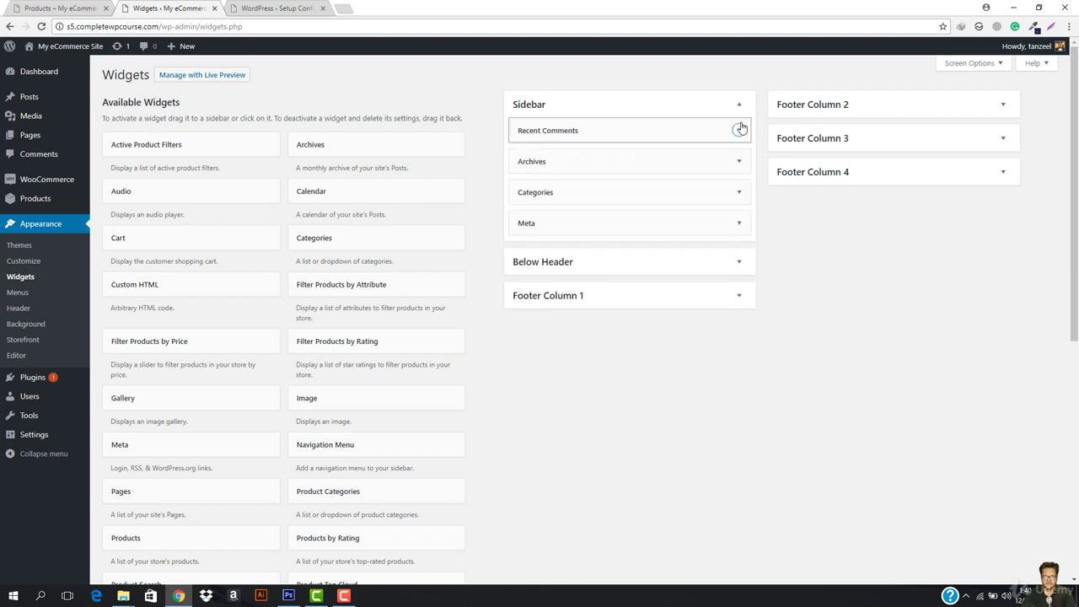
pyautogui.click(740, 130)
pyautogui.click(525, 216)
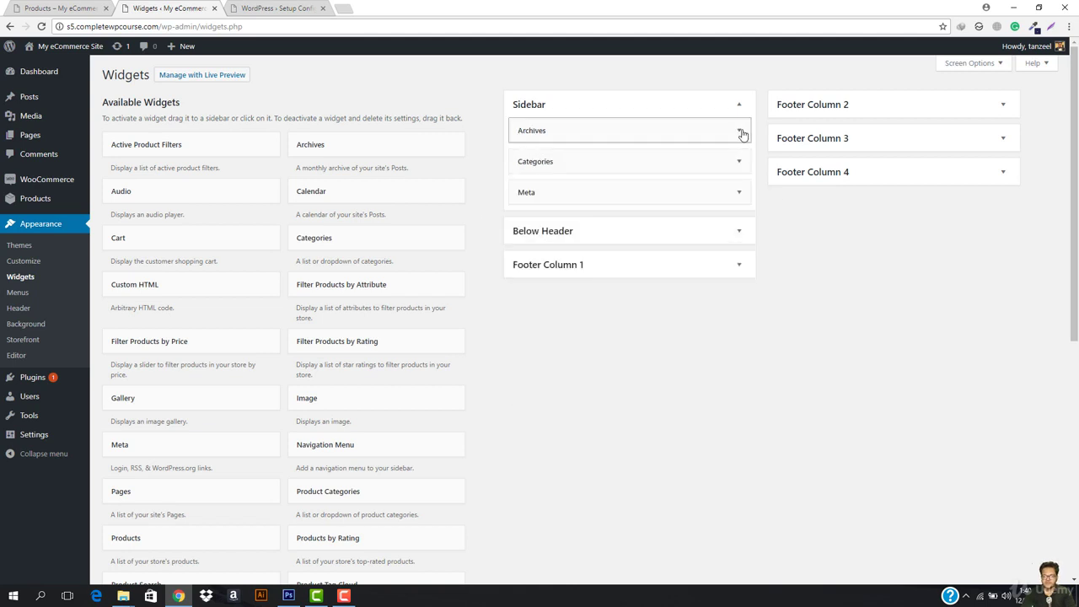
# Delete the Archives, Categories and Meta widgets from the Sidebar area.
pyautogui.click(738, 129)
pyautogui.click(528, 221)
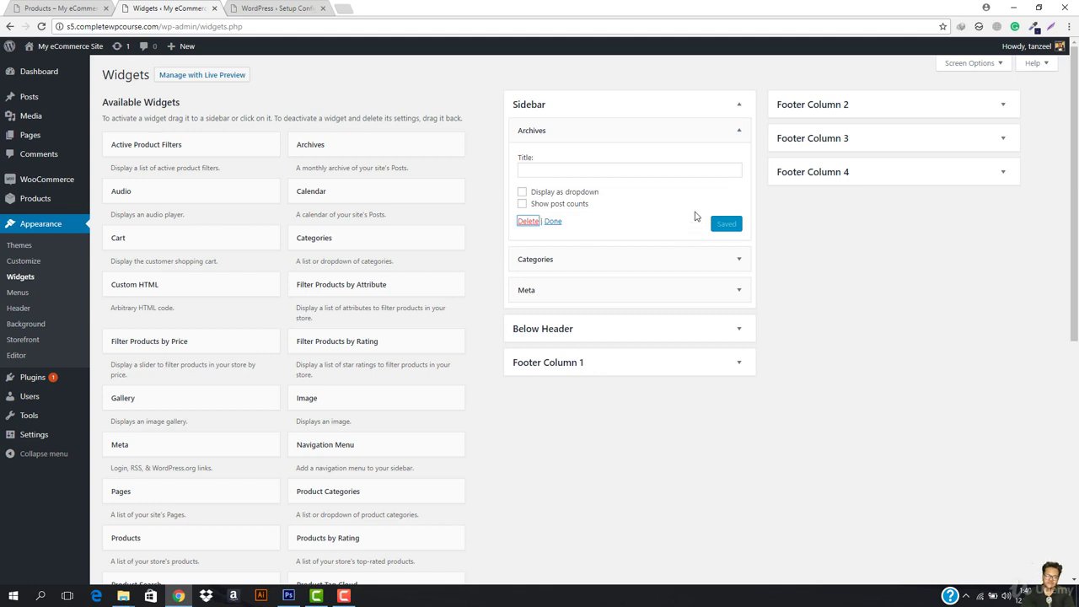
pyautogui.click(741, 134)
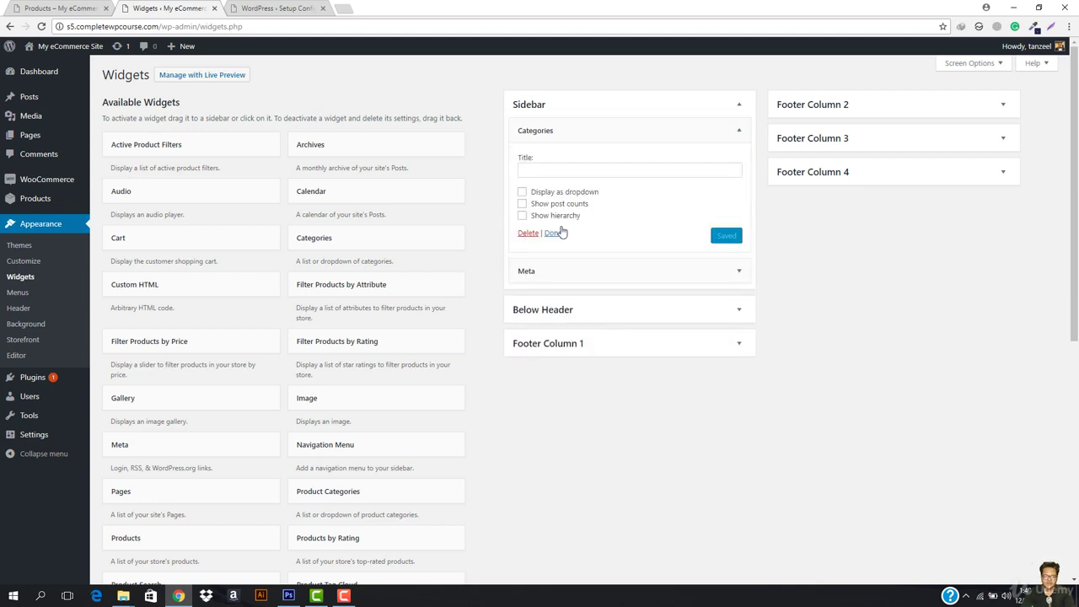
pyautogui.click(530, 233)
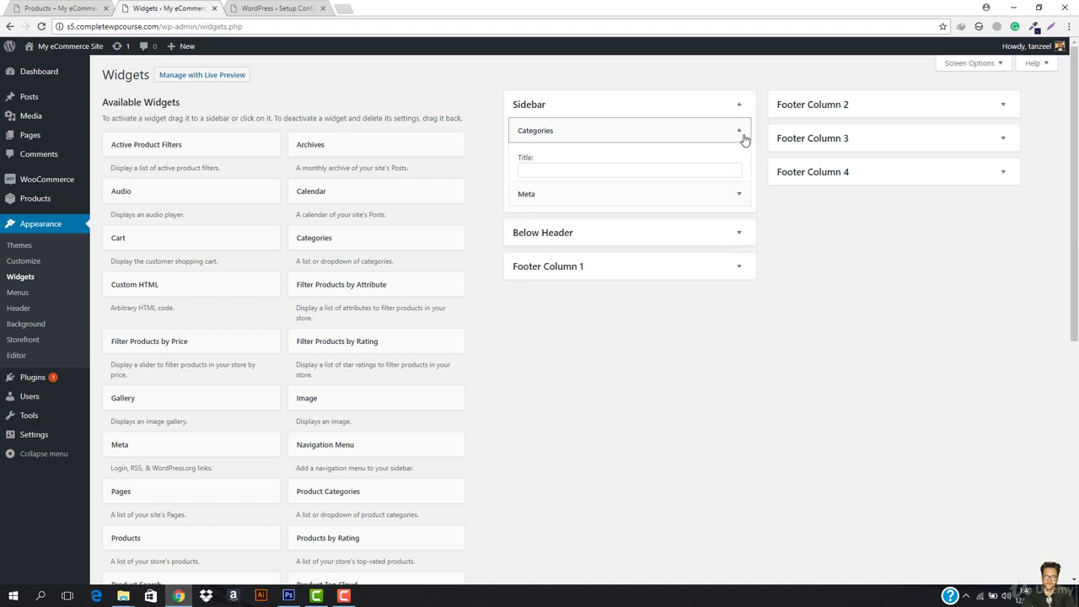
pyautogui.click(741, 129)
pyautogui.click(528, 192)
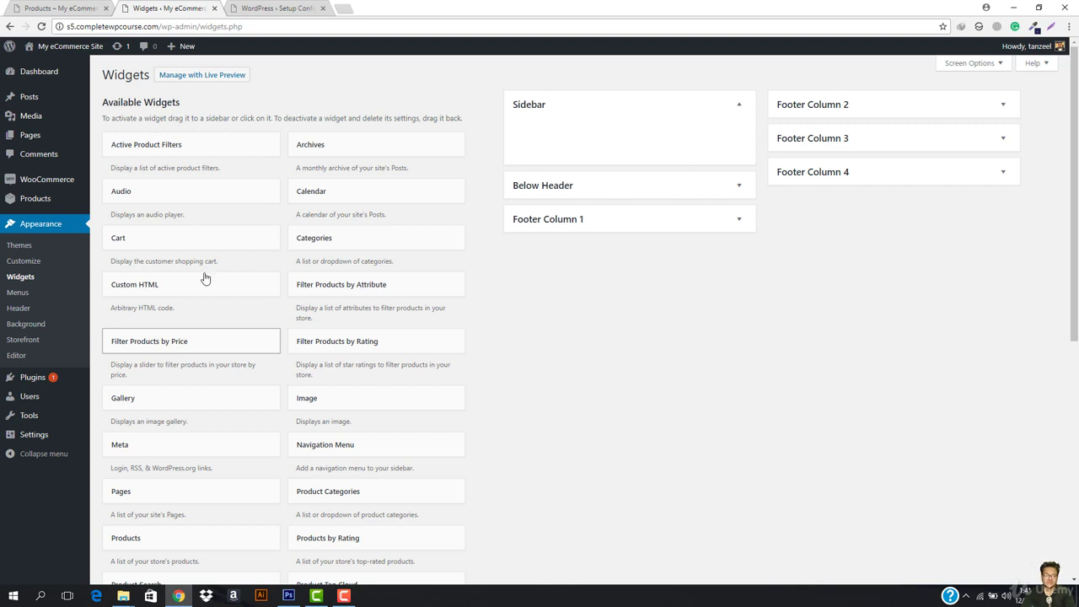
# Open eBay in a new browser tab and view its Last Sale of the Year offers.
pyautogui.click(341, 9)
pyautogui.write('e')
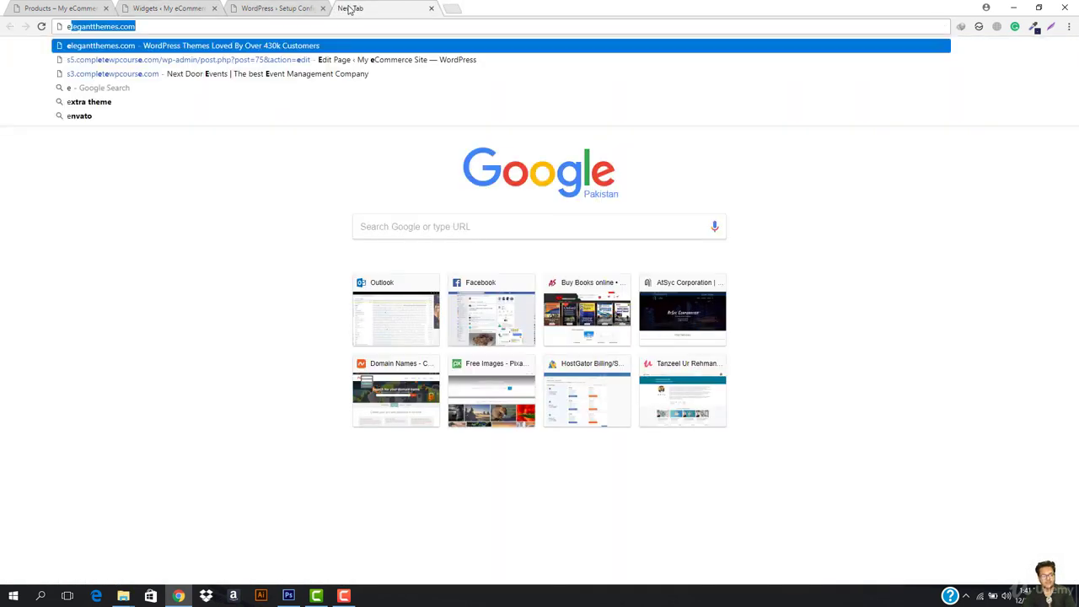
pyautogui.write('bay')
pyautogui.press('Return')
pyautogui.click(199, 7)
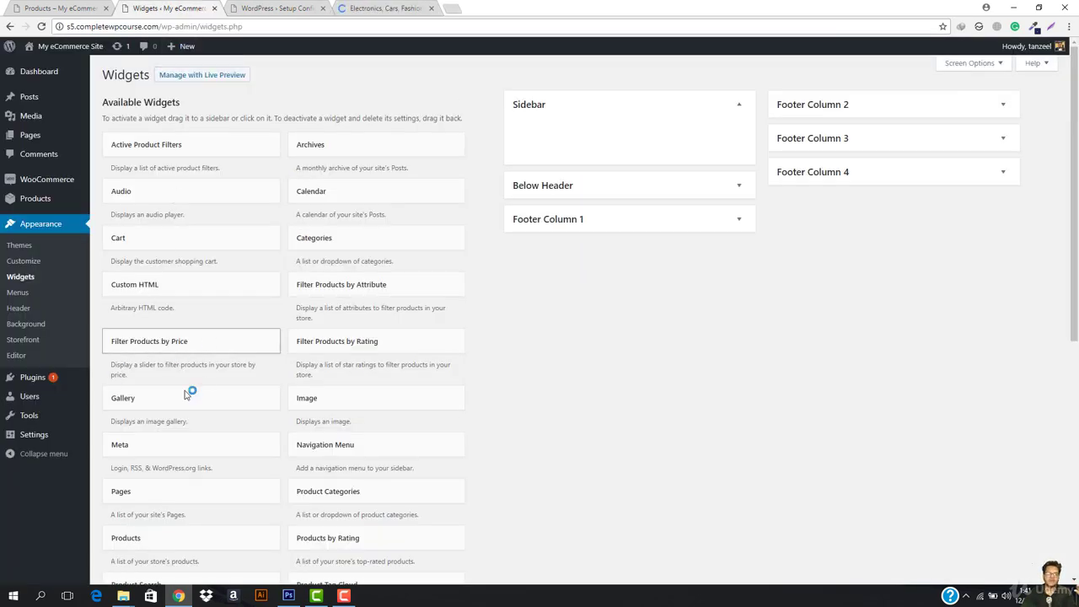
pyautogui.click(59, 7)
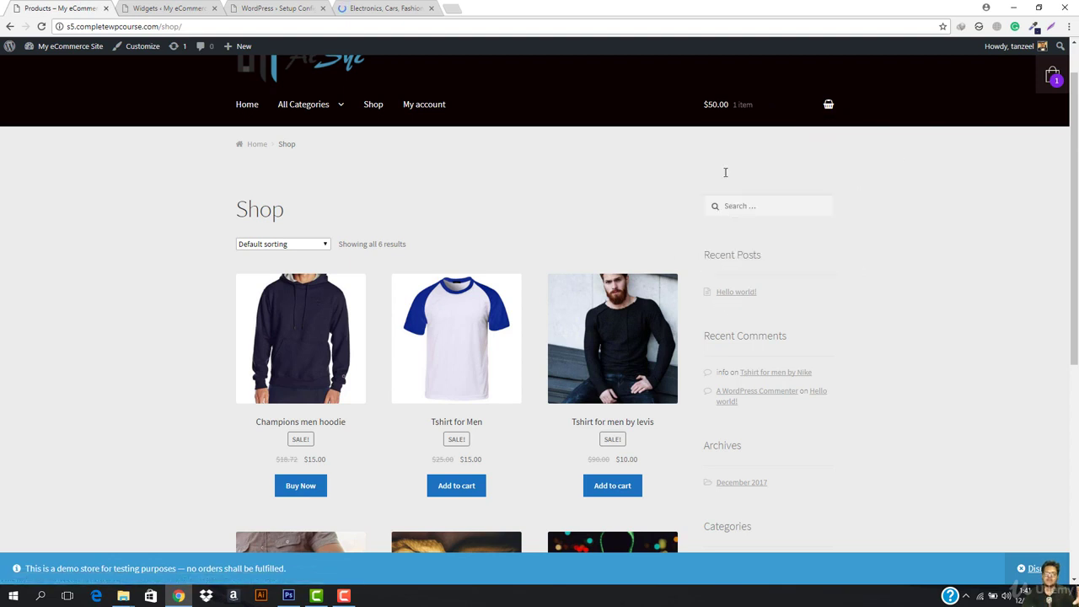
pyautogui.click(436, 8)
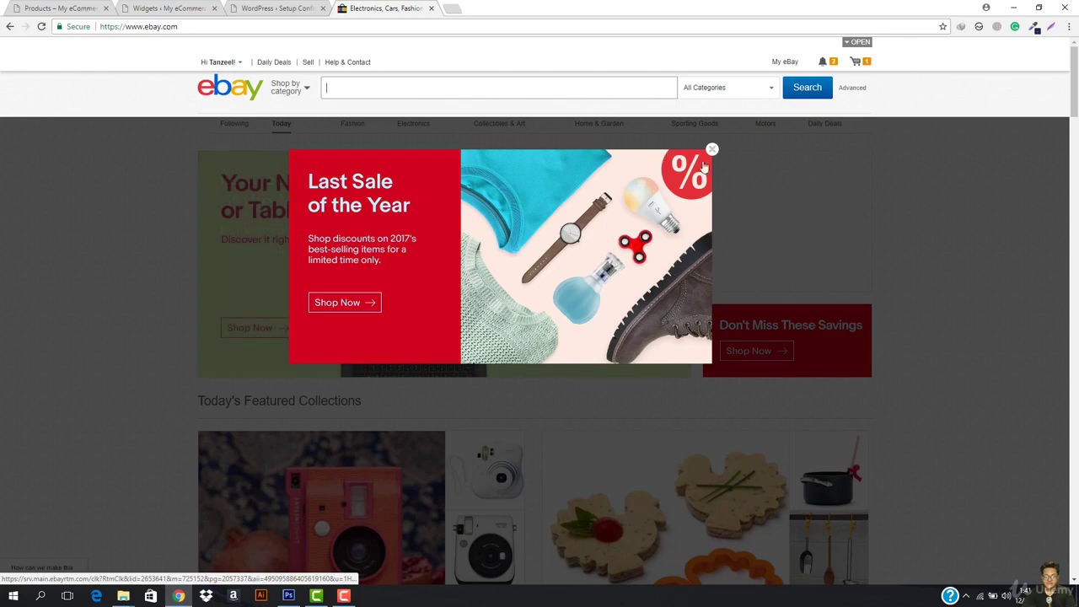
pyautogui.click(330, 308)
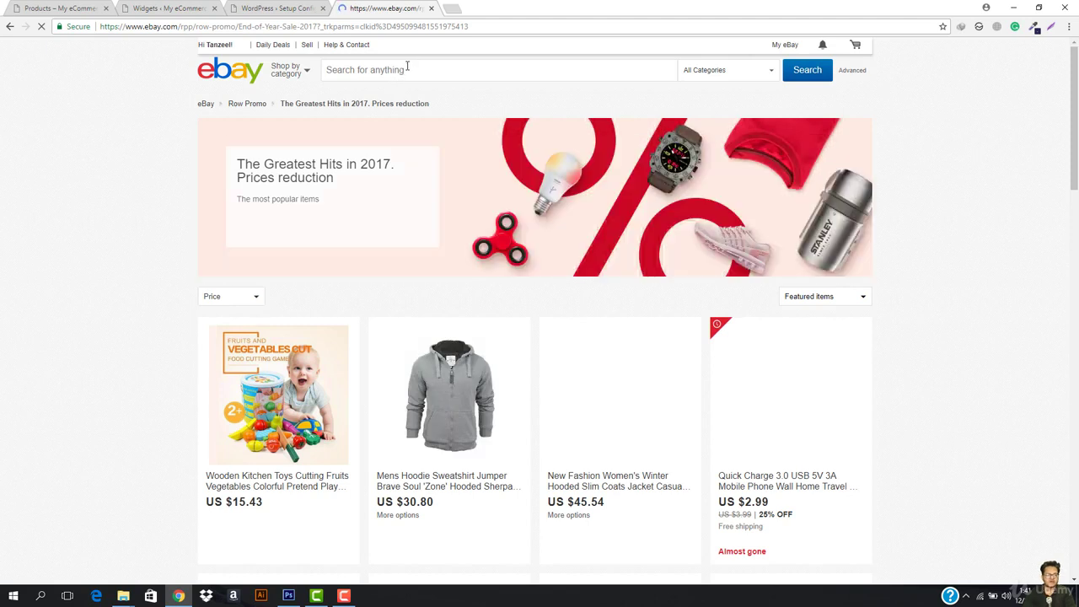
# Search eBay for "hoodie" and examine the filter options offered beside the results.
pyautogui.click(407, 69)
pyautogui.write('hoos')
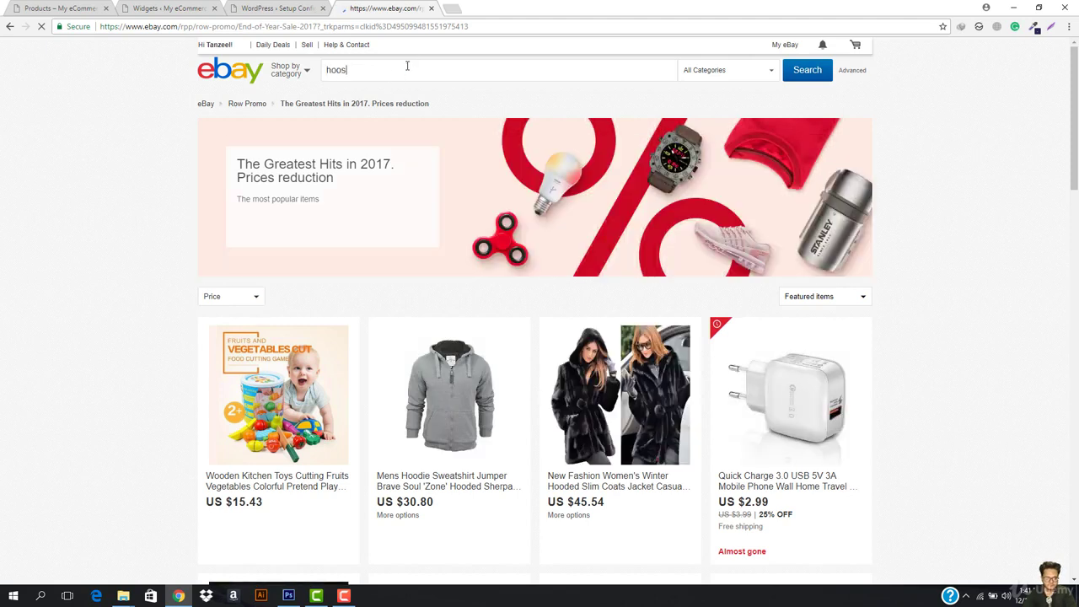
pyautogui.press('BackSpace')
pyautogui.write('die')
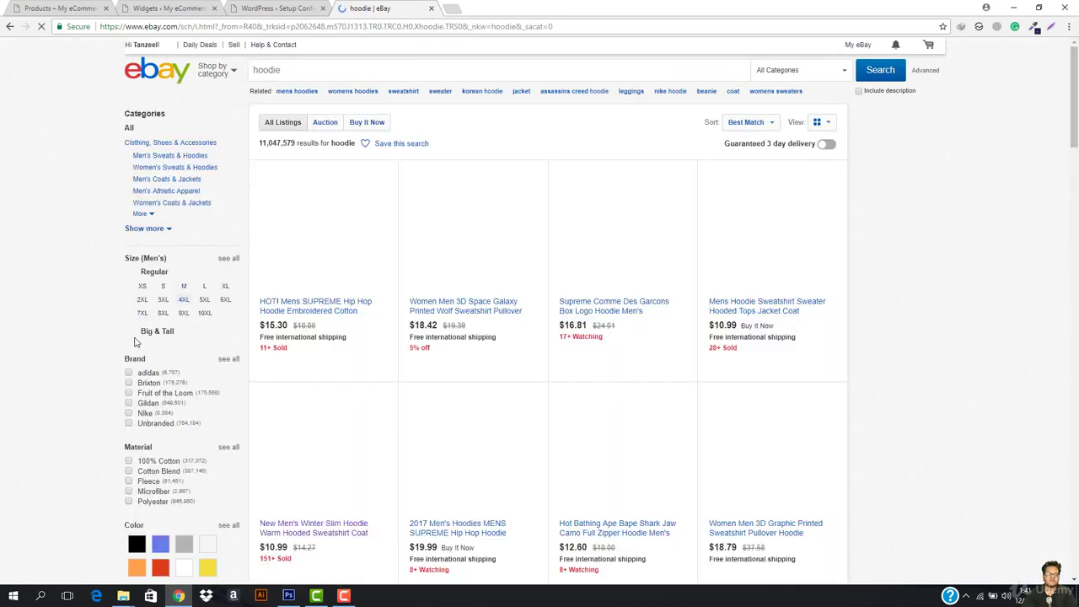
pyautogui.scroll(-5, 163, 310)
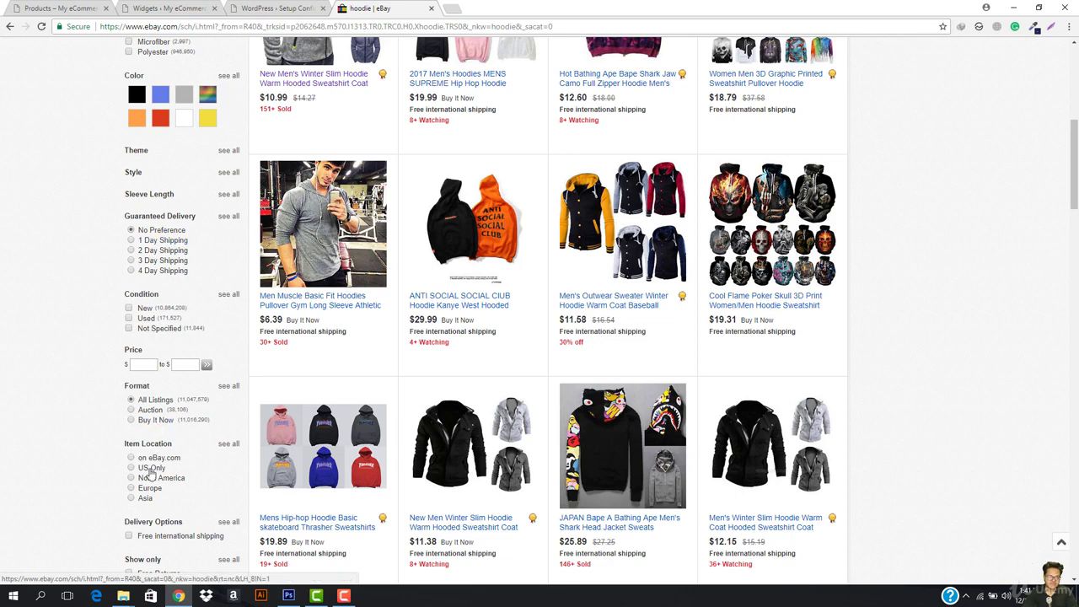
# Return to the store's Widgets page and add the Filter Products by Price widget to the Sidebar area.
pyautogui.click(55, 5)
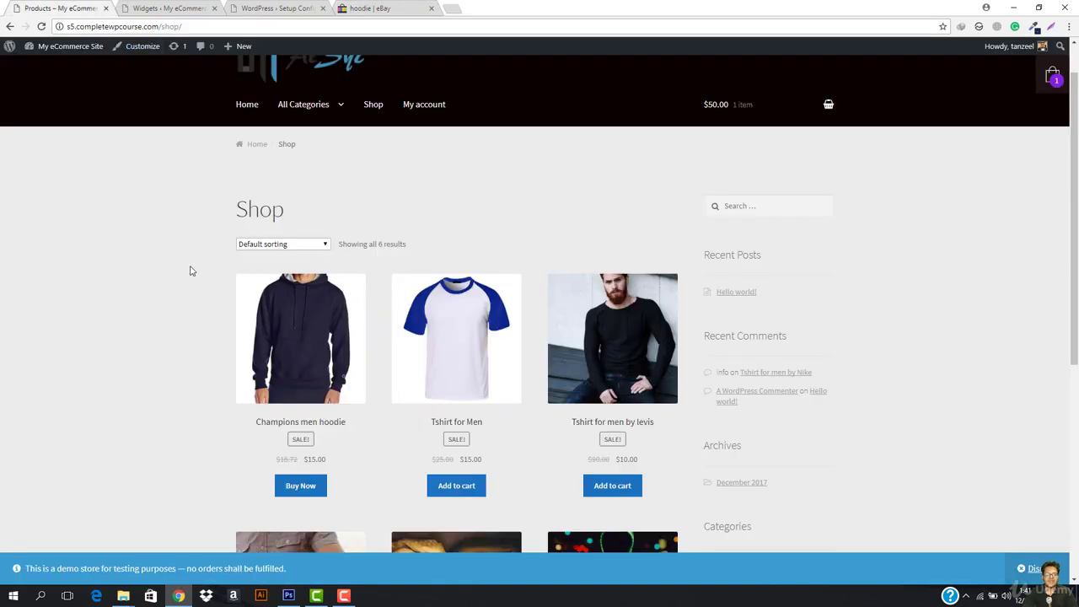
pyautogui.click(194, 5)
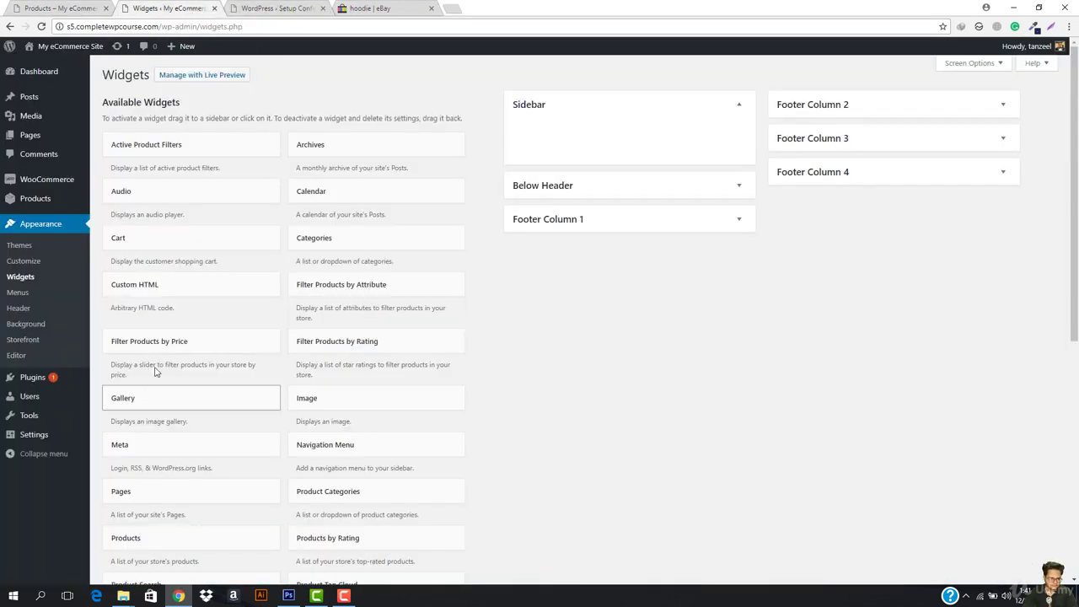
pyautogui.click(159, 341)
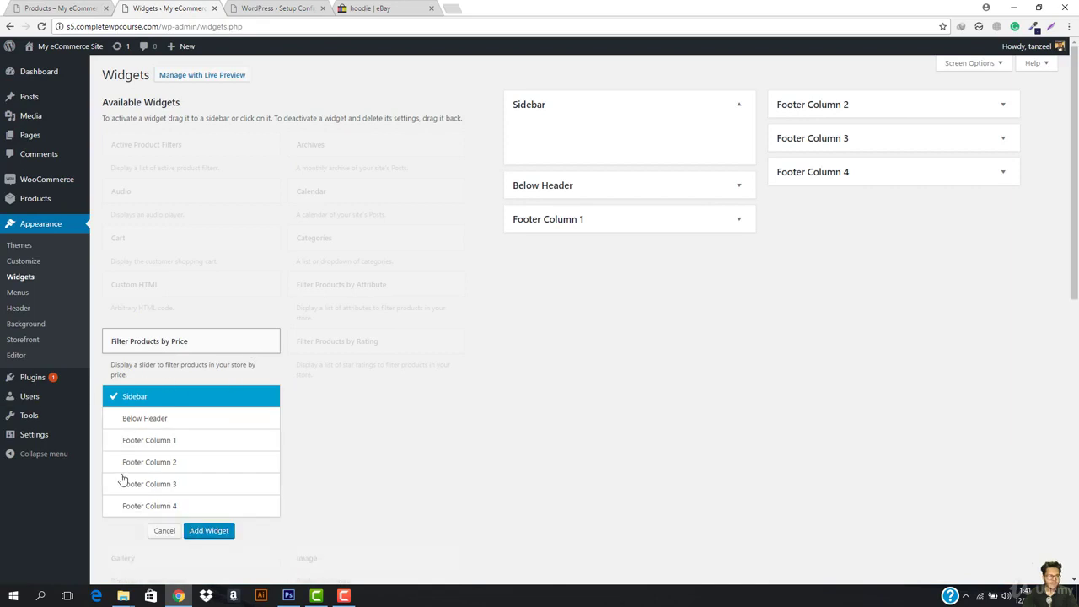
pyautogui.click(209, 531)
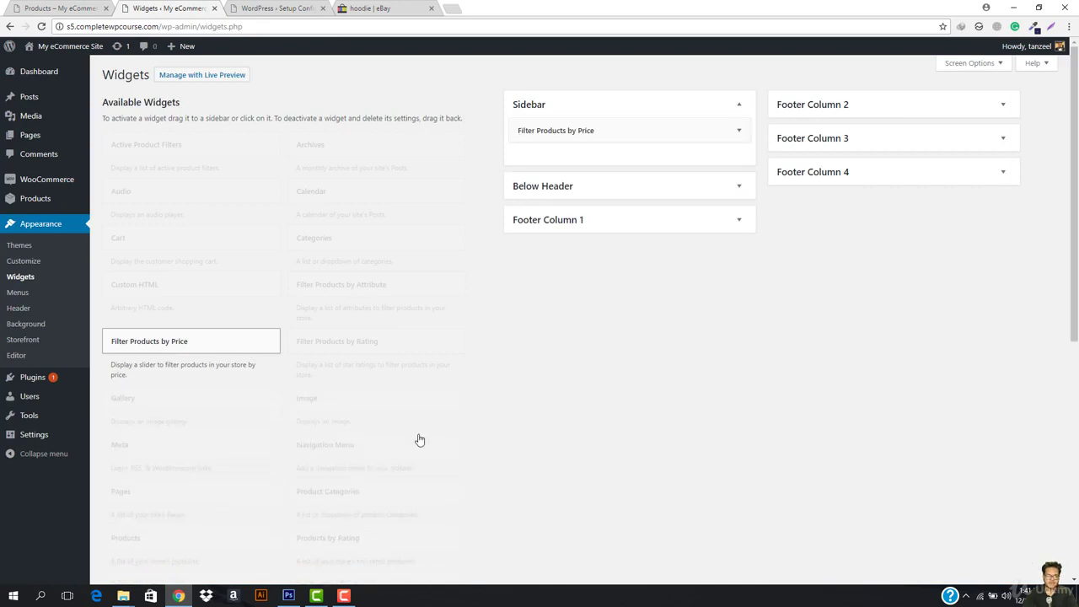
# Return to the store's Shop page and reload it to view the Filter by price widget.
pyautogui.click(254, 5)
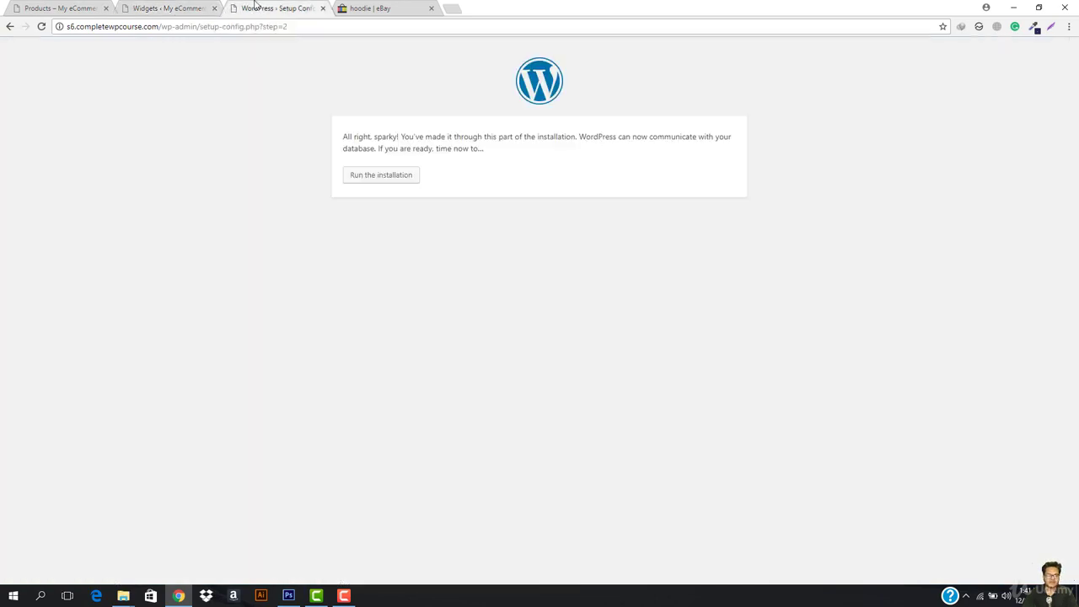
pyautogui.click(177, 5)
pyautogui.hotkey('ctrl', 'shift', 'Tab')
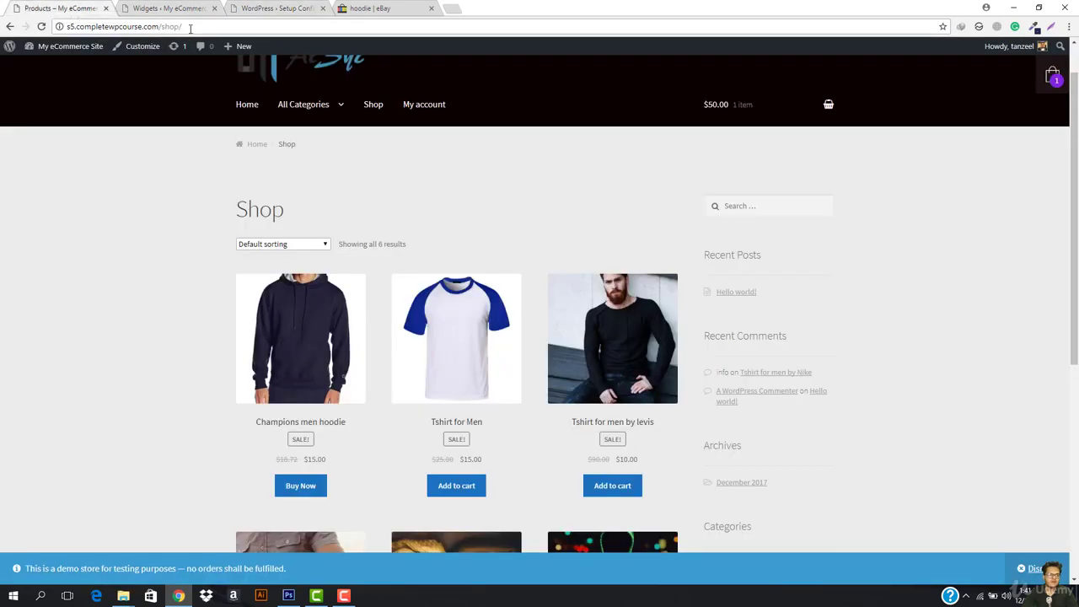
pyautogui.click(190, 27)
pyautogui.press('Return')
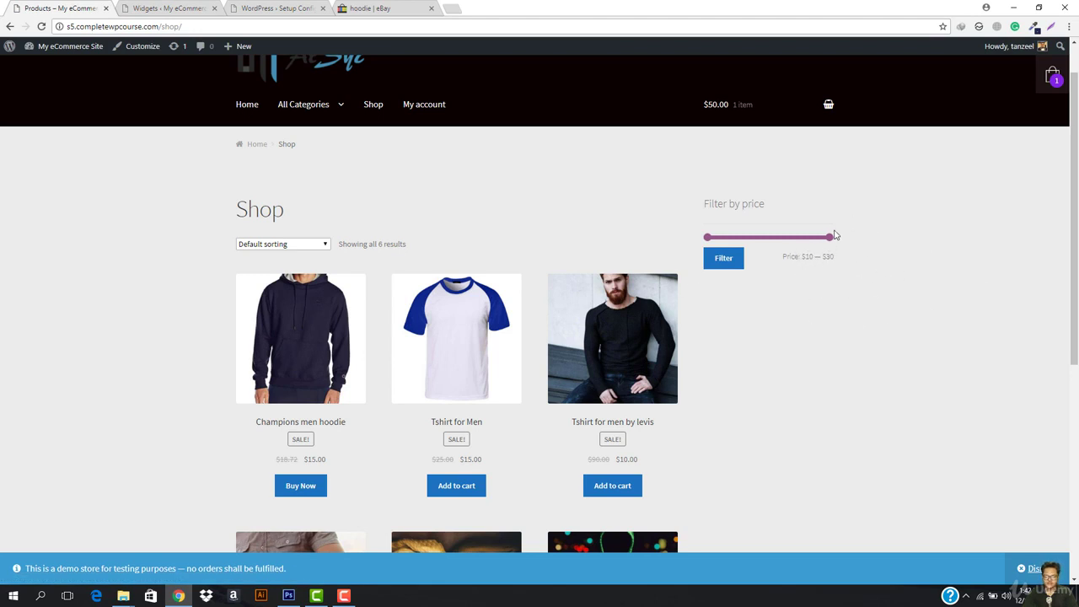
# Filter the shop's products to the $10 to $20 price range and review the listed products.
pyautogui.moveTo(835, 241); pyautogui.dragTo(769, 242)
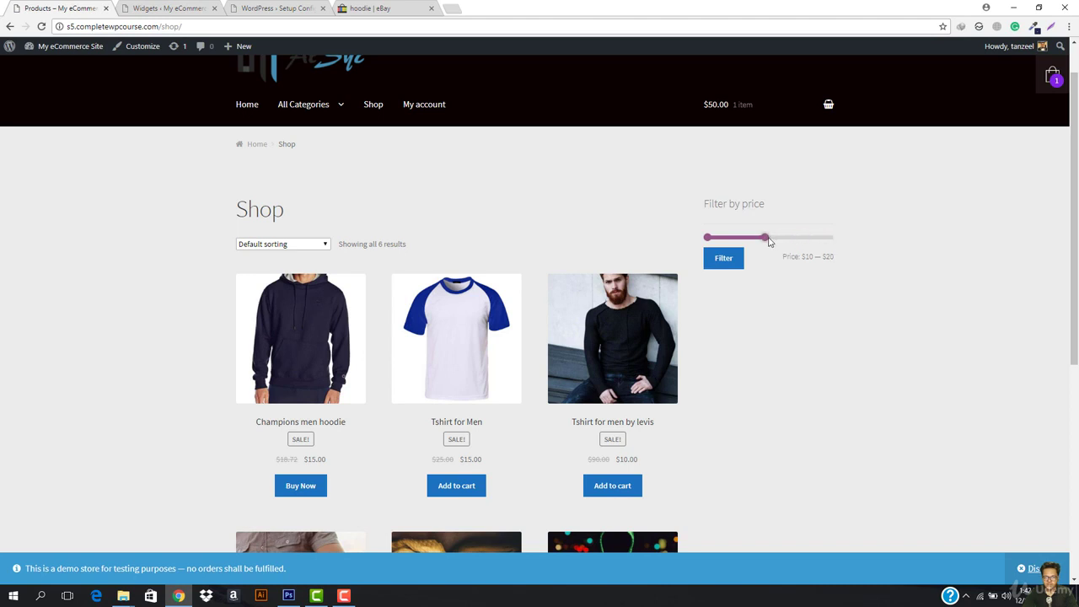
pyautogui.click(720, 259)
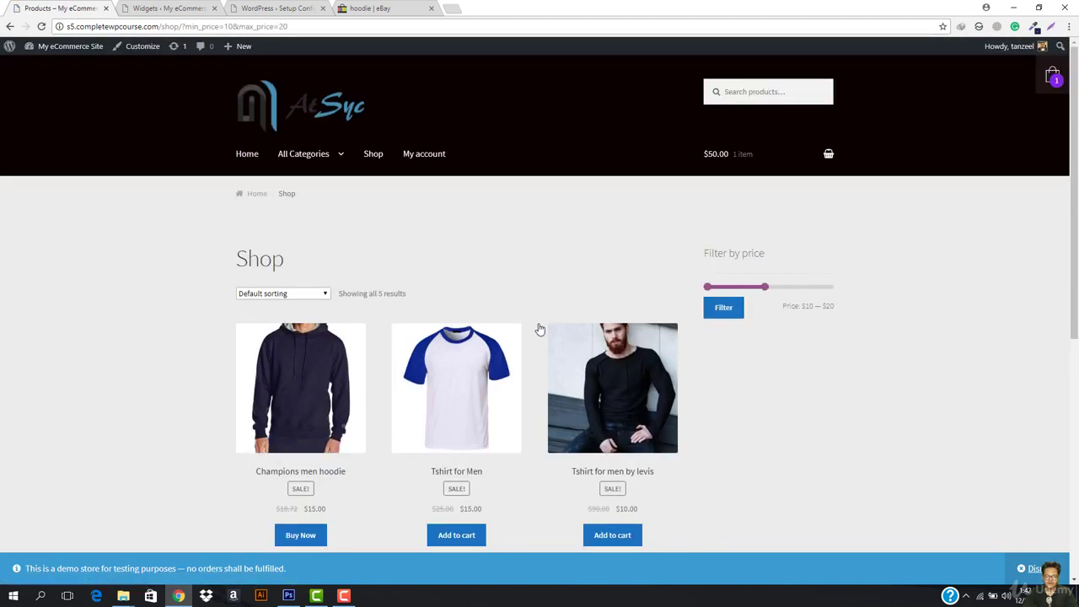
pyautogui.scroll(-3, 277, 309)
pyautogui.scroll(2, 376, 414)
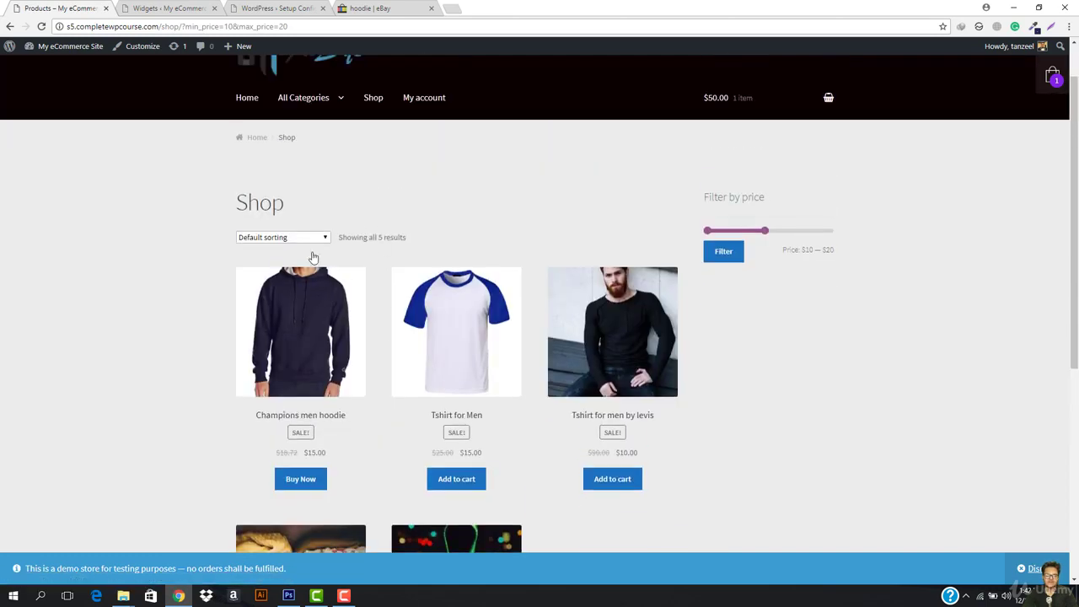
pyautogui.scroll(-3, 497, 299)
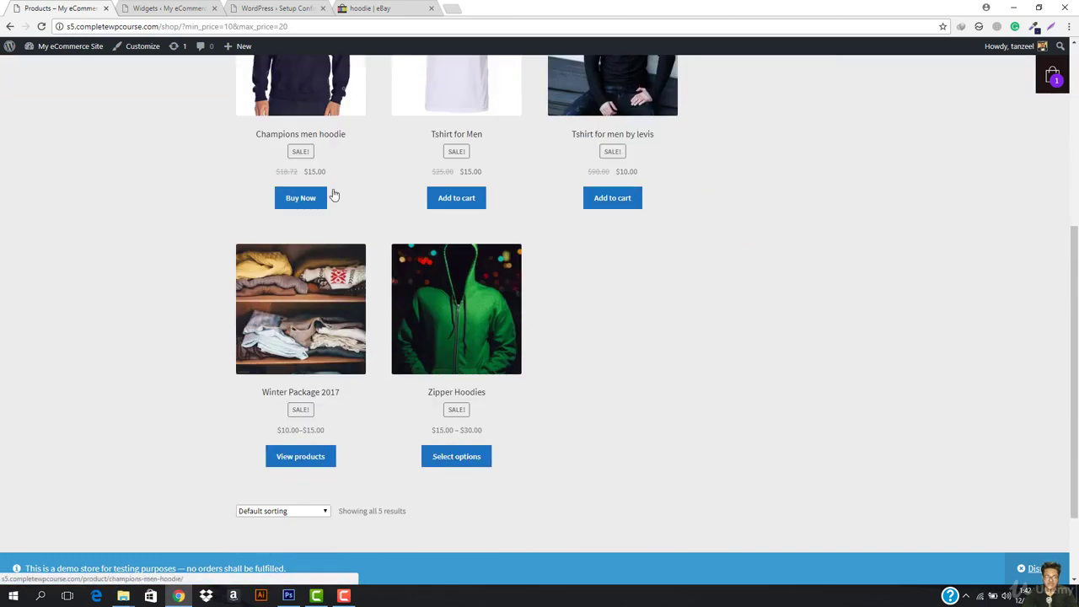
pyautogui.scroll(4, 860, 198)
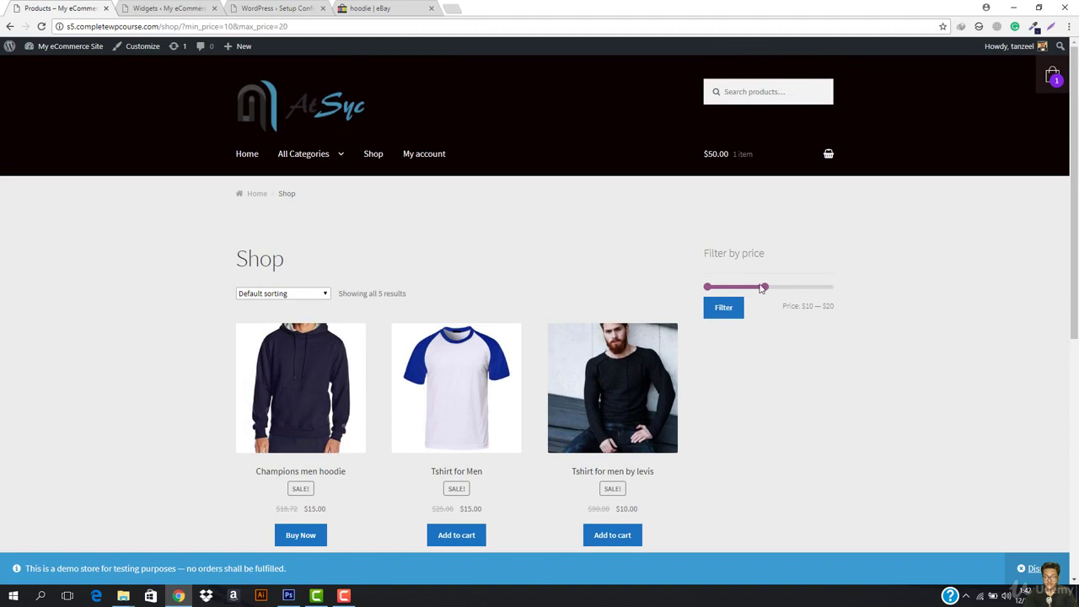
# Lower the price filter's maximum to $10, apply it, and review the listed products.
pyautogui.moveTo(766, 293); pyautogui.dragTo(686, 296)
pyautogui.click(731, 311)
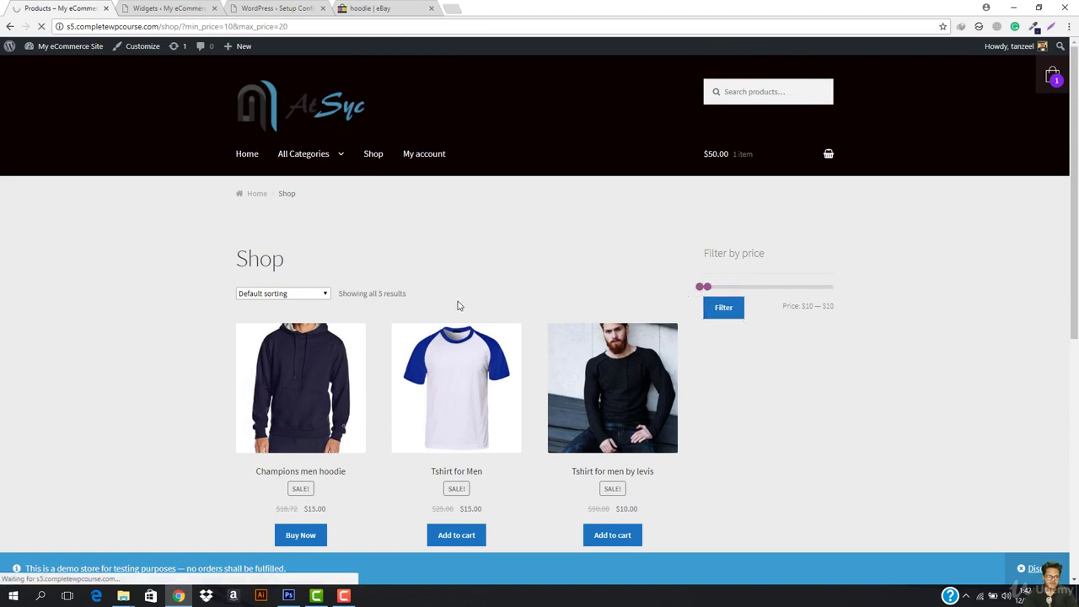
pyautogui.scroll(-3, 279, 76)
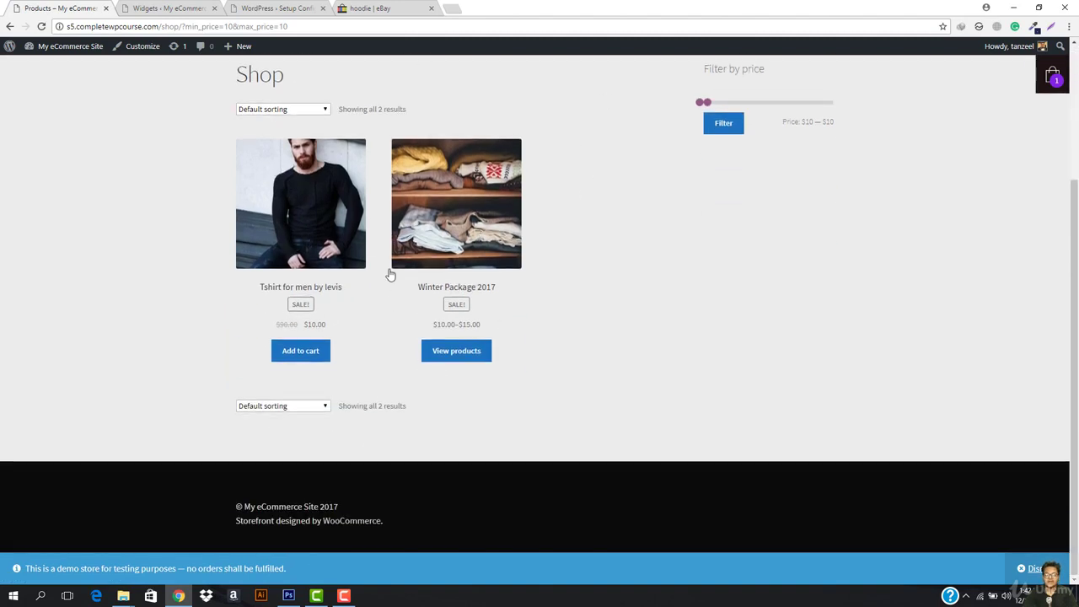
pyautogui.scroll(3, 1037, 133)
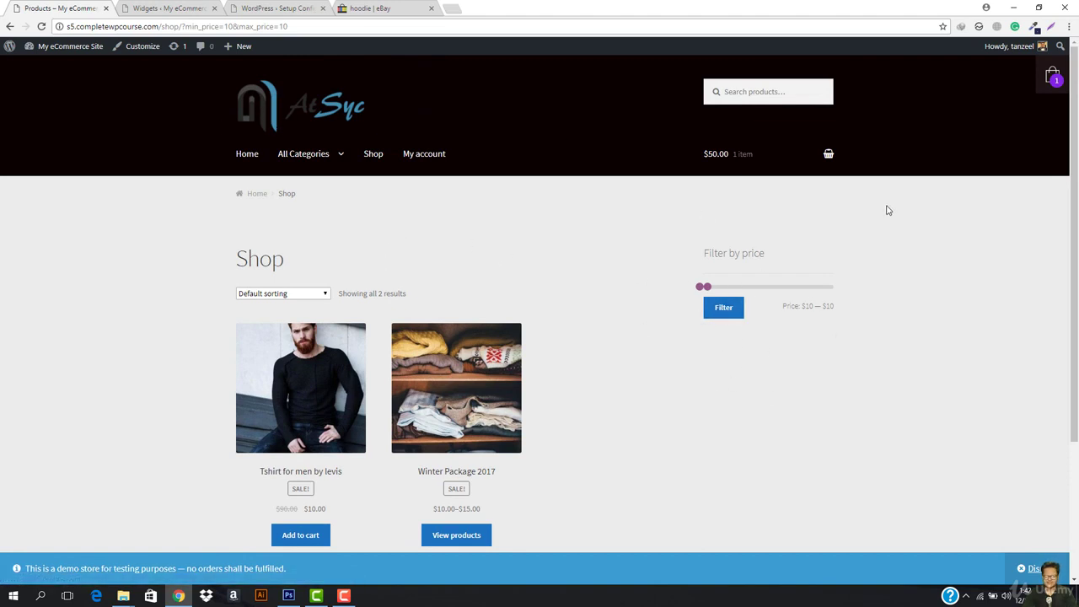
# Return to the Widgets page, collapse the price filter's settings, and add the Filter Products by Rating widget to the Sidebar area.
pyautogui.click(165, 7)
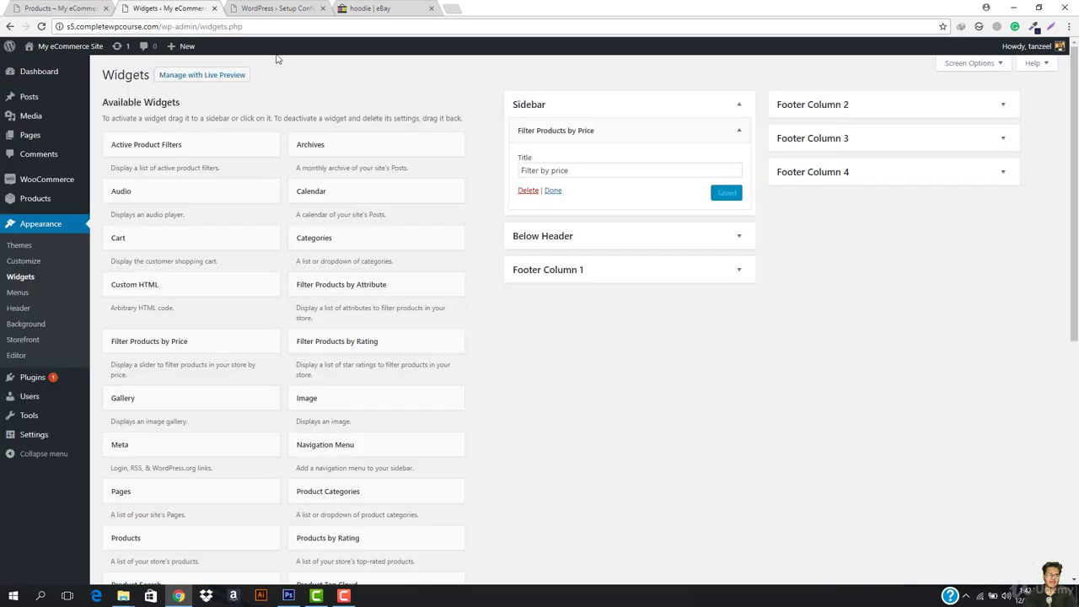
pyautogui.click(737, 135)
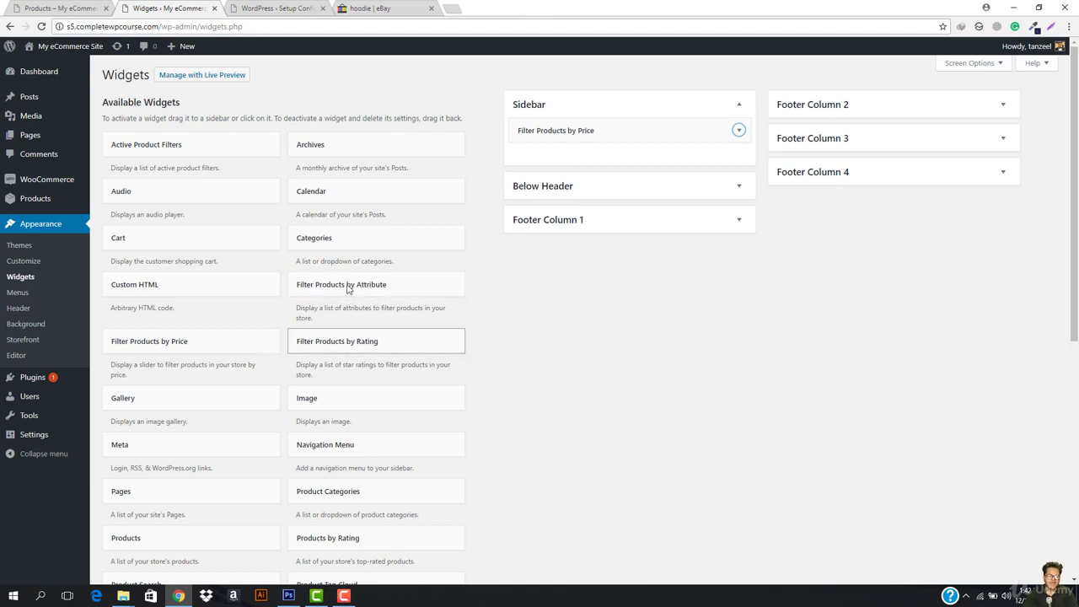
pyautogui.click(330, 350)
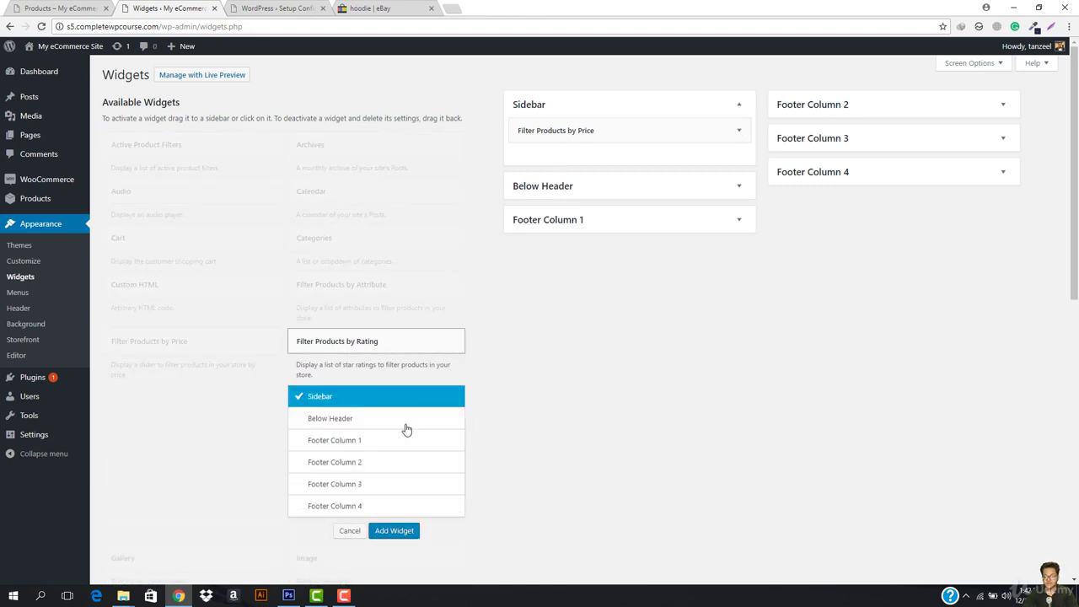
pyautogui.click(394, 531)
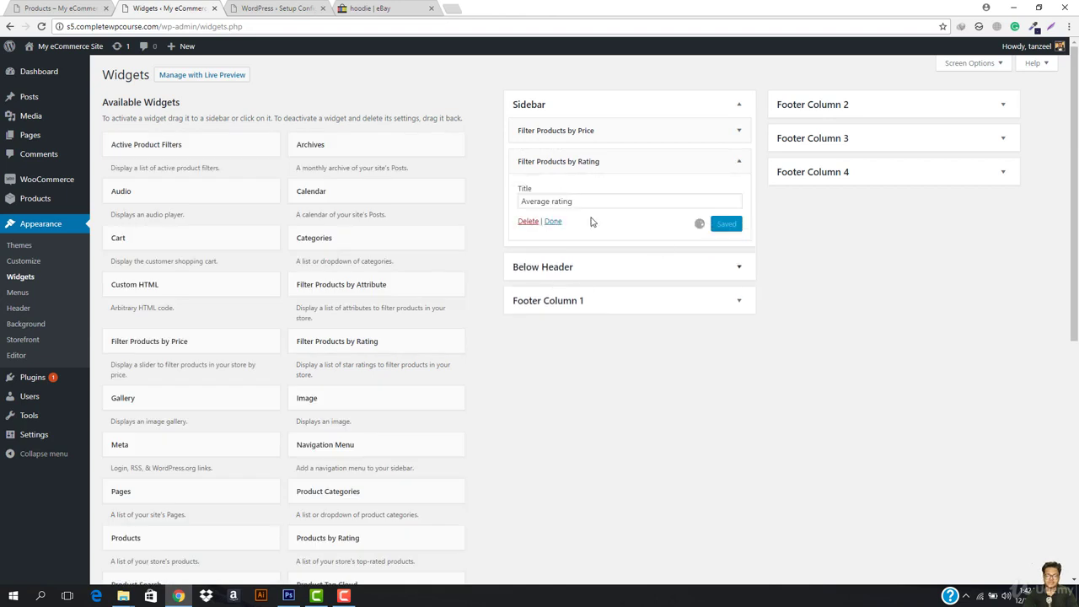
# Set the title of the Filter Products by Rating widget to "Average Rating" and save it.
pyautogui.tripleClick(602, 202)
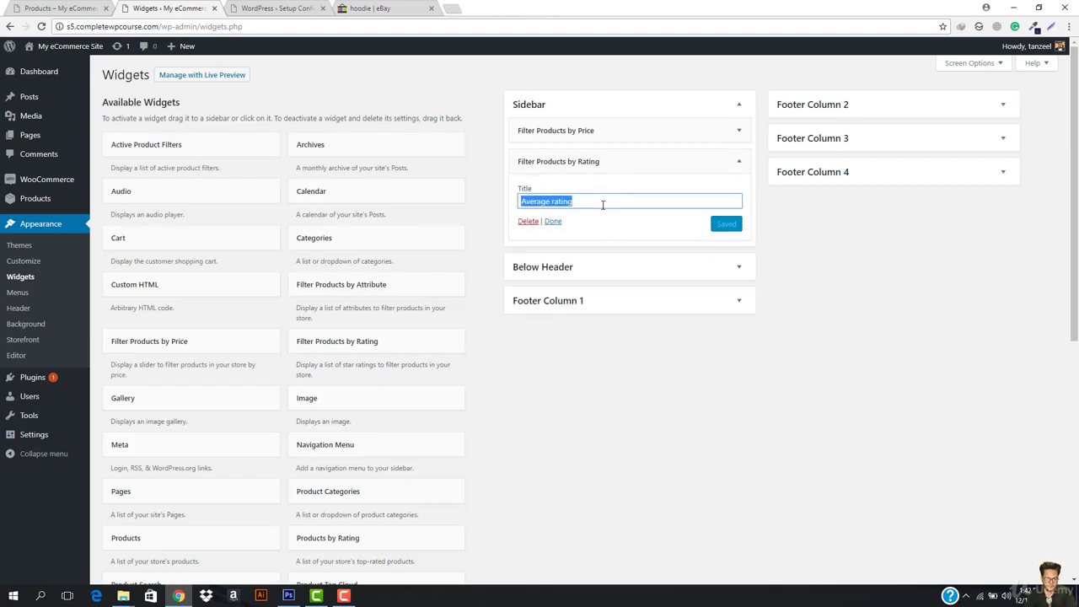
pyautogui.write('Most Rated Products')
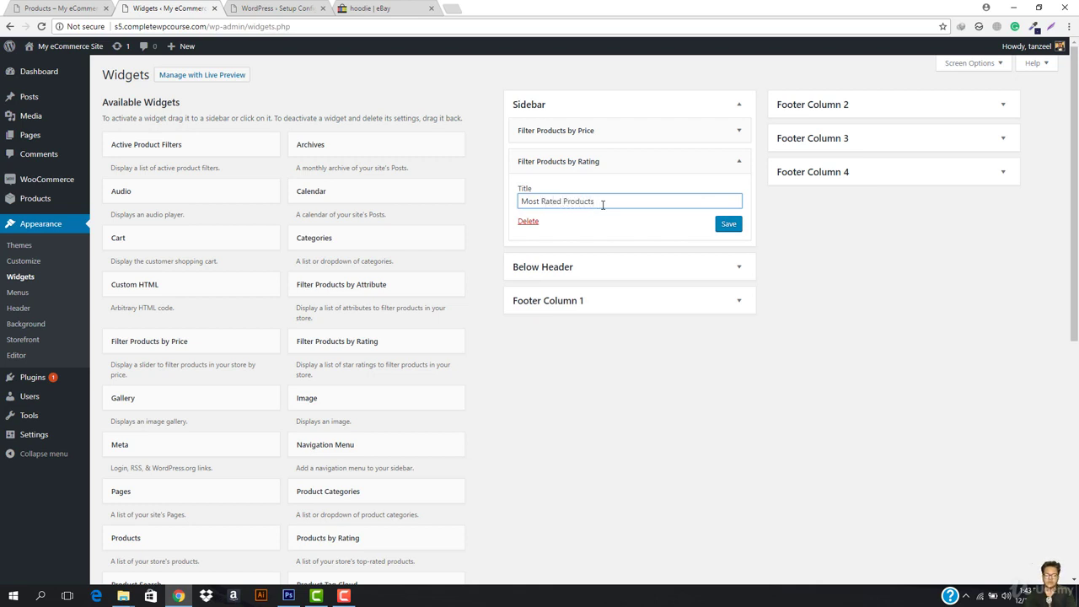
pyautogui.hotkey('ctrl', 'a')
pyautogui.write('Average')
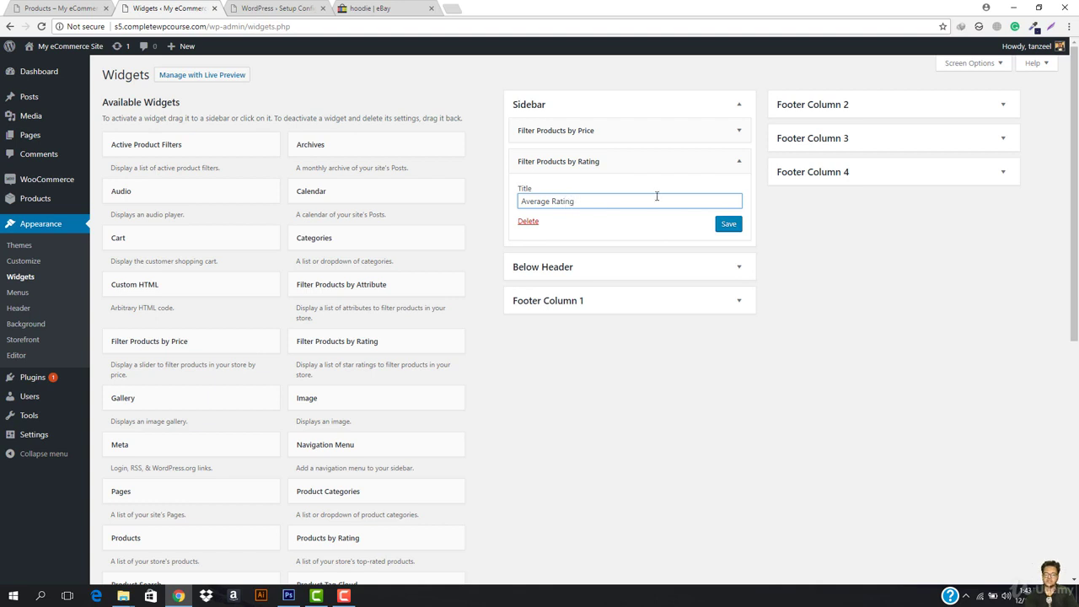
pyautogui.click(722, 225)
# Reopen the store's Shop page without the price filter to view the Average Rating widget.
pyautogui.click(294, 7)
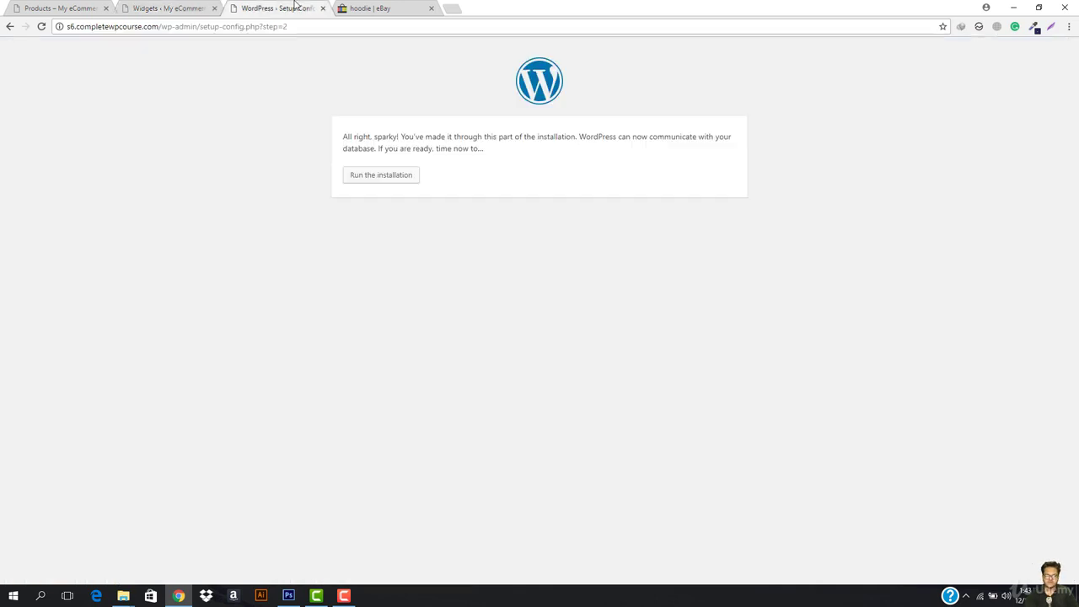
pyautogui.click(173, 8)
pyautogui.hotkey('ctrl', 'shift', 'Tab')
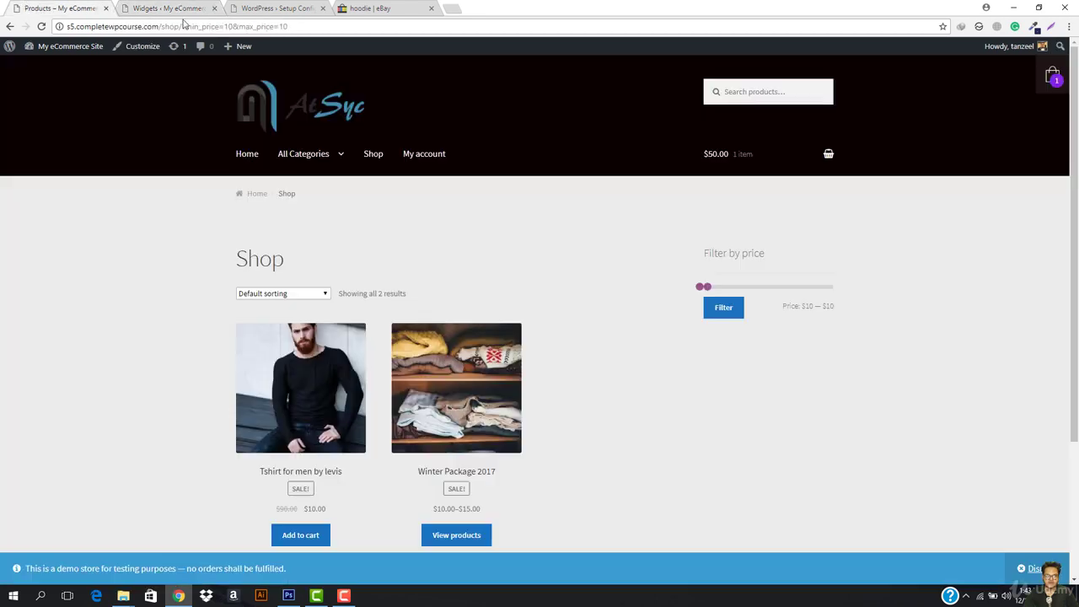
pyautogui.click(257, 26)
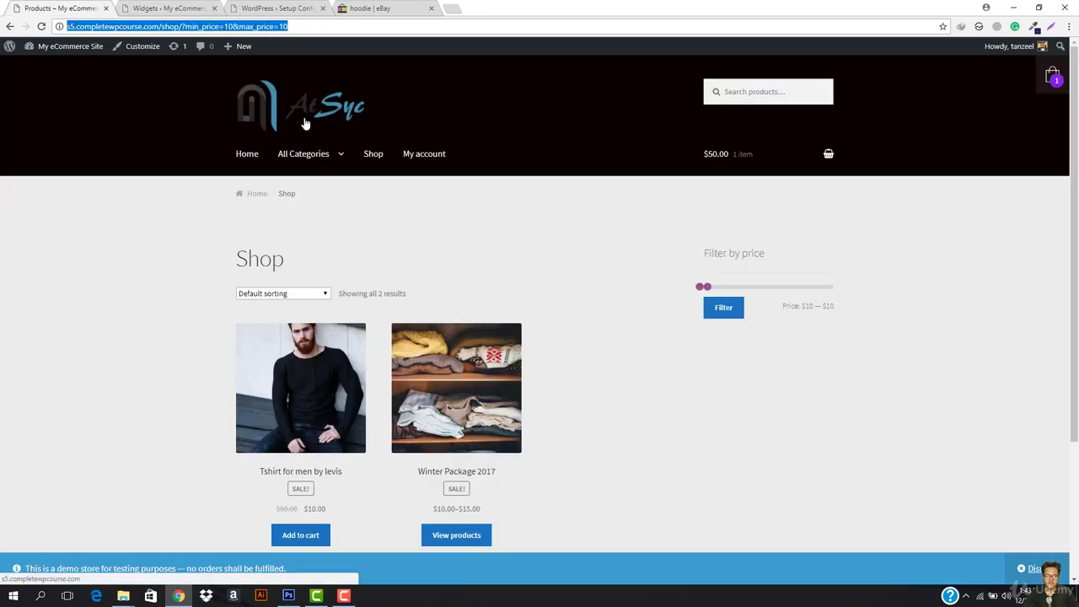
pyautogui.click(373, 154)
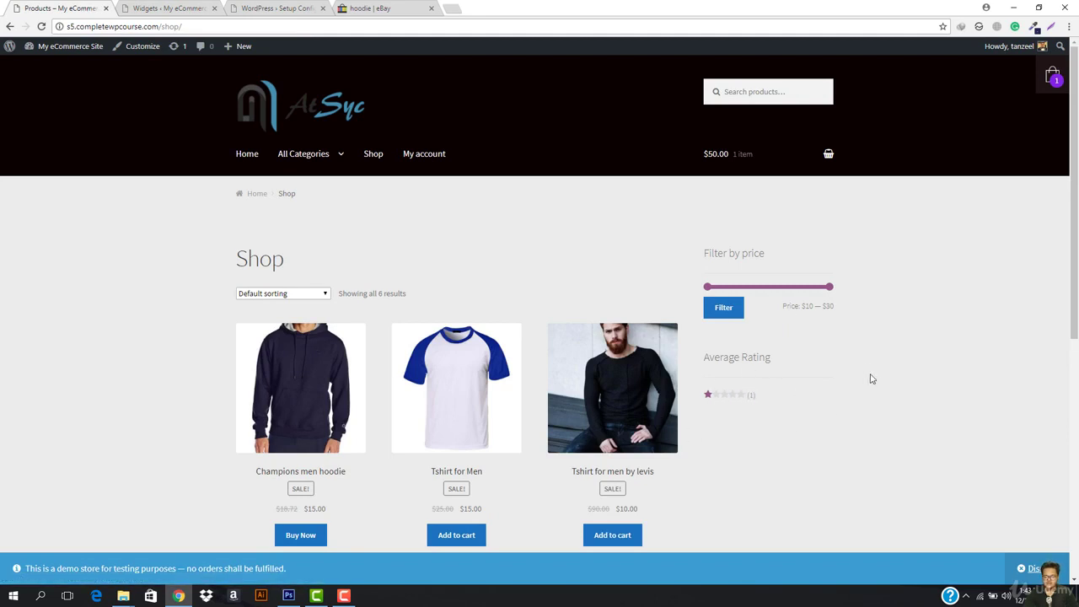
# Filter the shop's products by a one-star average rating, review the listing, and return to the unfiltered Shop page.
pyautogui.scroll(-3, 872, 379)
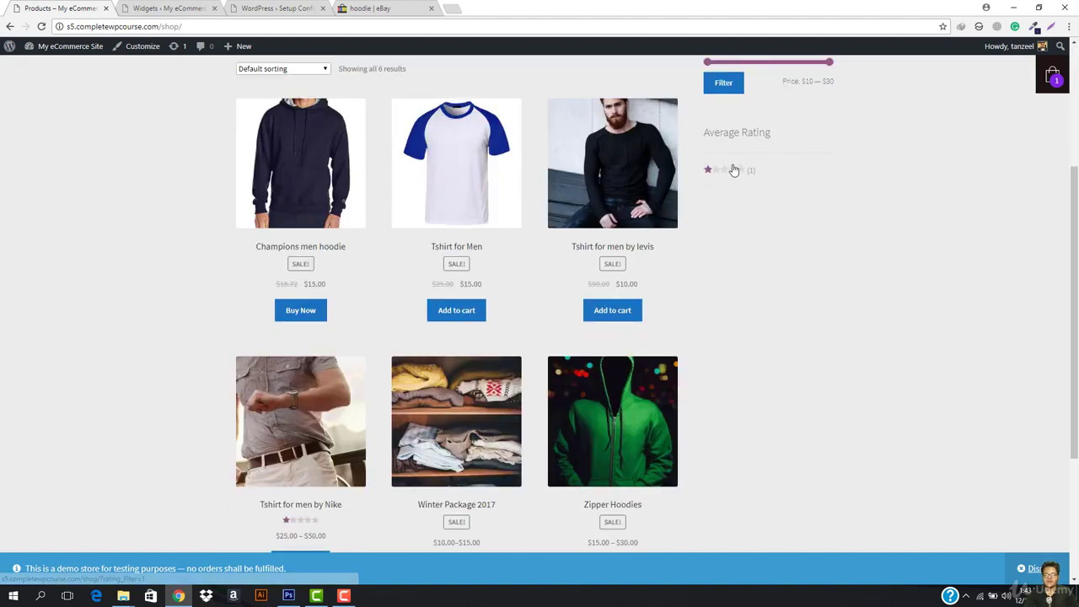
pyautogui.click(710, 172)
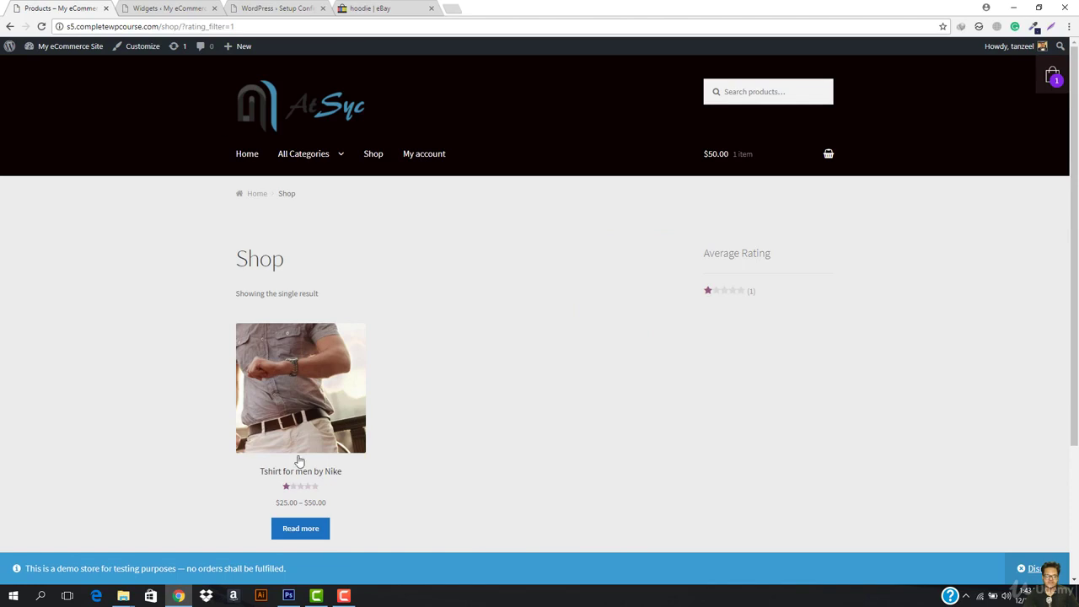
pyautogui.scroll(-2, 357, 433)
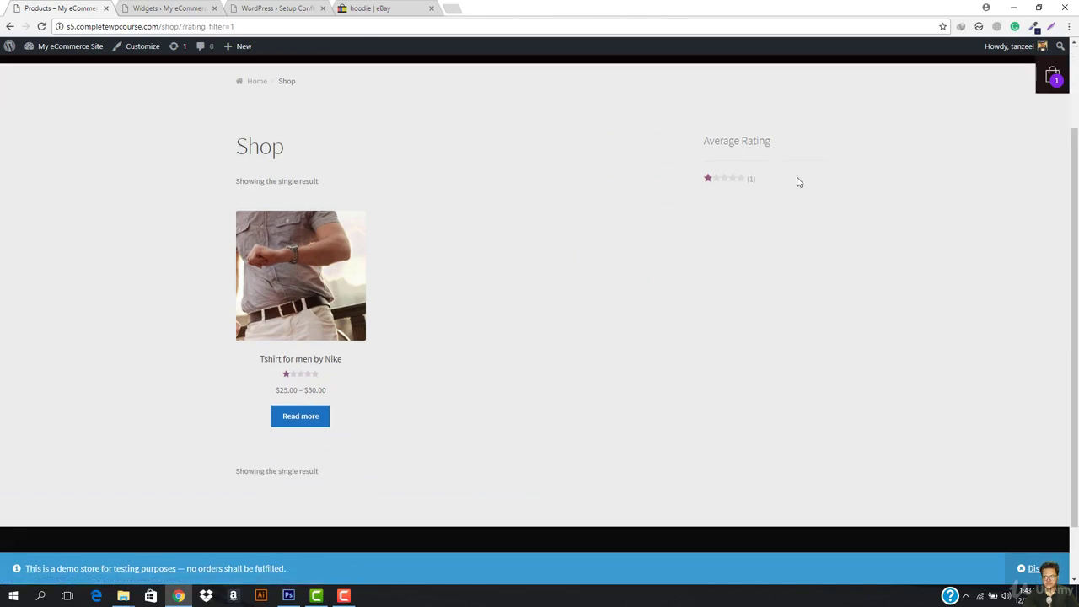
pyautogui.scroll(2, 815, 258)
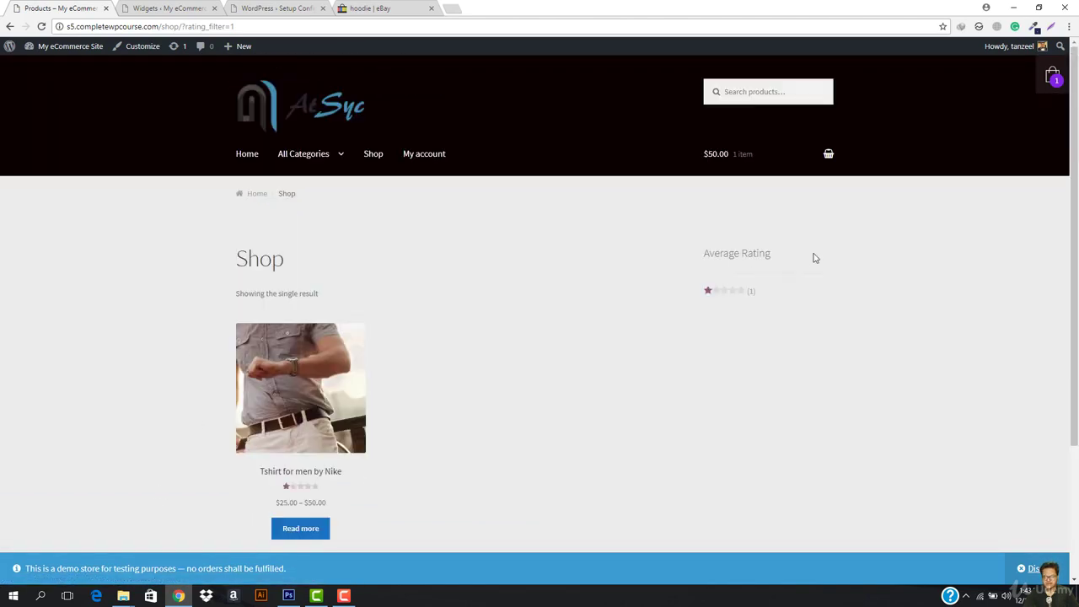
pyautogui.click(310, 105)
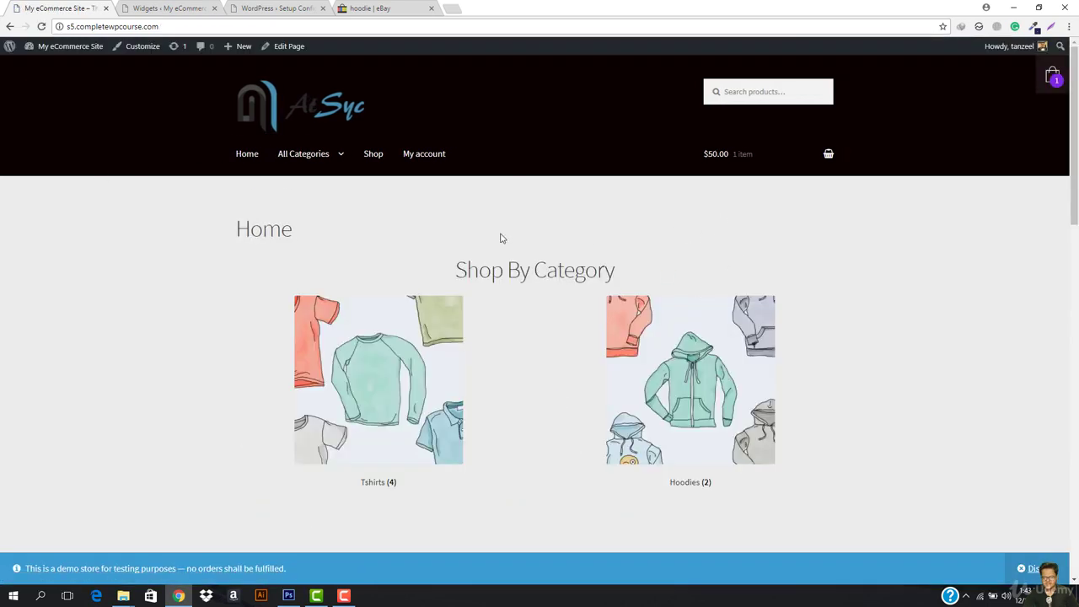
pyautogui.click(376, 155)
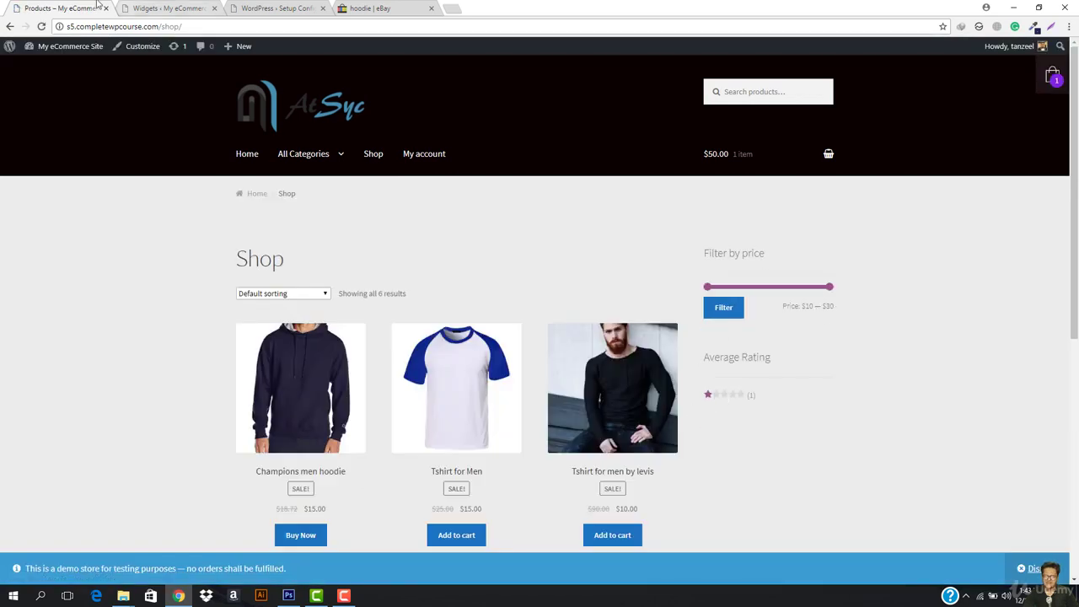
# Return to the Widgets page and delete the Filter Products by Rating widget from the Sidebar area.
pyautogui.click(165, 8)
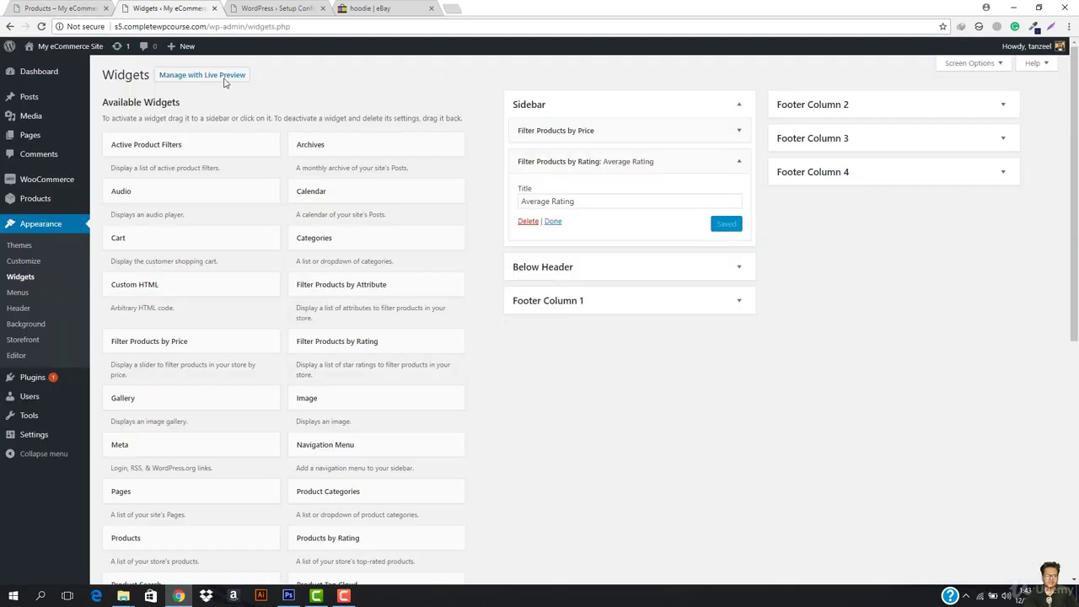
pyautogui.click(521, 221)
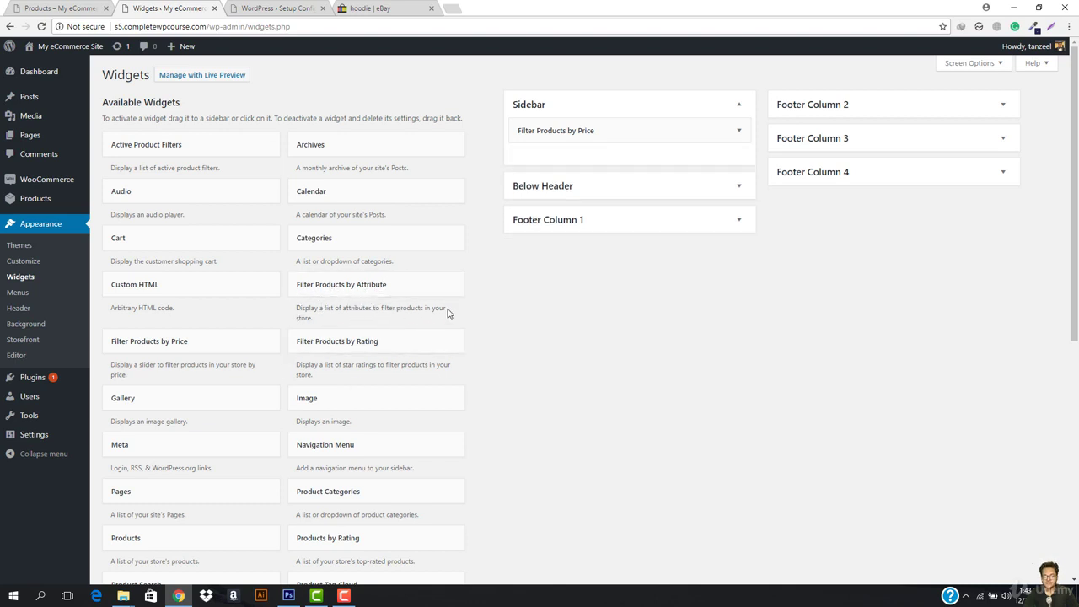
# Add the Filter Products by Attribute widget to the Sidebar area and check the choices in its Attribute setting.
pyautogui.click(433, 286)
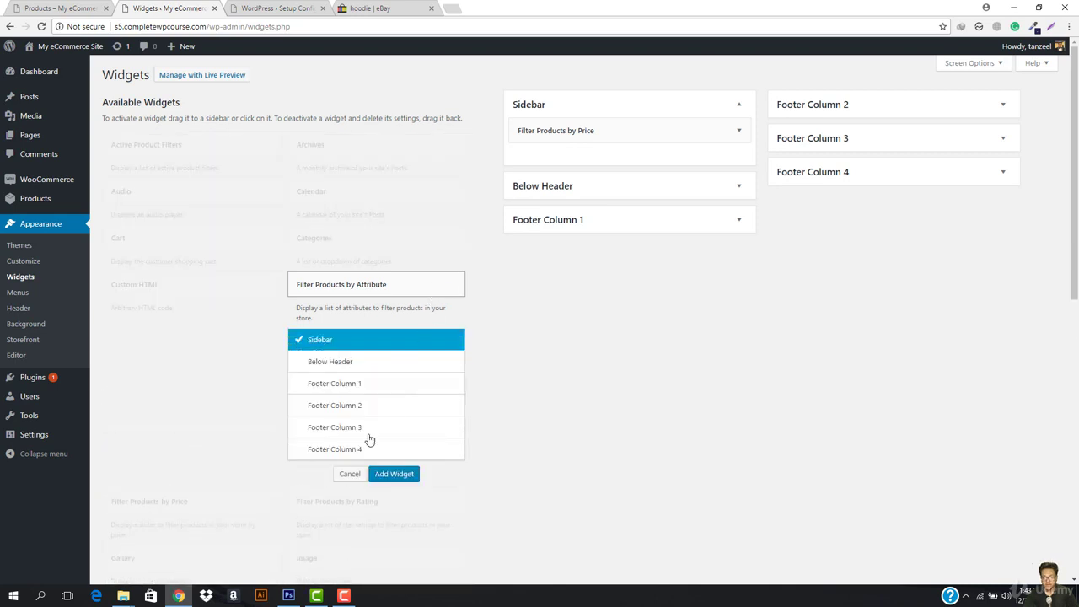
pyautogui.click(408, 473)
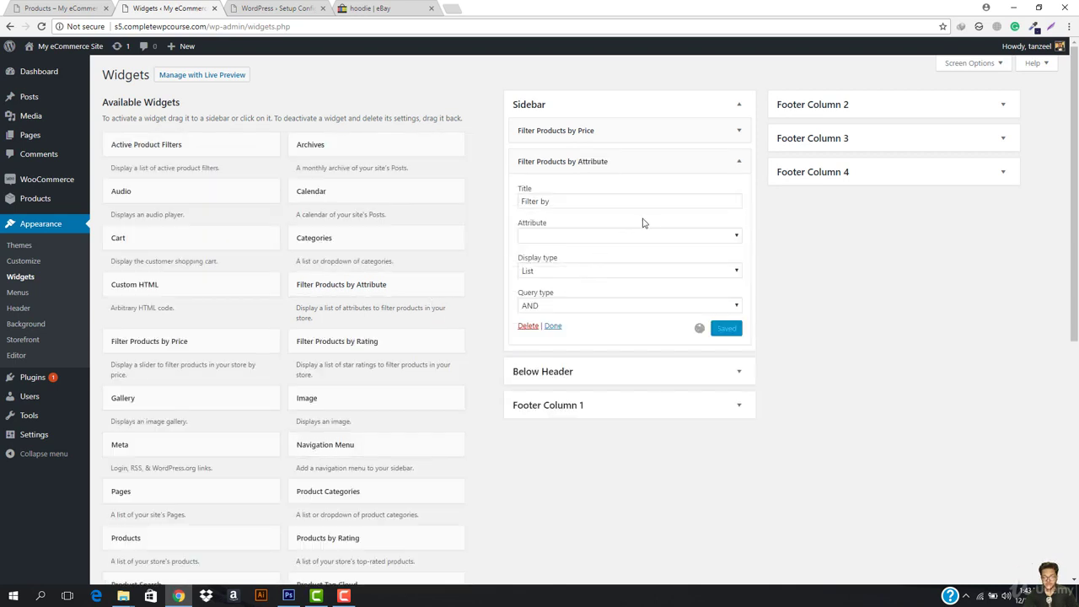
pyautogui.click(614, 243)
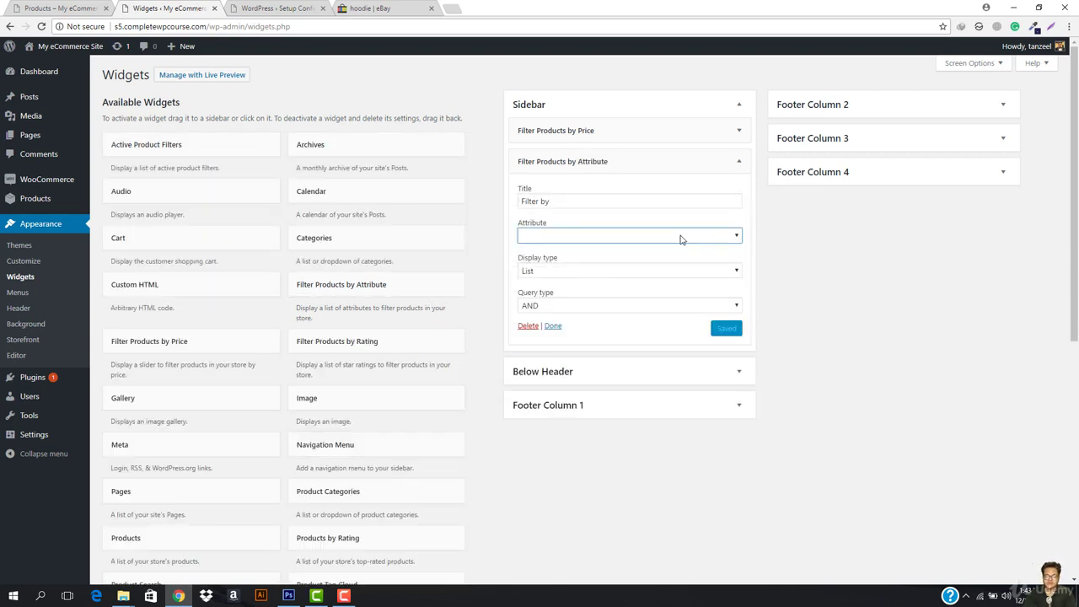
pyautogui.press('Tab')
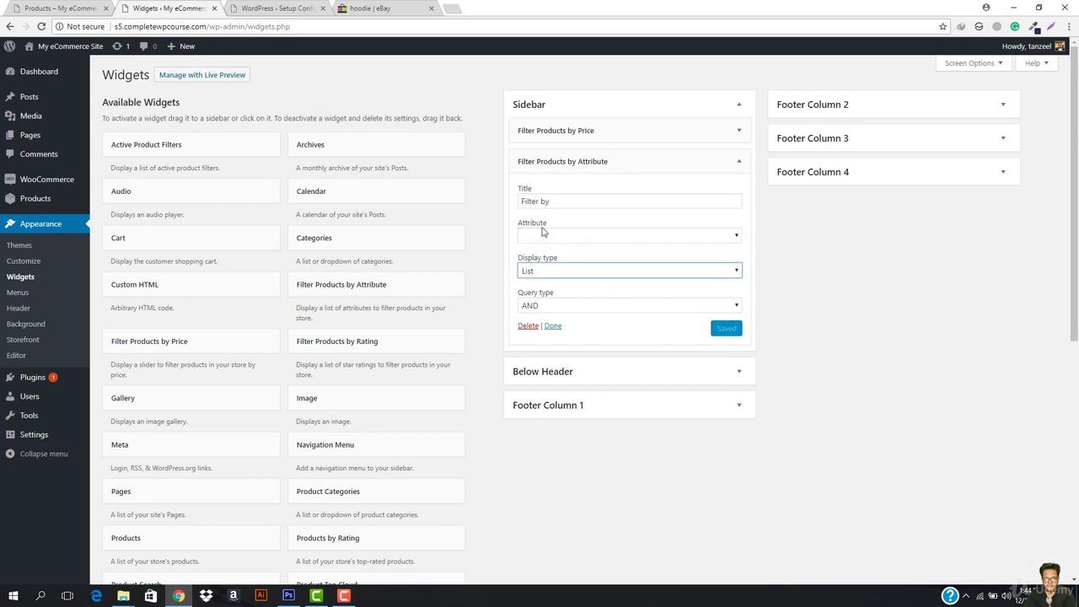
pyautogui.click(580, 202)
pyautogui.click(589, 243)
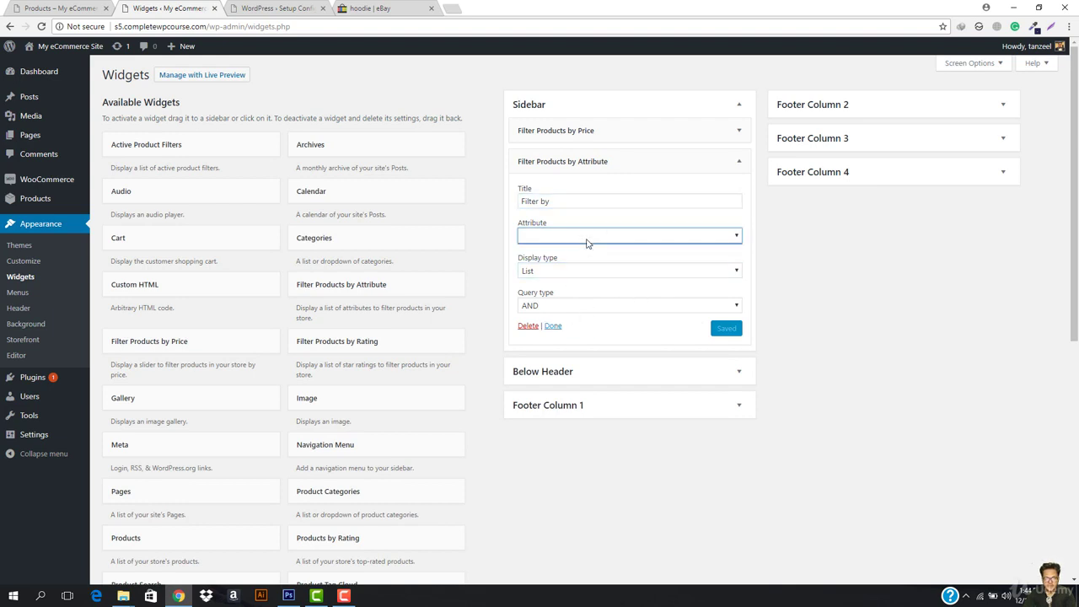
# Recheck the Attribute choices in the Filter Products by Attribute widget and reload the Widgets page.
pyautogui.click(555, 327)
pyautogui.click(653, 166)
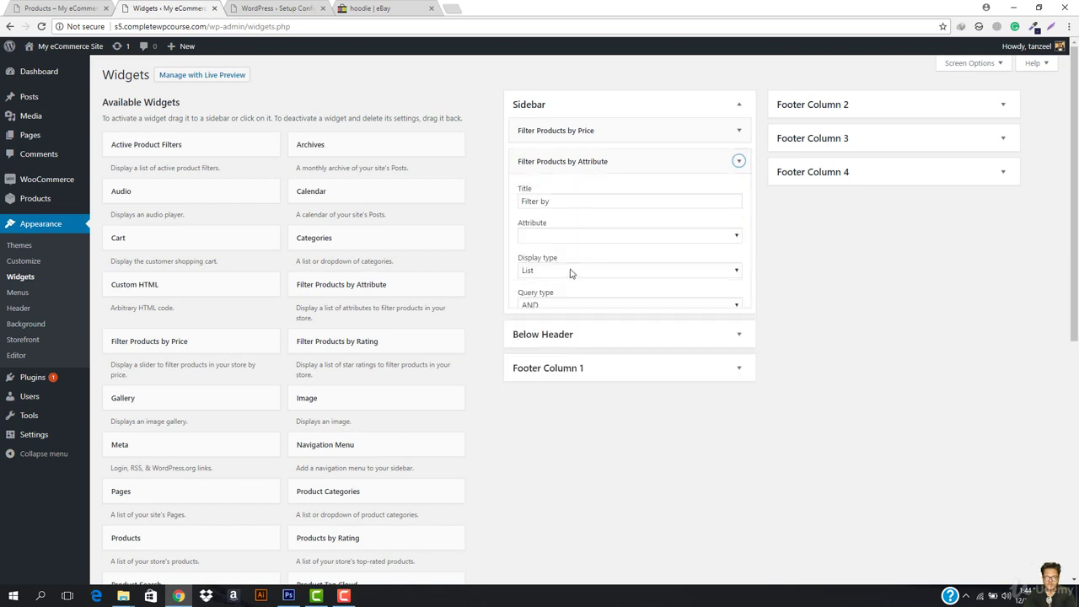
pyautogui.click(580, 235)
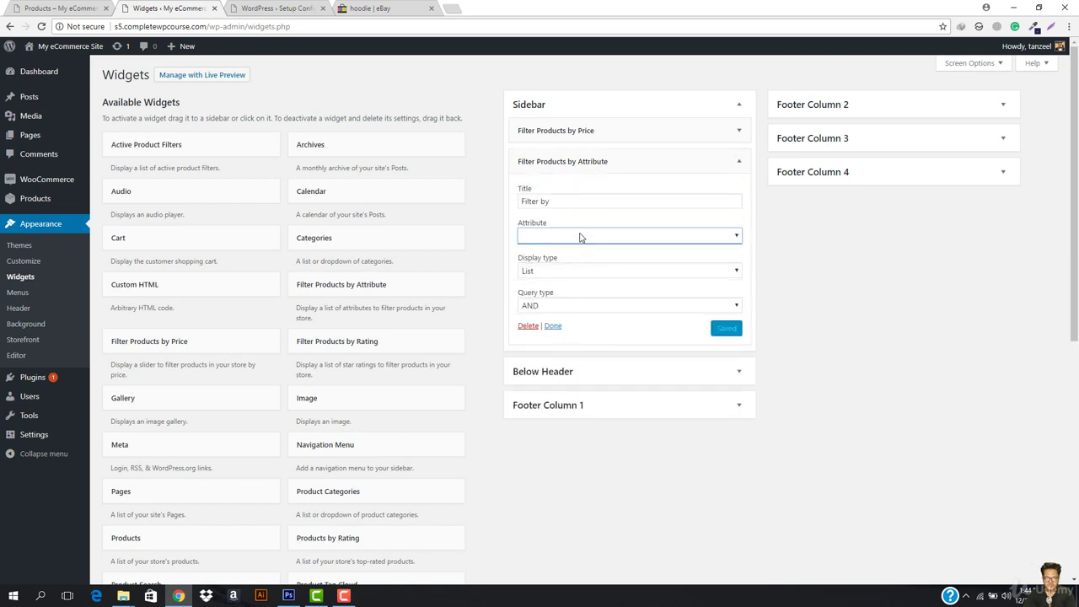
pyautogui.click(335, 26)
pyautogui.press('Return')
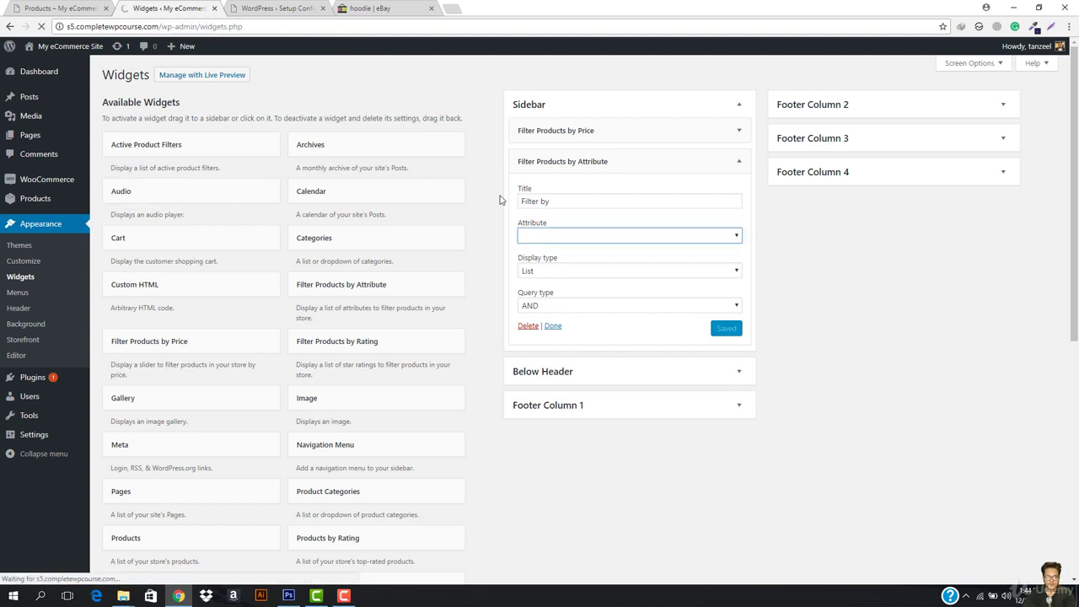
# Check the Attribute setting once more and delete the Filter Products by Attribute widget from the Sidebar area.
pyautogui.click(629, 160)
pyautogui.click(601, 236)
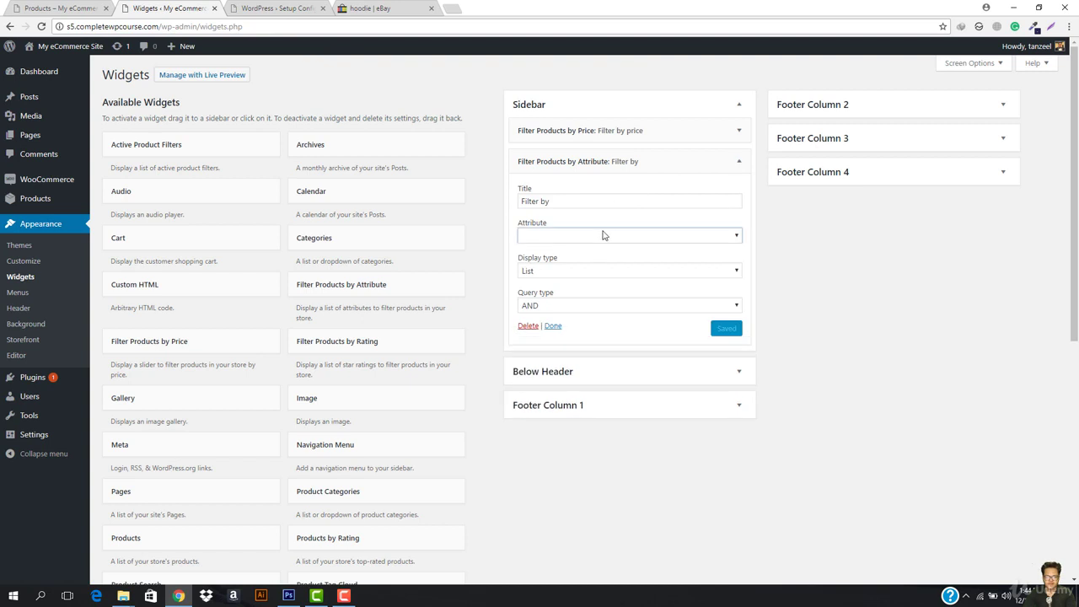
pyautogui.click(528, 326)
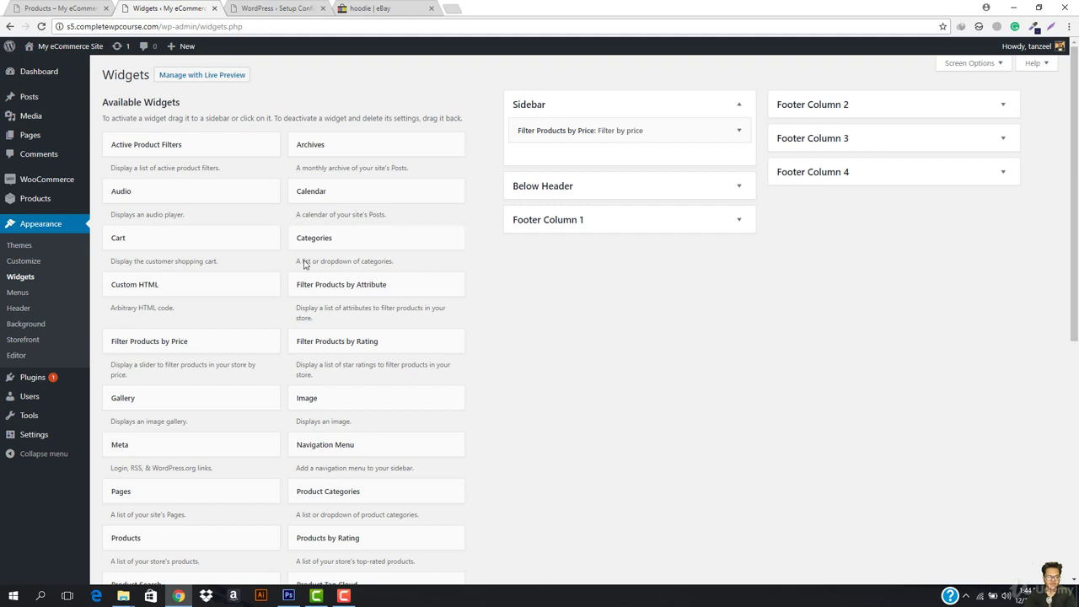
# Add the Product Categories widget to the Sidebar area, keep it ordered by Name, and collapse its settings.
pyautogui.scroll(-1, 297, 396)
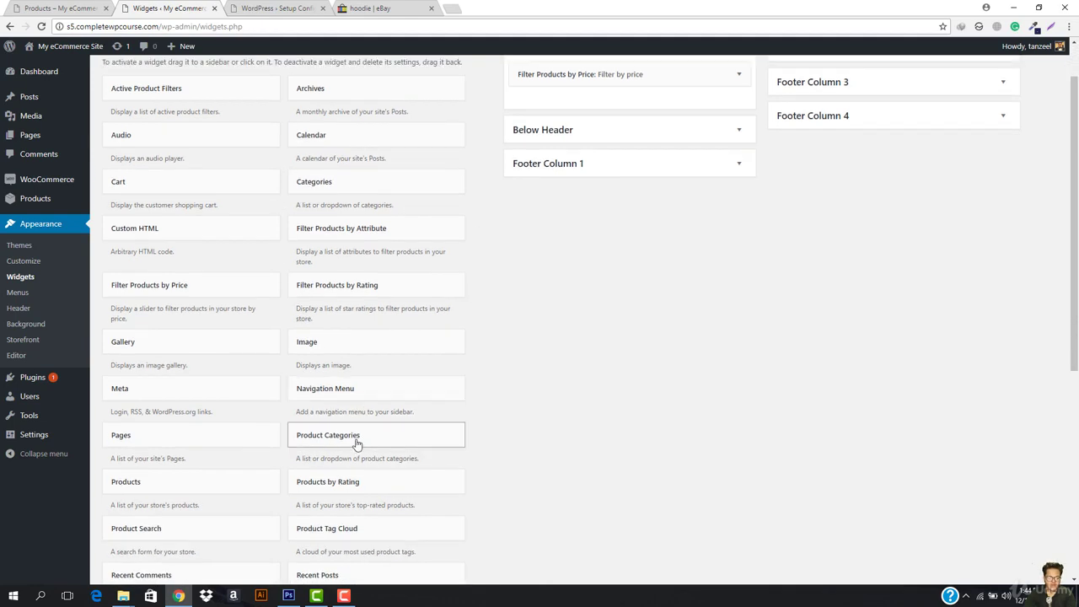
pyautogui.click(357, 444)
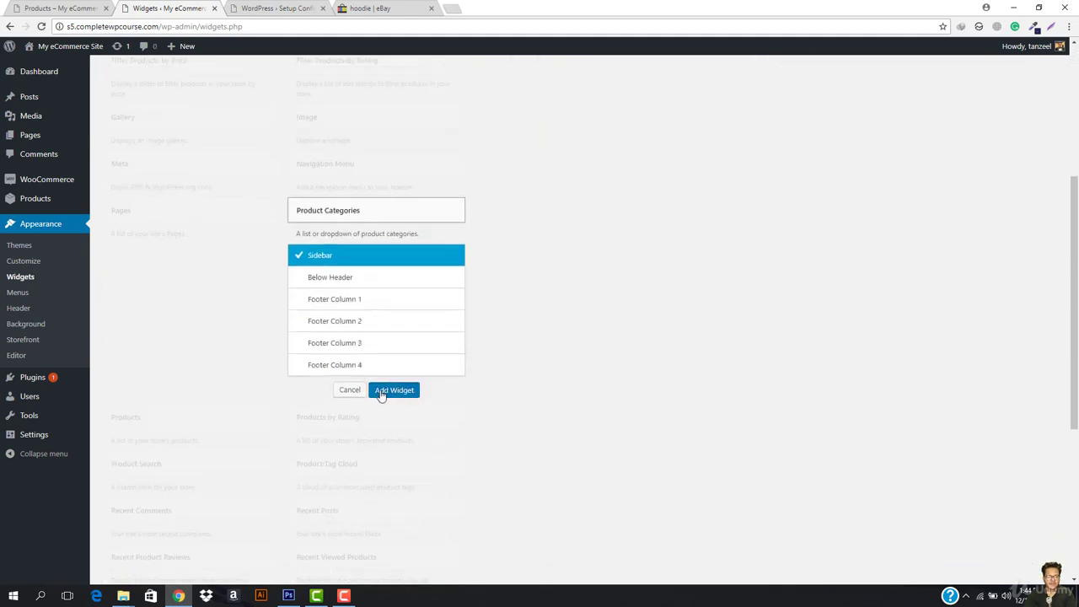
pyautogui.click(393, 391)
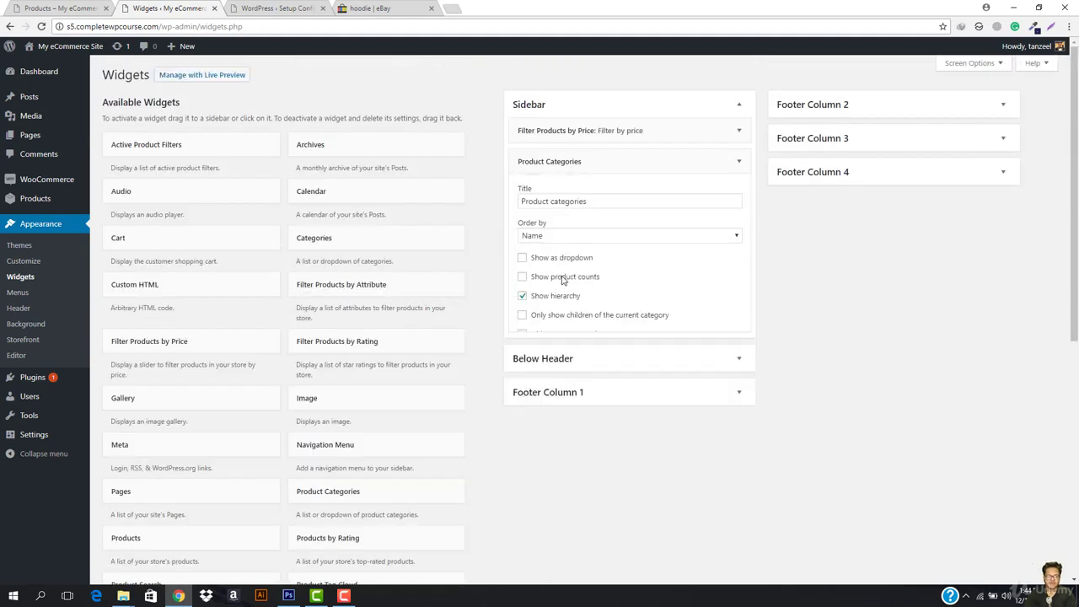
pyautogui.click(591, 239)
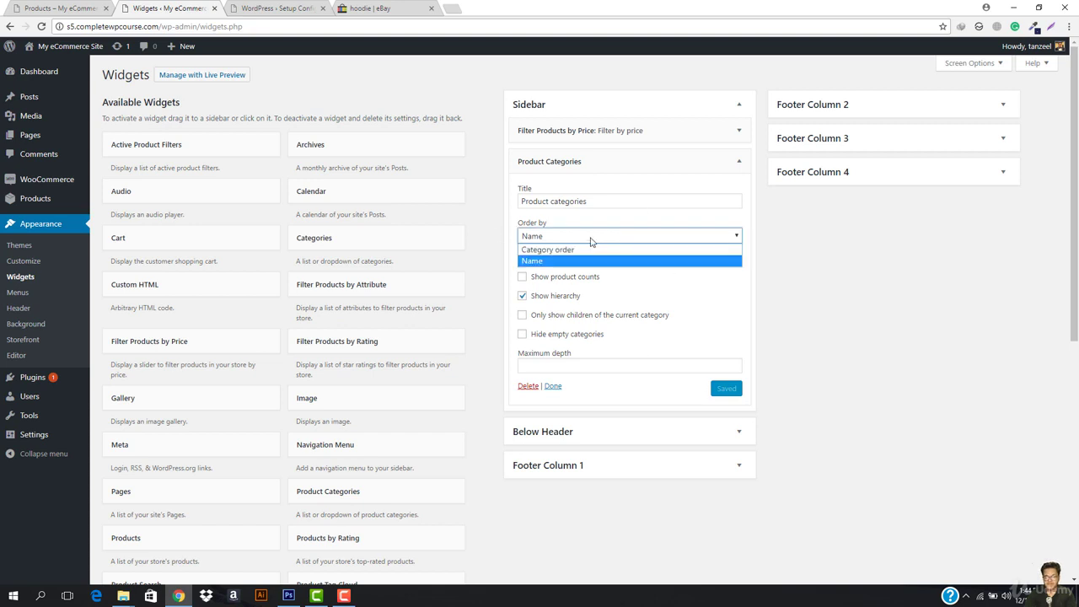
pyautogui.click(553, 261)
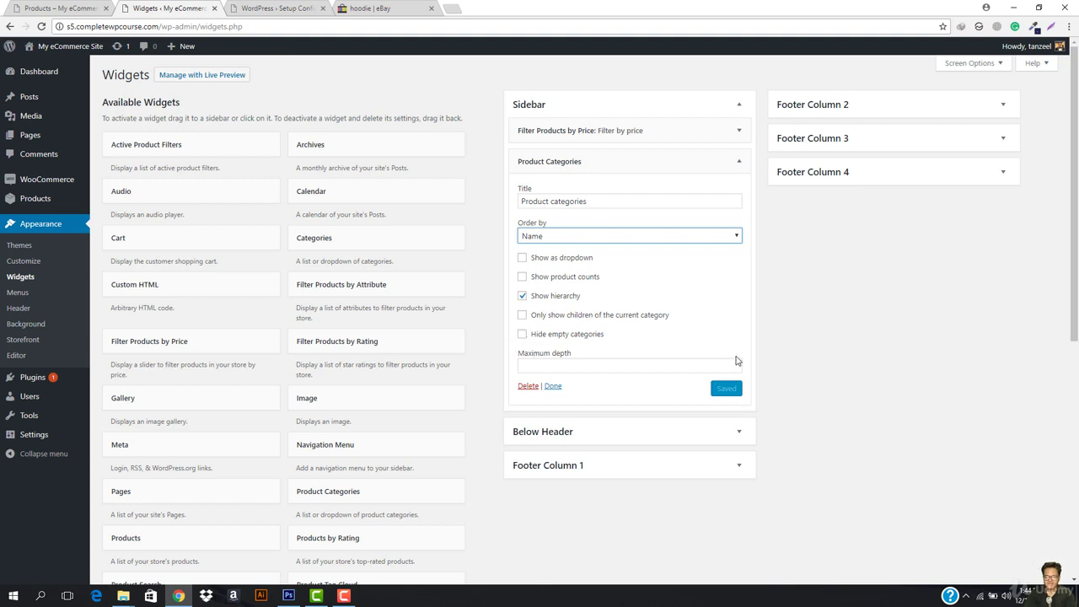
pyautogui.click(663, 243)
pyautogui.click(664, 242)
pyautogui.click(553, 386)
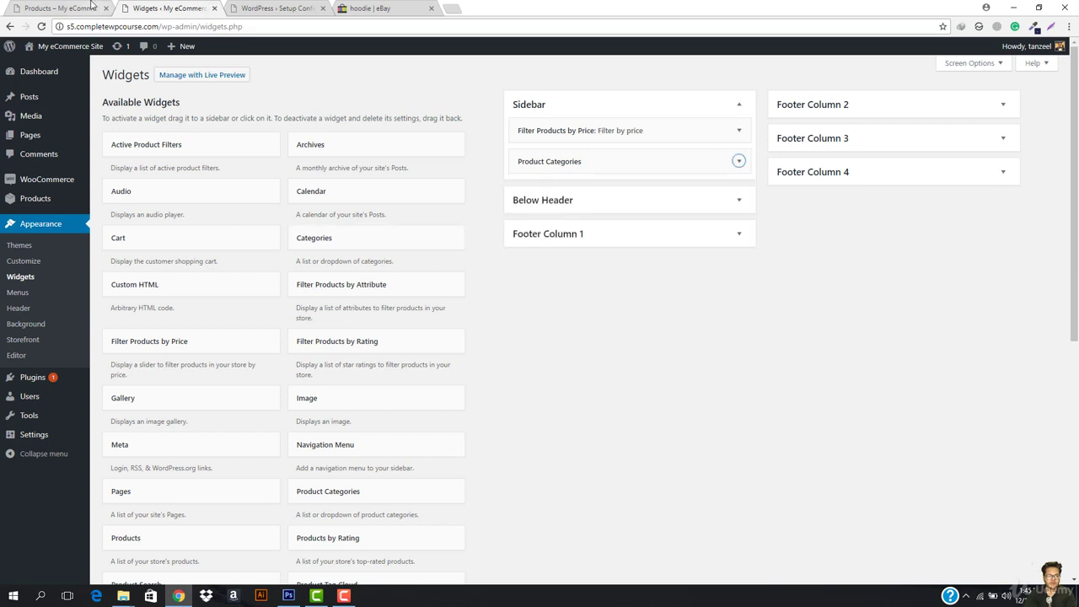
# Reload the store's Shop page and examine the Product categories list in its sidebar.
pyautogui.click(84, 9)
pyautogui.click(154, 29)
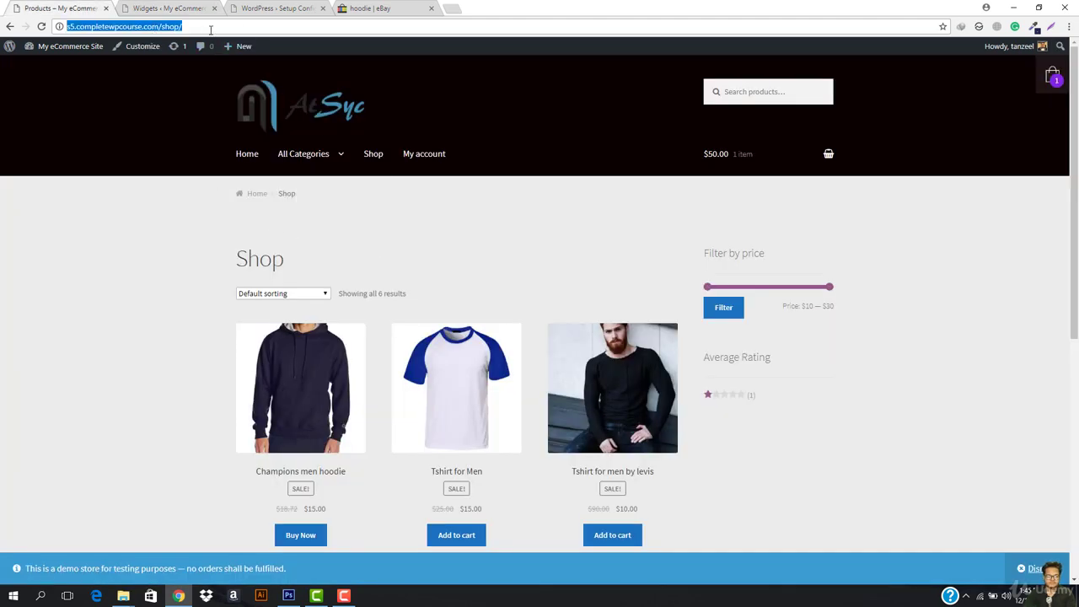
pyautogui.press('Return')
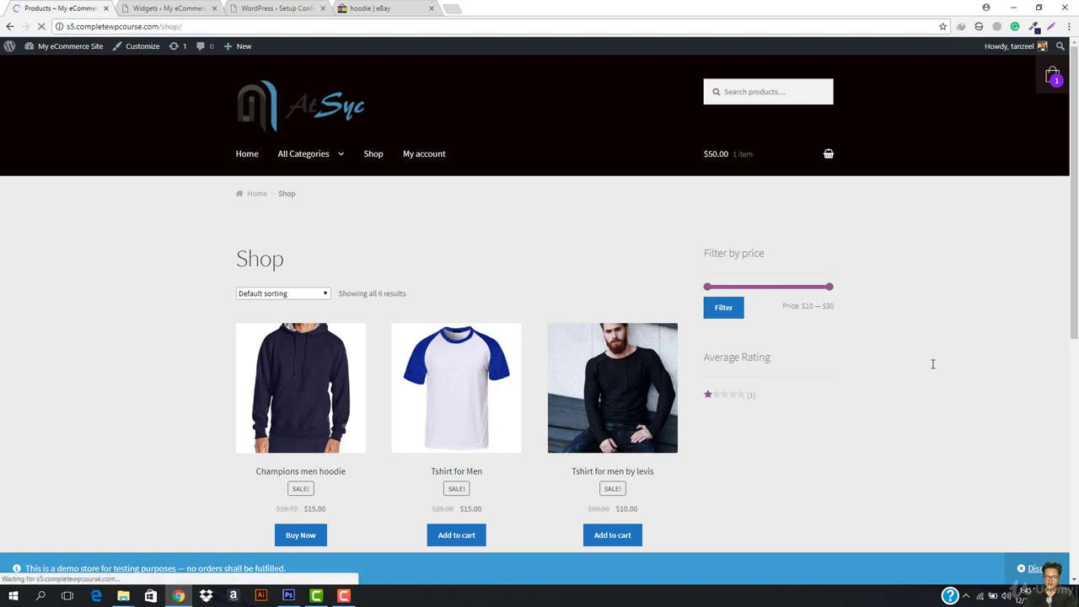
pyautogui.scroll(-2, 843, 371)
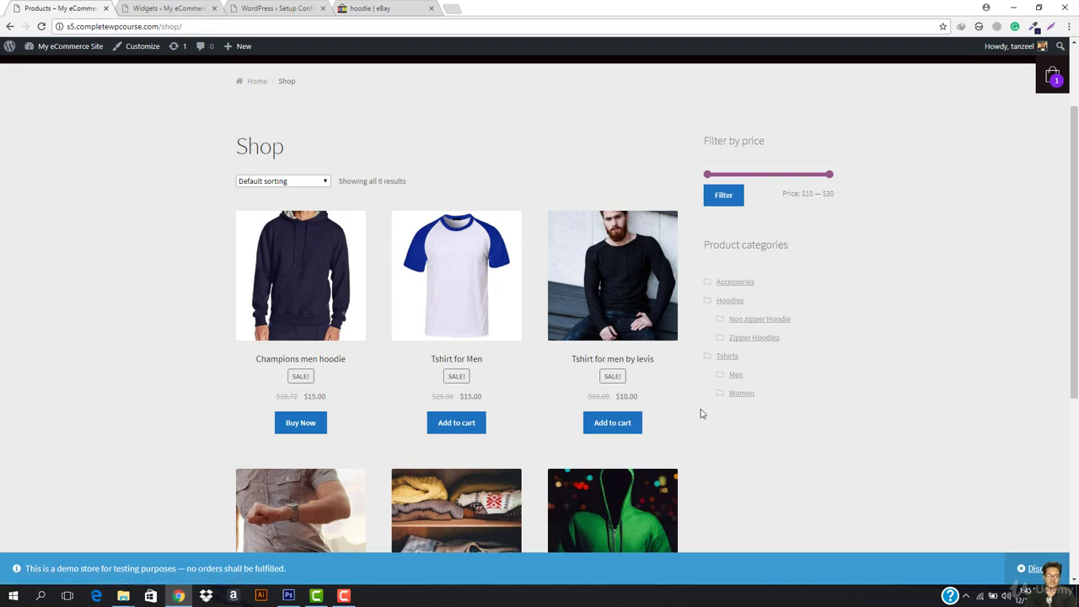
pyautogui.scroll(2, 700, 412)
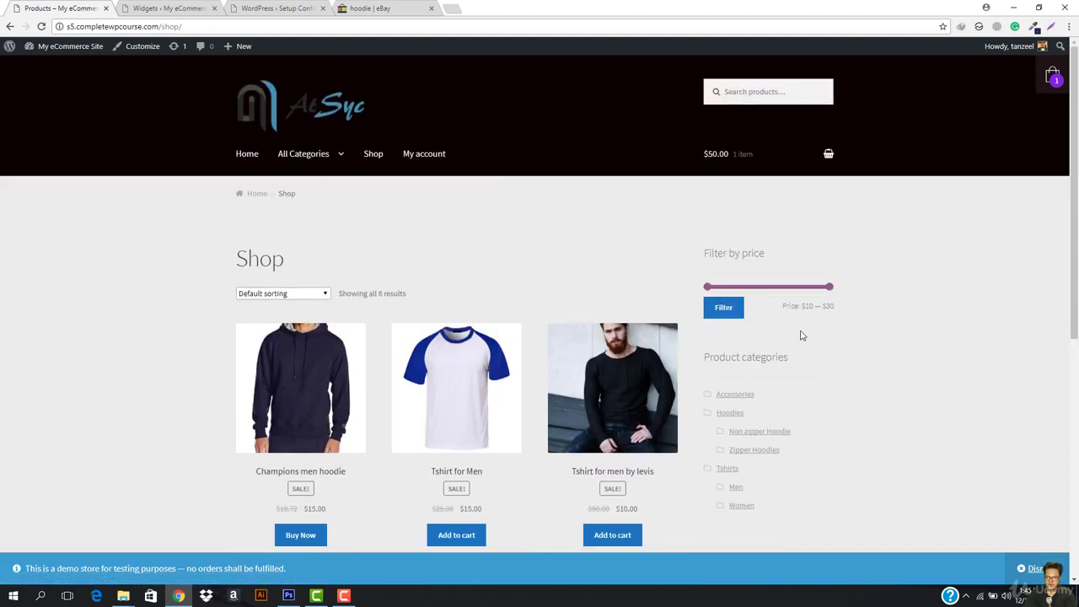
pyautogui.scroll(-2, 758, 269)
pyautogui.scroll(1, 715, 284)
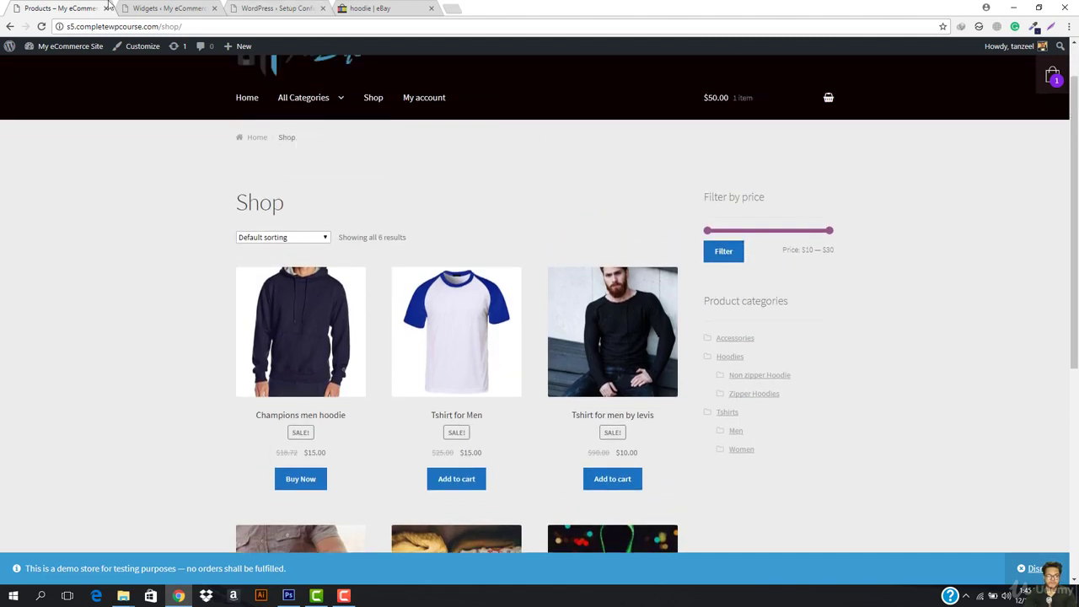
# Return to the Widgets page and add the Products by Rating widget to the Sidebar area, showing 3 products.
pyautogui.click(139, 7)
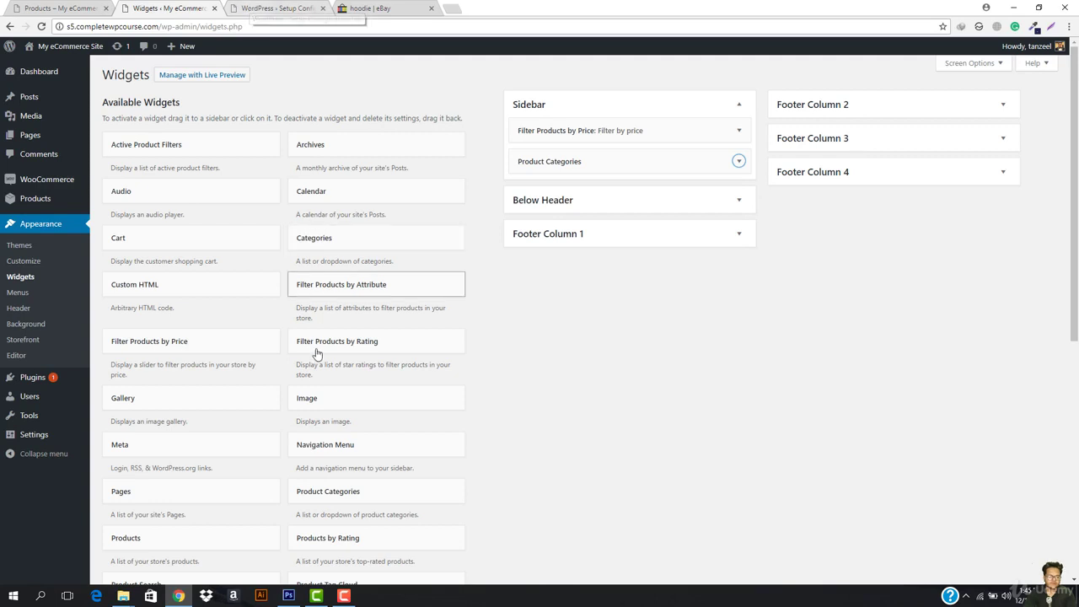
pyautogui.scroll(-2, 443, 321)
pyautogui.scroll(-1, 371, 434)
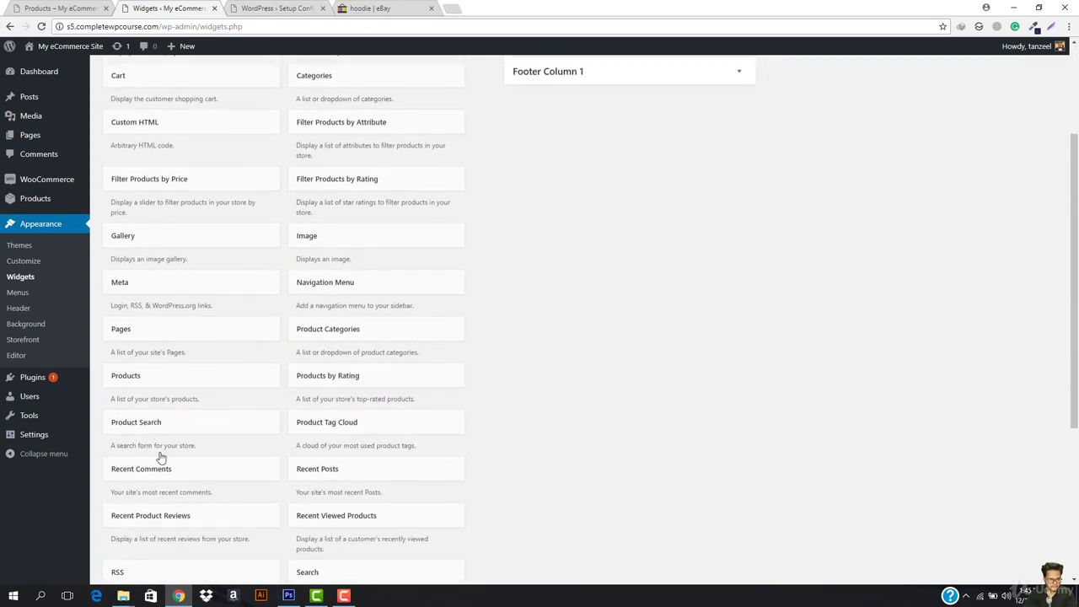
pyautogui.click(378, 372)
pyautogui.click(408, 546)
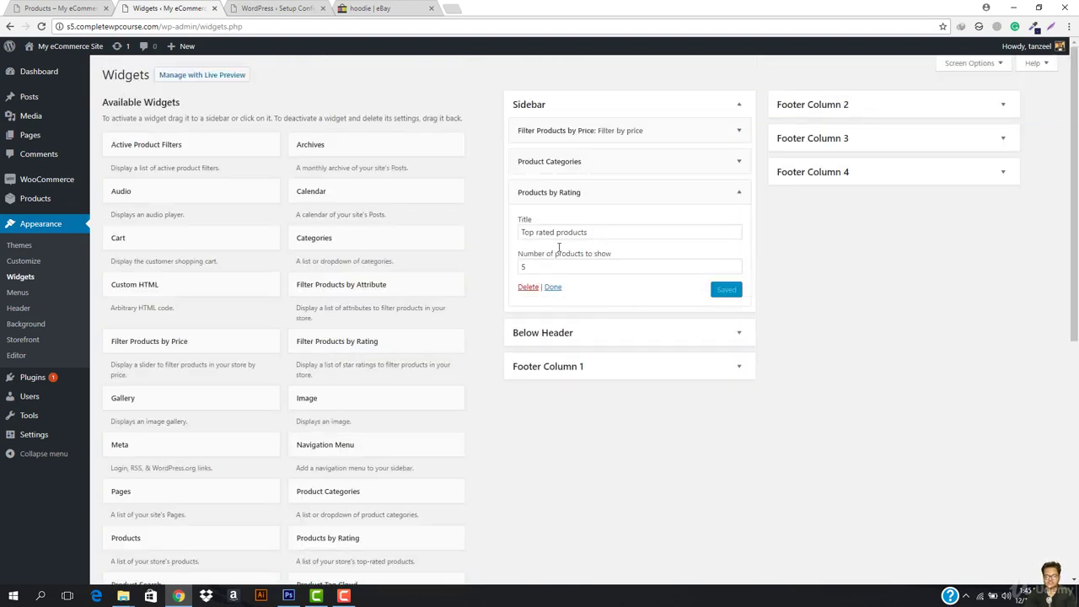
pyautogui.click(537, 265)
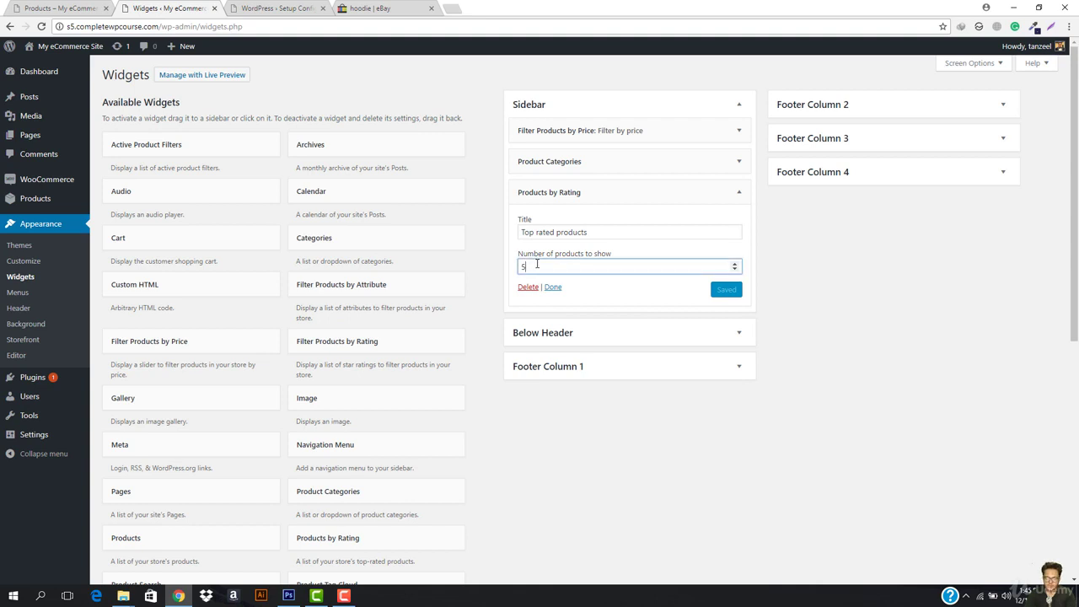
pyautogui.press('BackSpace')
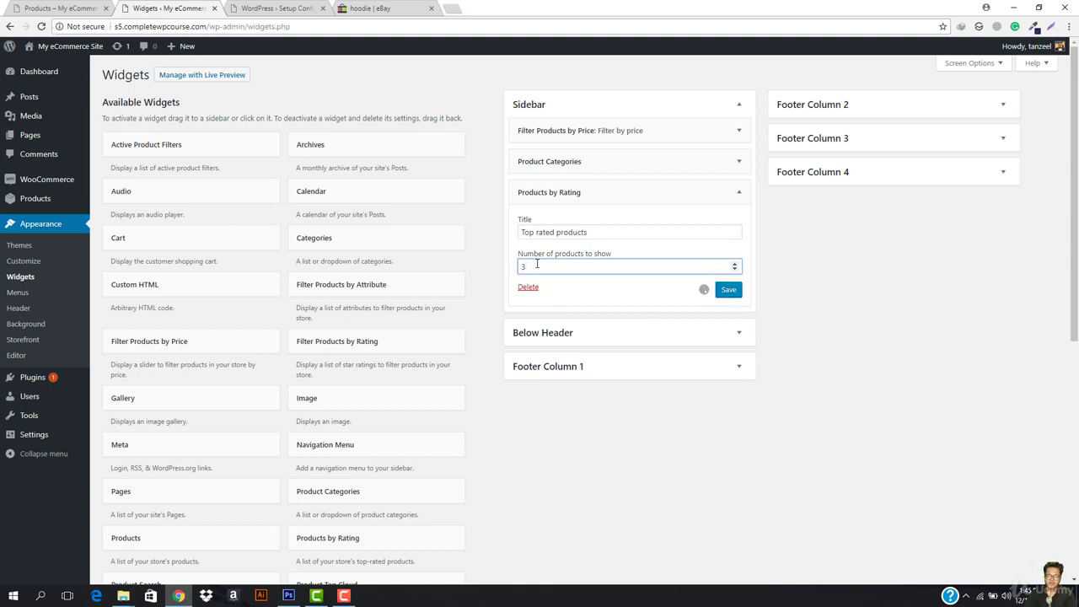
# Reload the Shop page and examine the Top rated products list in the sidebar.
pyautogui.click(63, 7)
pyautogui.click(124, 27)
pyautogui.press('Return')
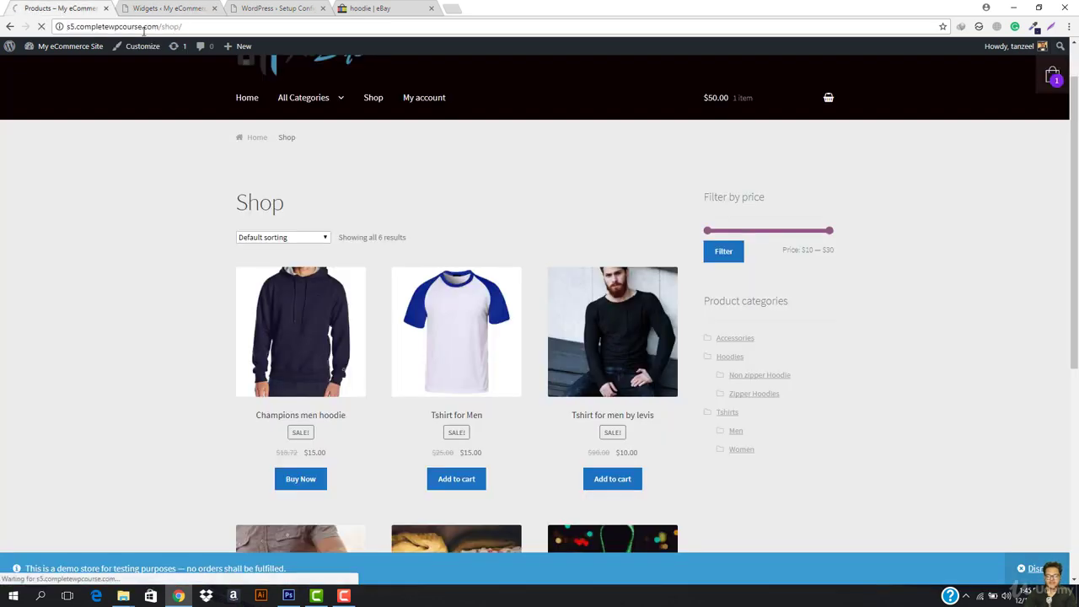
pyautogui.scroll(-2, 853, 388)
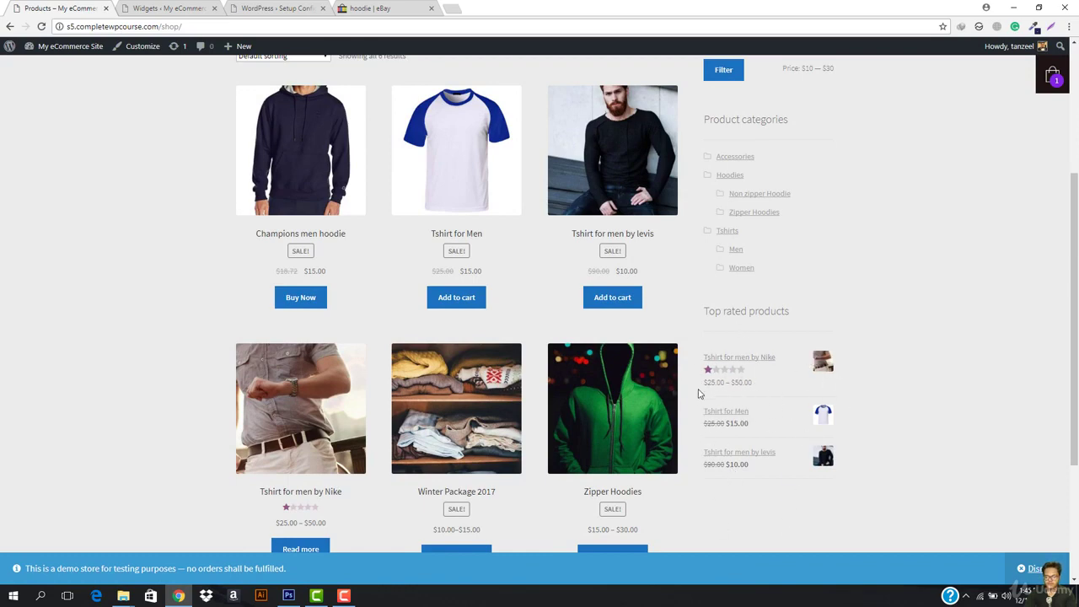
# Return to the Widgets page, collapse the Products by Rating settings, and add the Products widget to the Sidebar area.
pyautogui.click(183, 8)
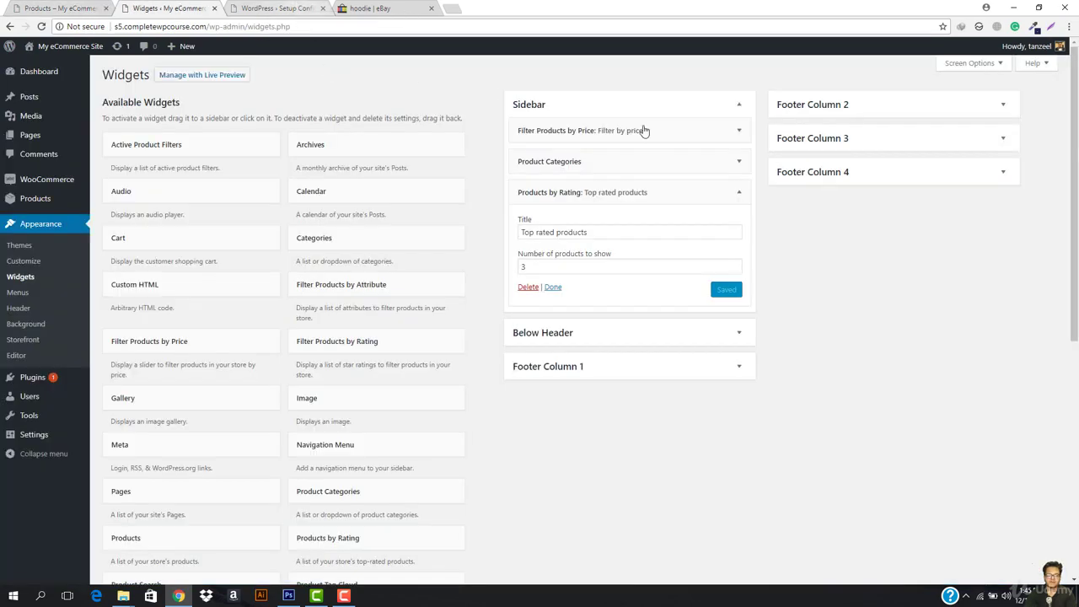
pyautogui.click(738, 192)
pyautogui.scroll(-3, 379, 359)
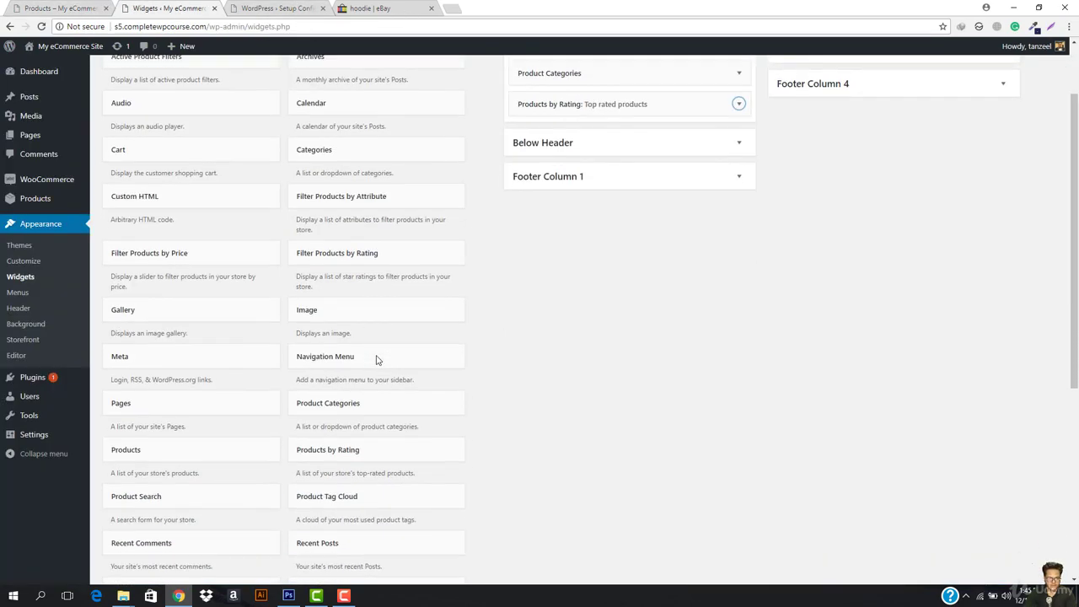
pyautogui.scroll(-2, 262, 363)
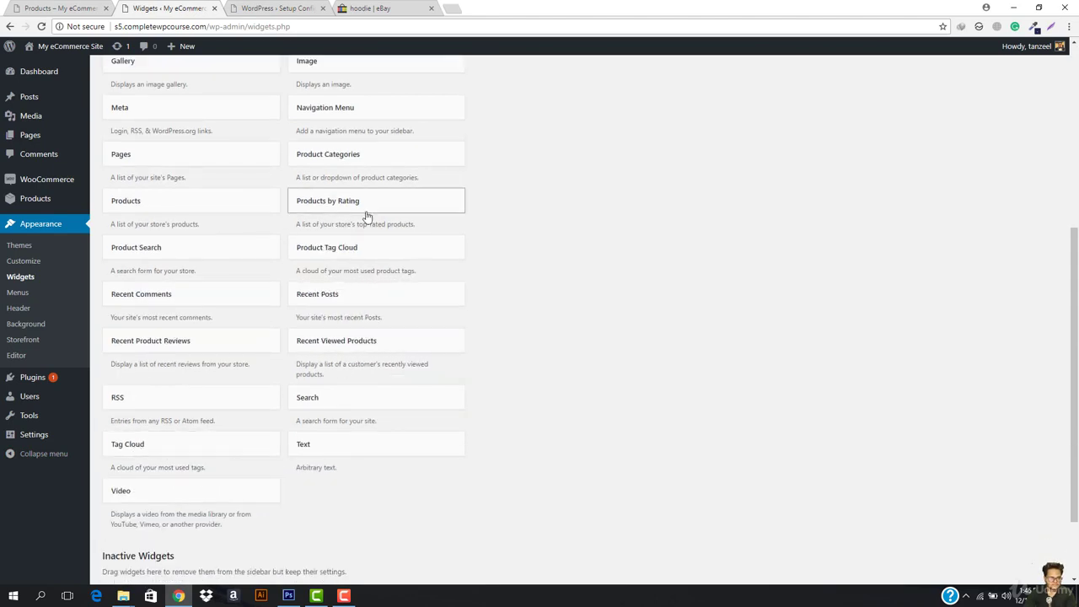
pyautogui.scroll(2, 382, 529)
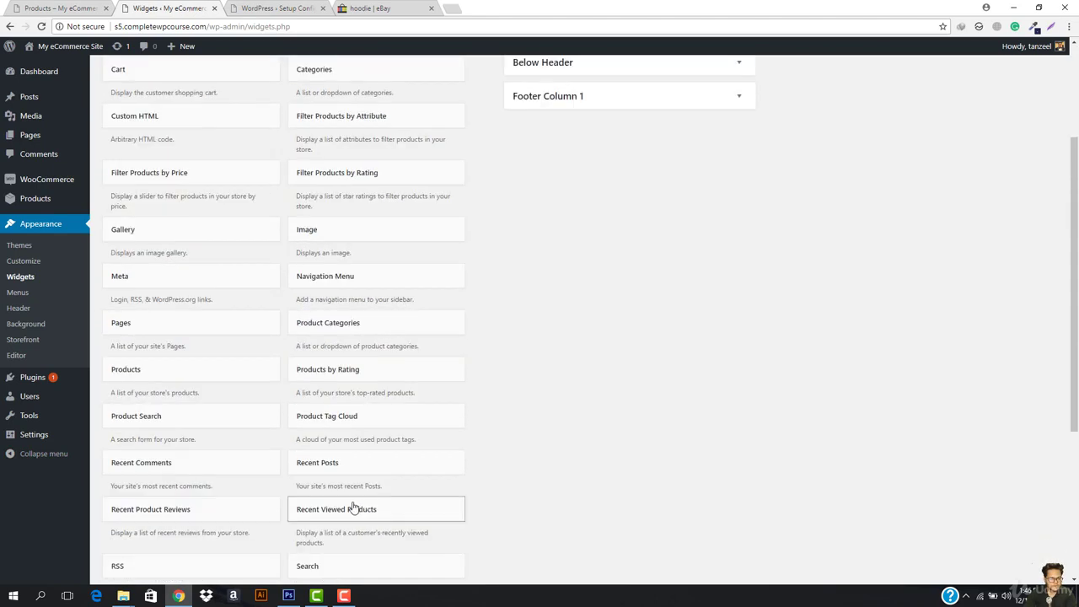
pyautogui.click(136, 371)
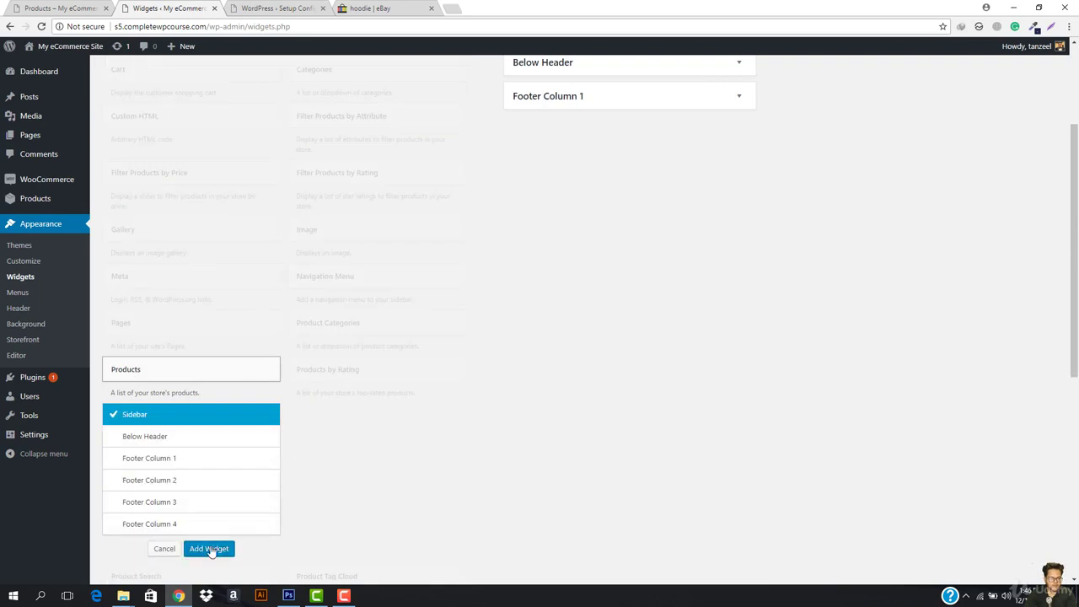
pyautogui.click(210, 549)
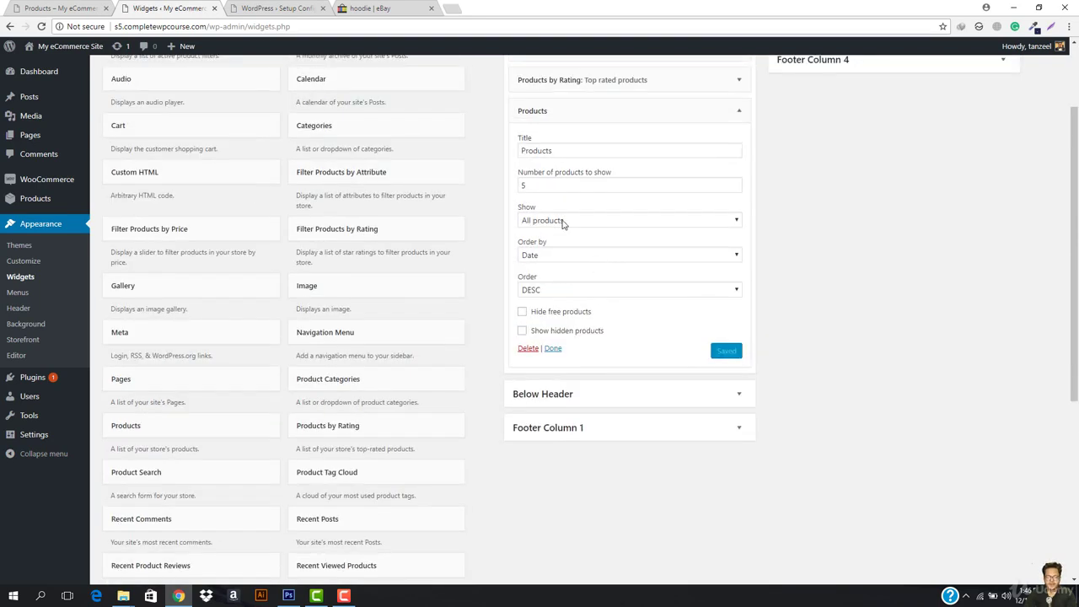
# Set the Products widget to show 2 on-sale products titled "Grab them before they are gone!", hide free products, and save it.
pyautogui.click(563, 222)
pyautogui.click(563, 257)
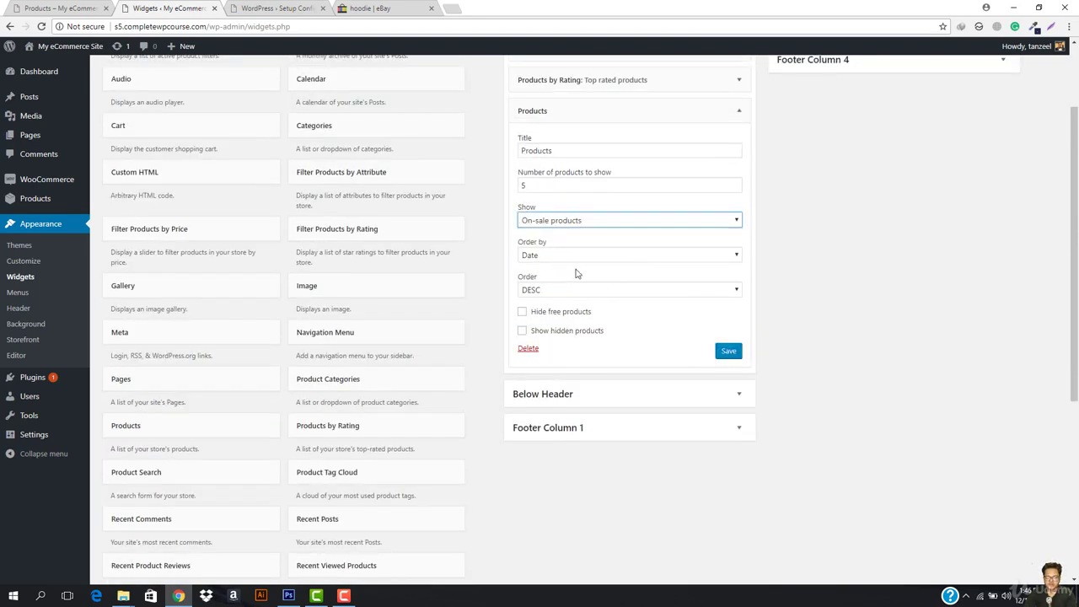
pyautogui.doubleClick(564, 148)
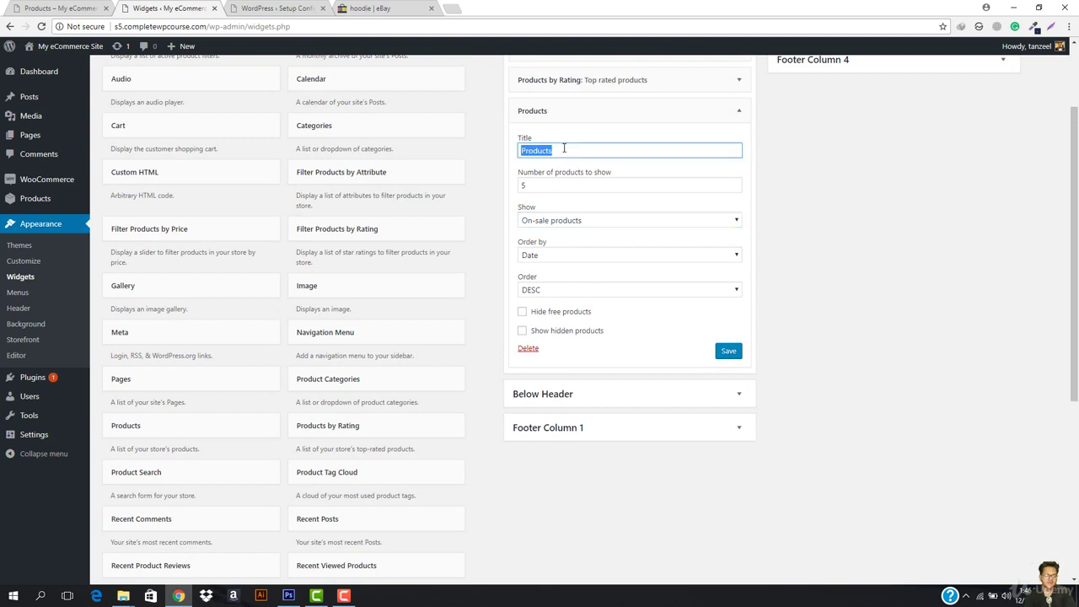
pyautogui.write('Get')
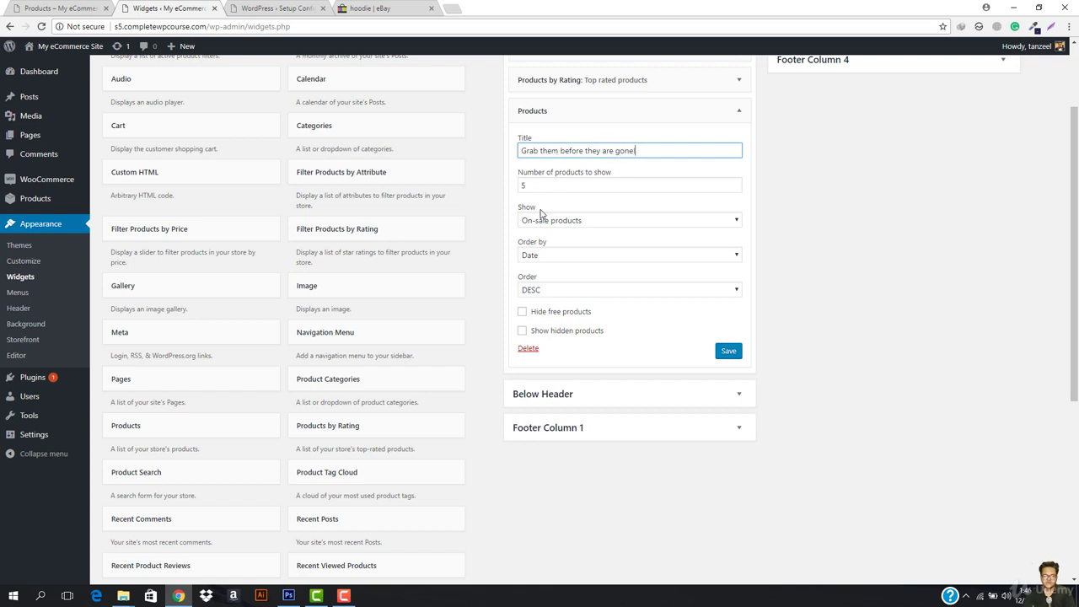
pyautogui.click(553, 186)
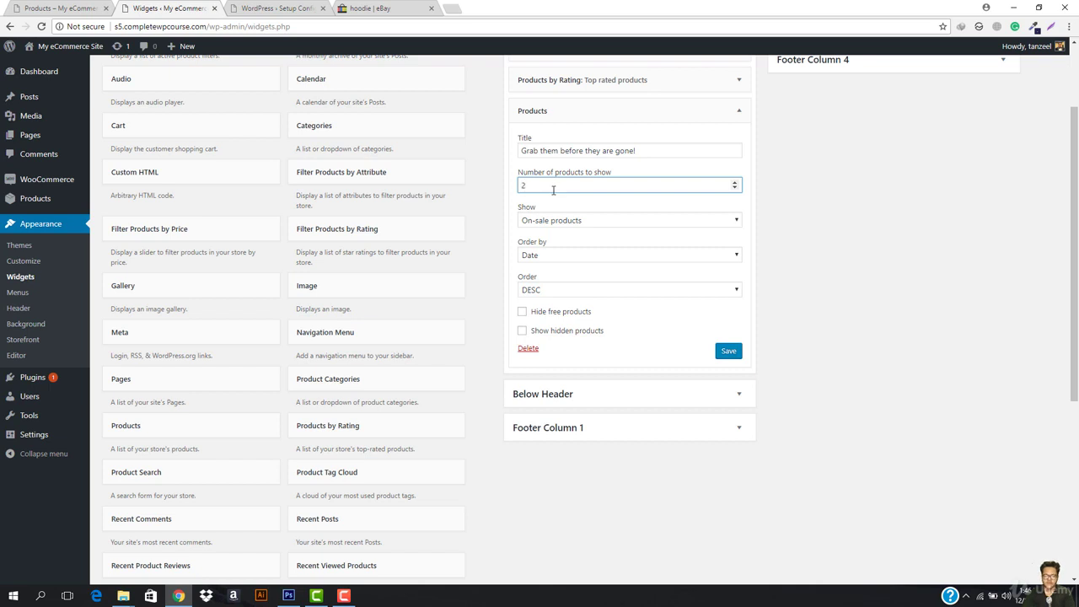
pyautogui.click(523, 311)
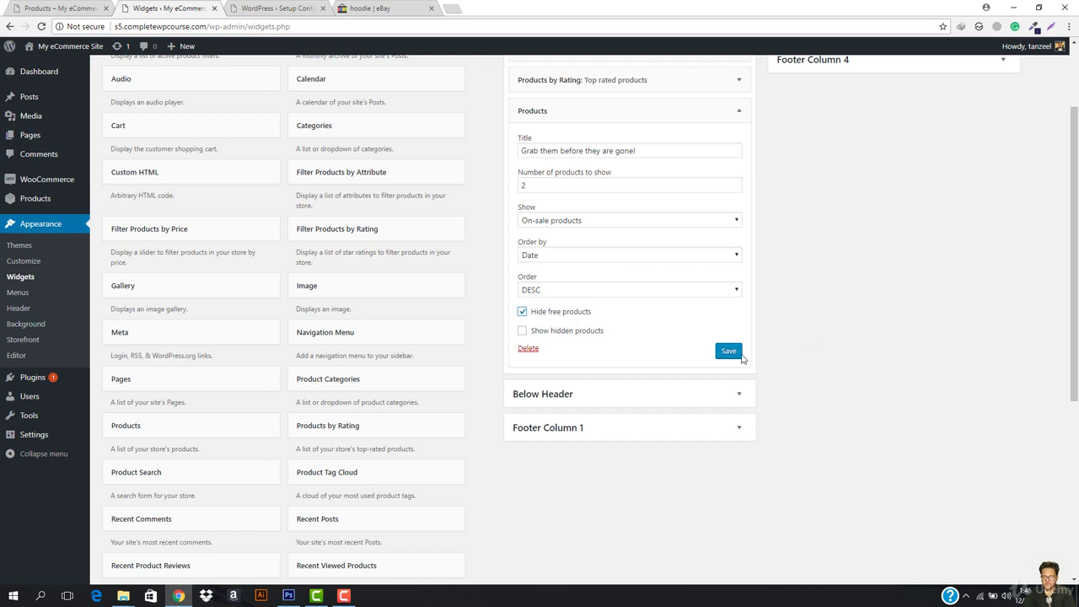
pyautogui.click(736, 354)
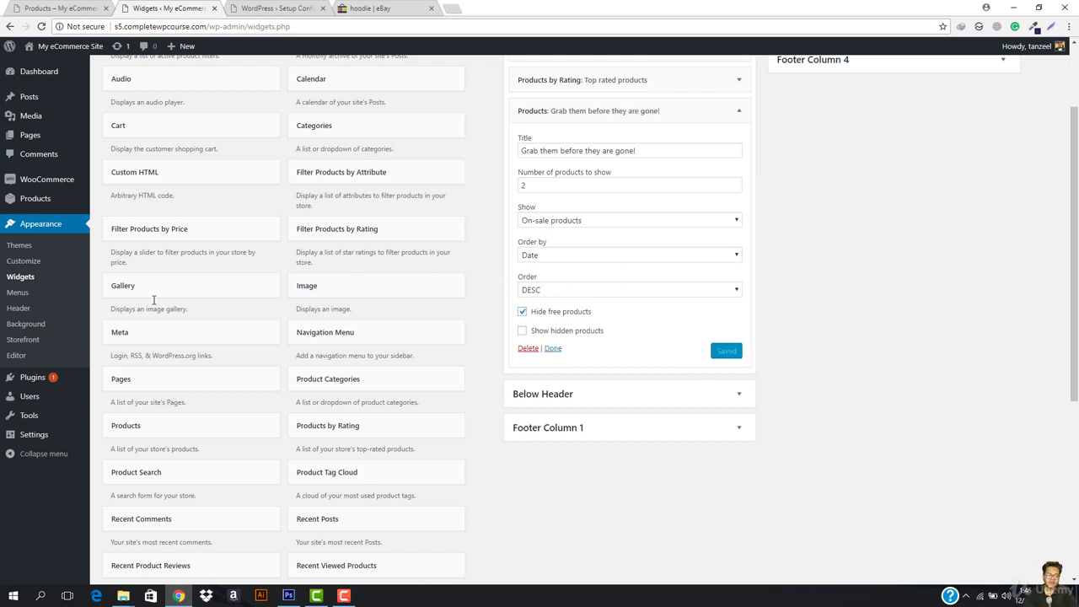
# Reload the Shop page and examine the "Grab them before they are gone!" product list in the sidebar.
pyautogui.click(56, 8)
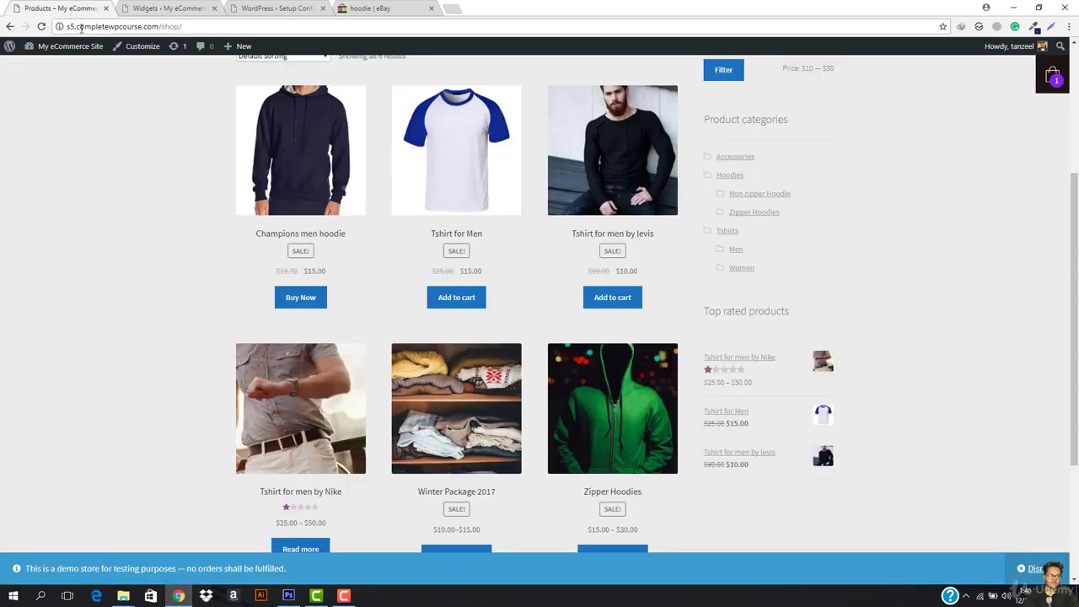
pyautogui.click(81, 28)
pyautogui.press('Return')
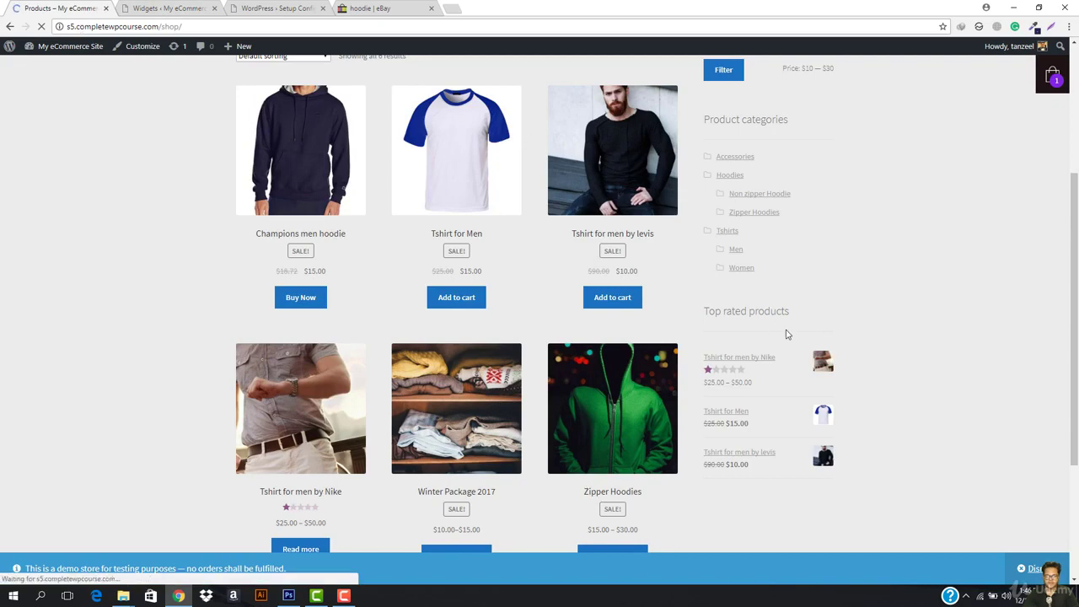
pyautogui.scroll(-3, 730, 282)
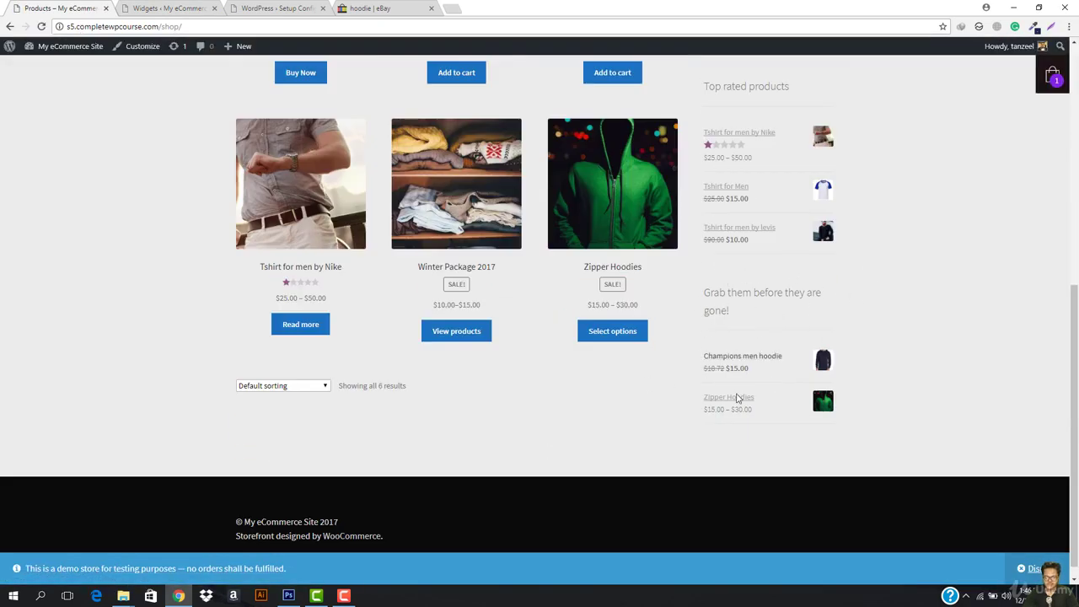
pyautogui.scroll(5, 751, 388)
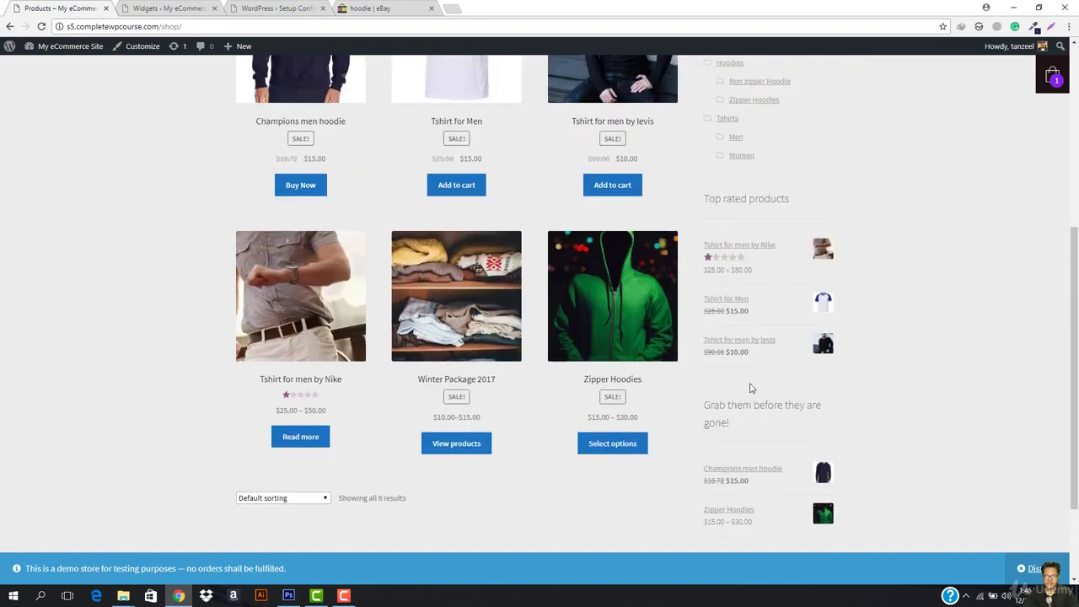
pyautogui.scroll(-5, 742, 363)
pyautogui.scroll(-1, 708, 403)
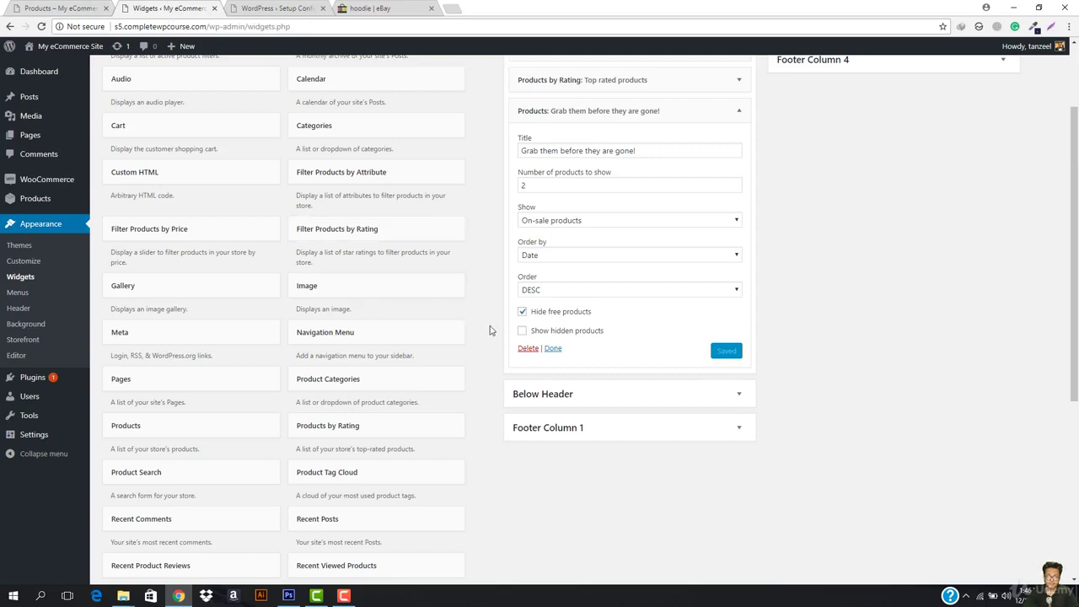
# Return to the Widgets page and look through the available widgets.
pyautogui.click(552, 348)
pyautogui.scroll(-4, 508, 337)
pyautogui.scroll(5, 283, 319)
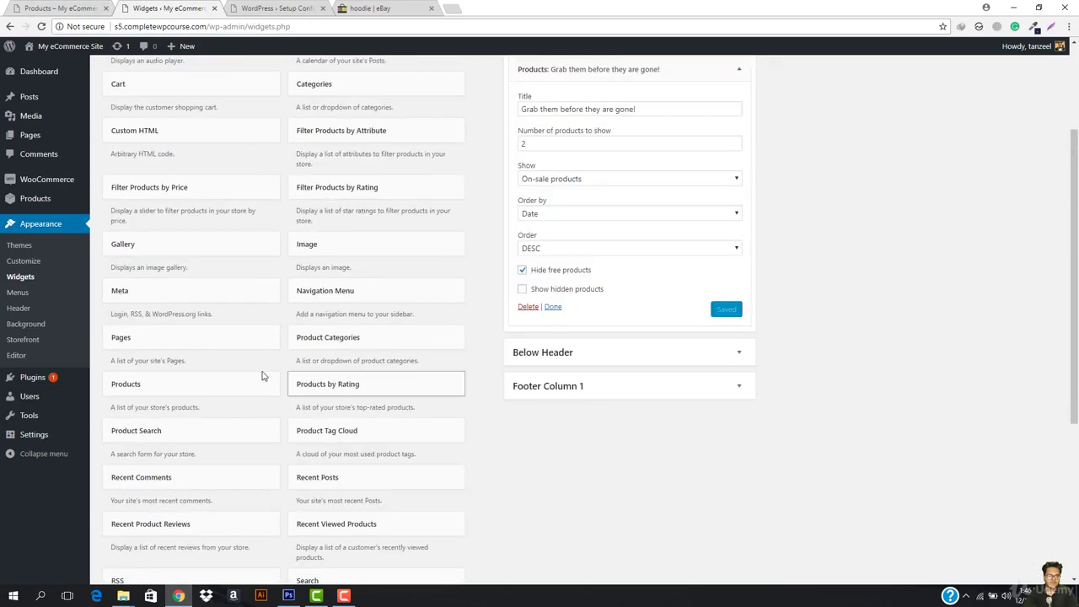
pyautogui.scroll(-5, 163, 345)
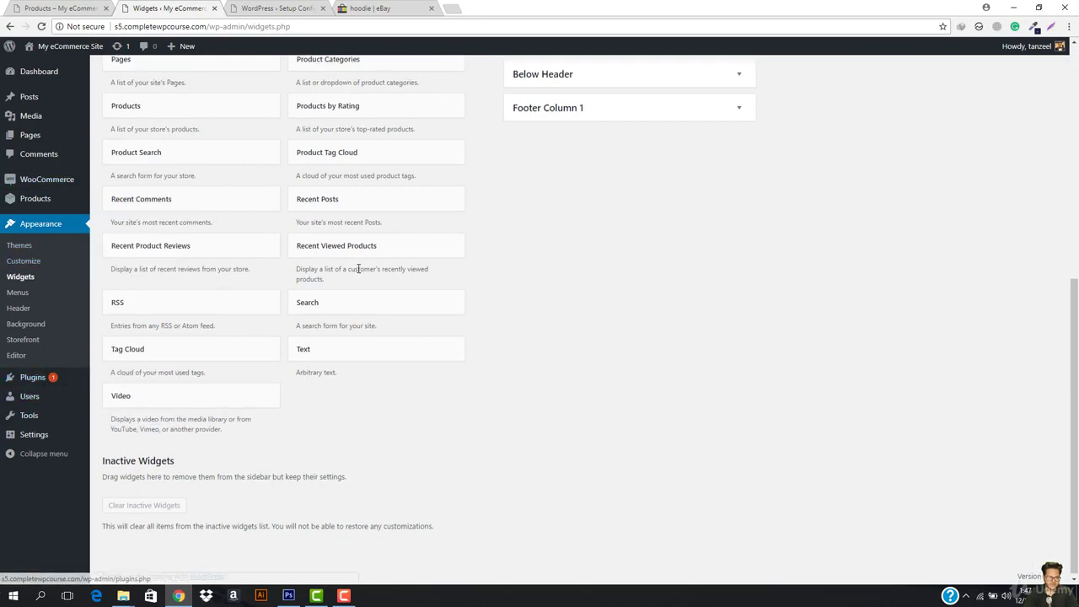
pyautogui.scroll(2, 273, 283)
pyautogui.scroll(1, 236, 142)
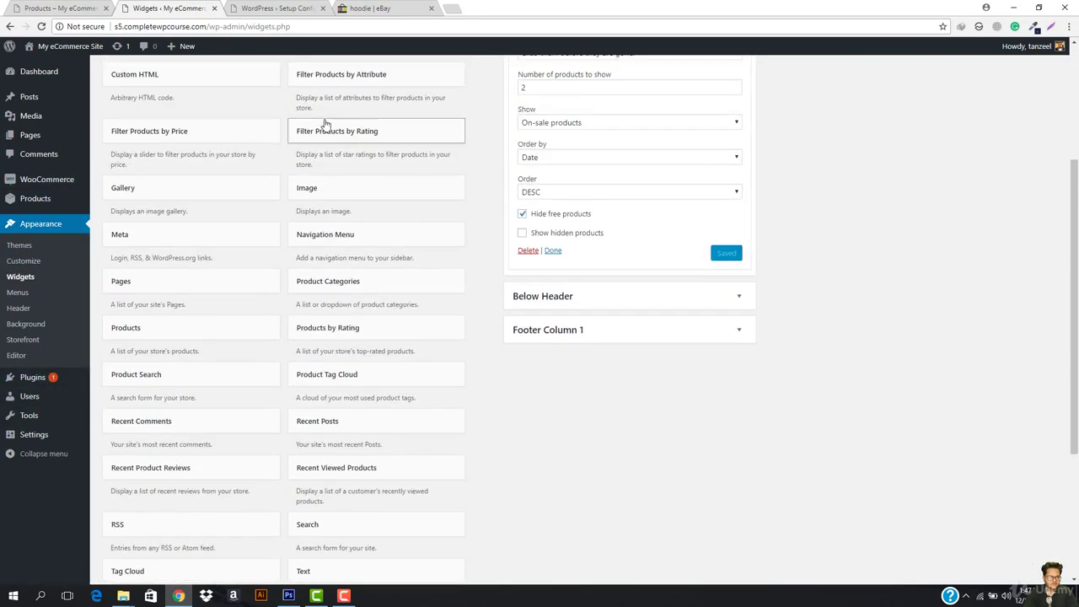
pyautogui.scroll(2, 159, 135)
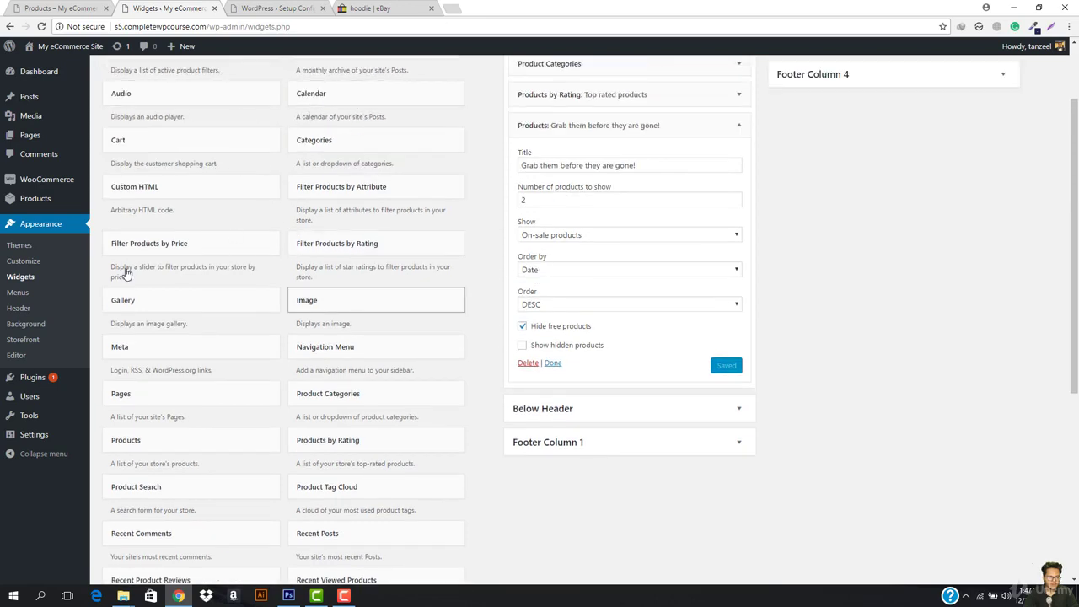
# Open the Add Plugins page in a new tab and search the plugin directory for "facebook".
pyautogui.moveTo(34, 381)
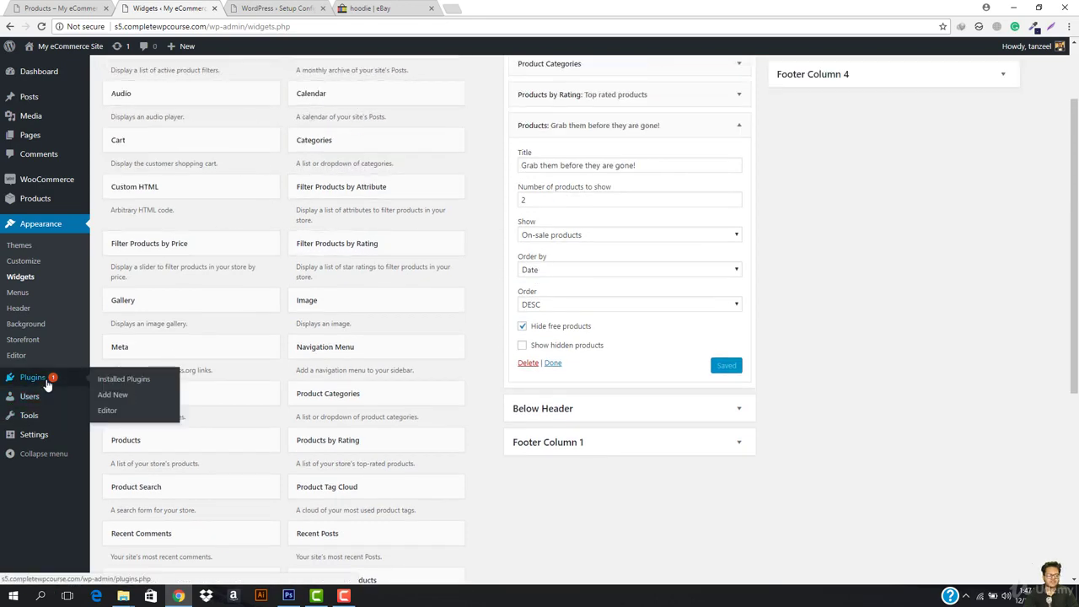
pyautogui.rightClick(107, 394)
pyautogui.click(168, 399)
pyautogui.click(310, 8)
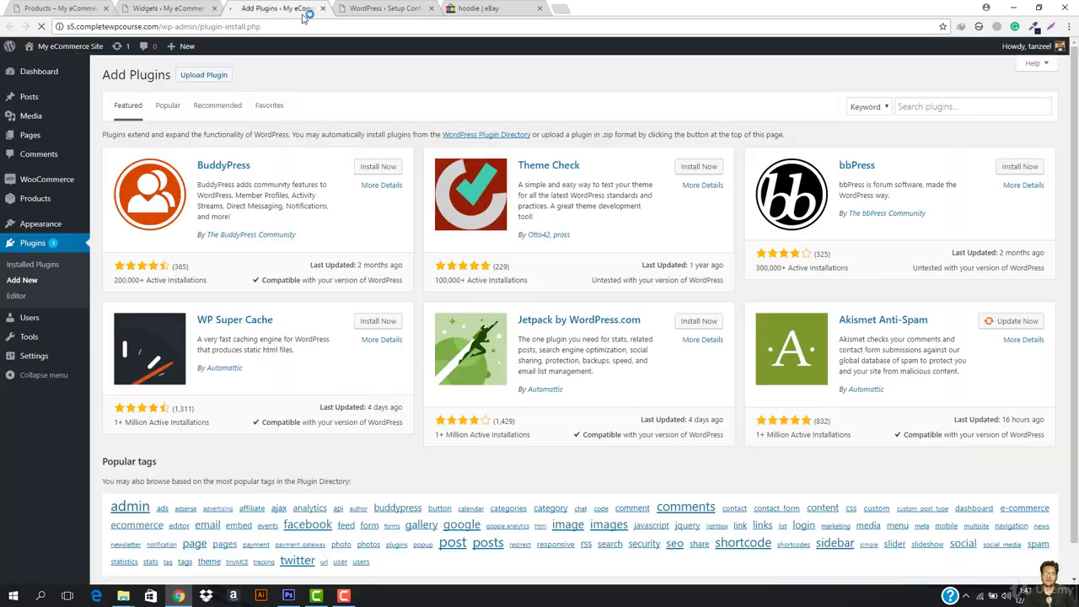
pyautogui.click(936, 107)
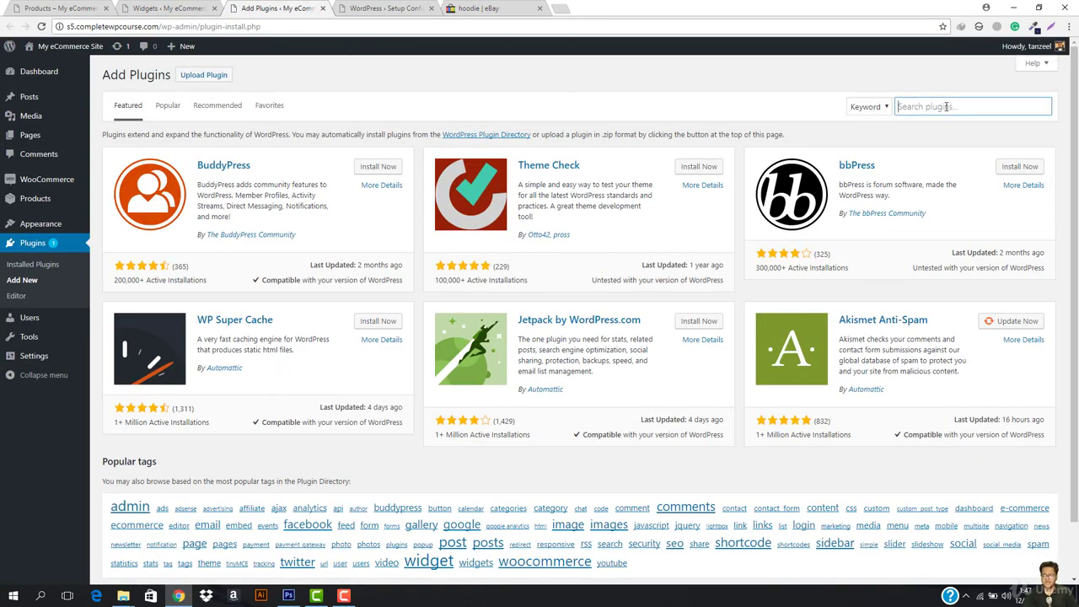
pyautogui.write('facebook')
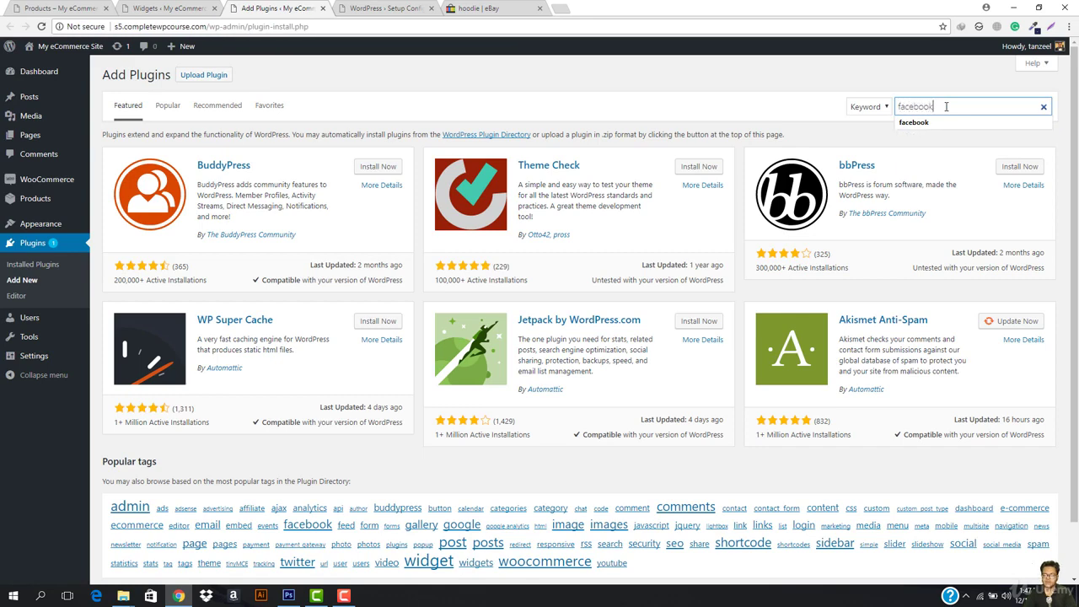
pyautogui.press('Return')
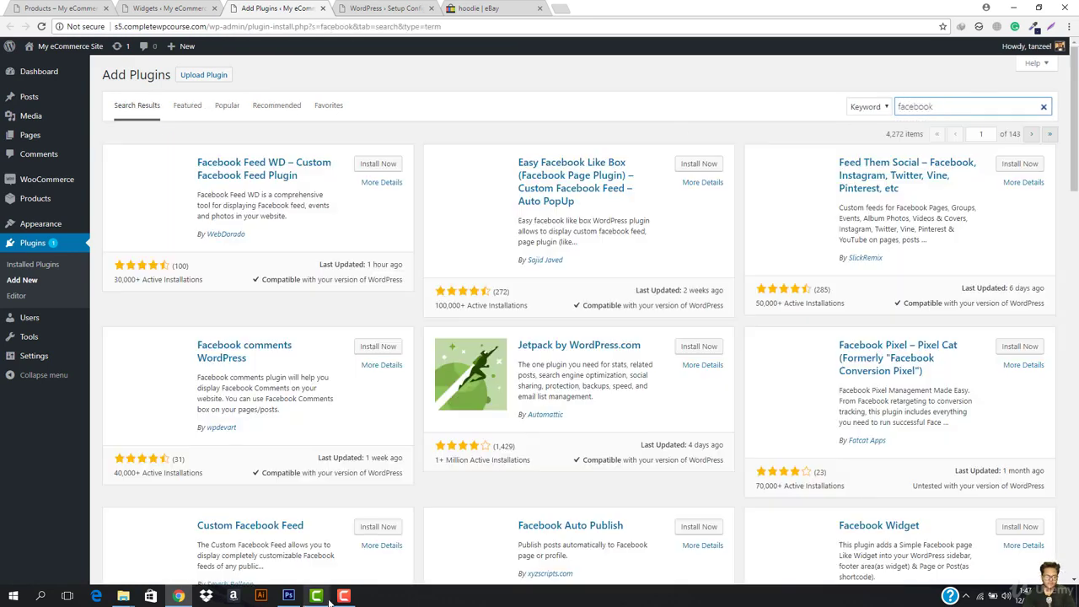
pyautogui.click(343, 595)
pyautogui.click(1030, 548)
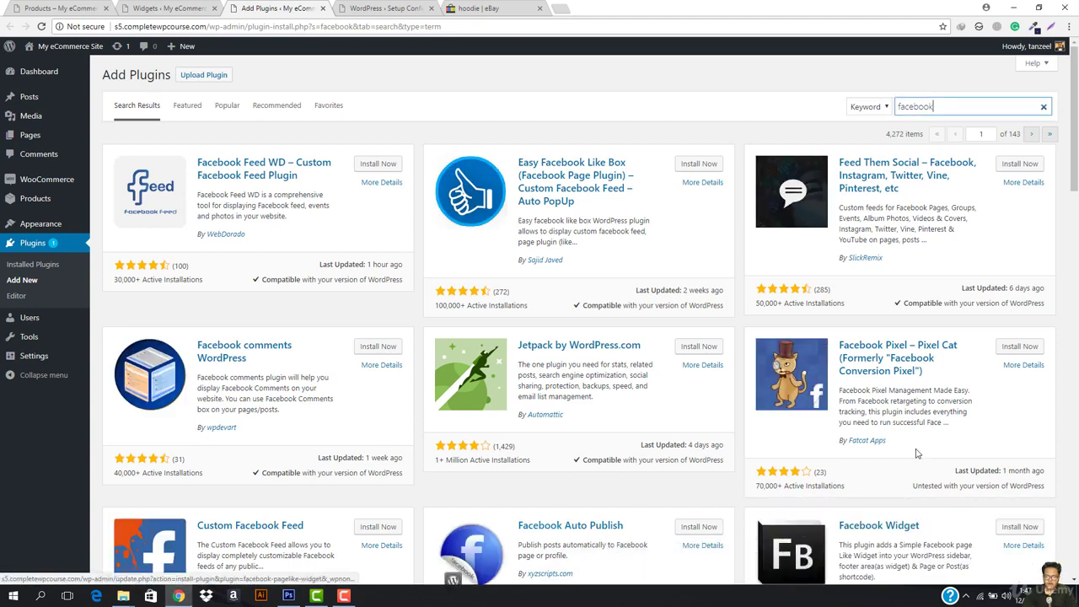
# Install and activate the Easy Facebook Like Box plugin, and open its usage instructions page.
pyautogui.click(700, 166)
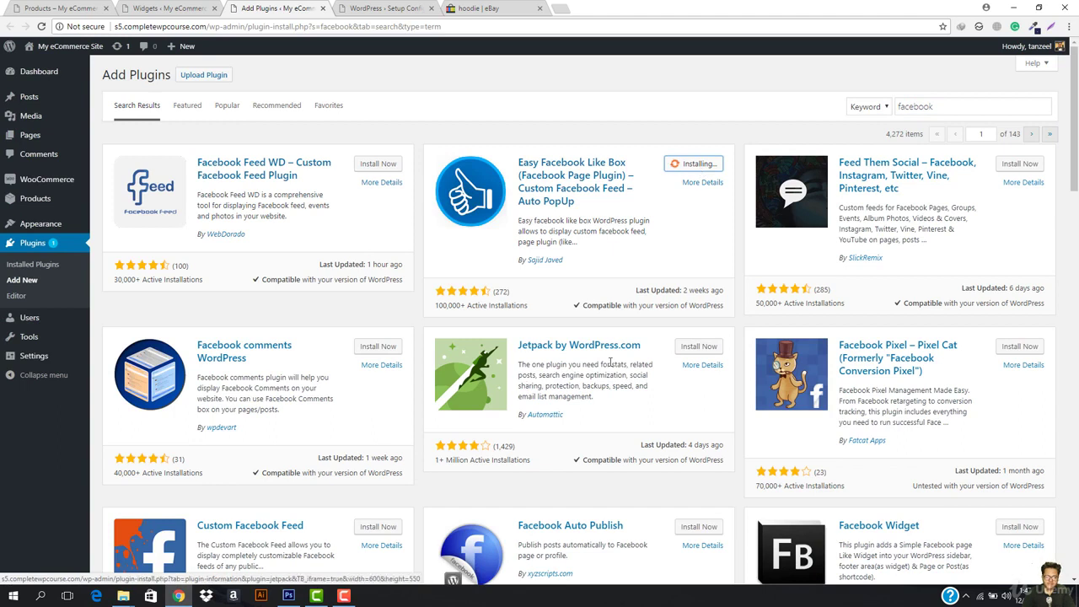
pyautogui.click(702, 167)
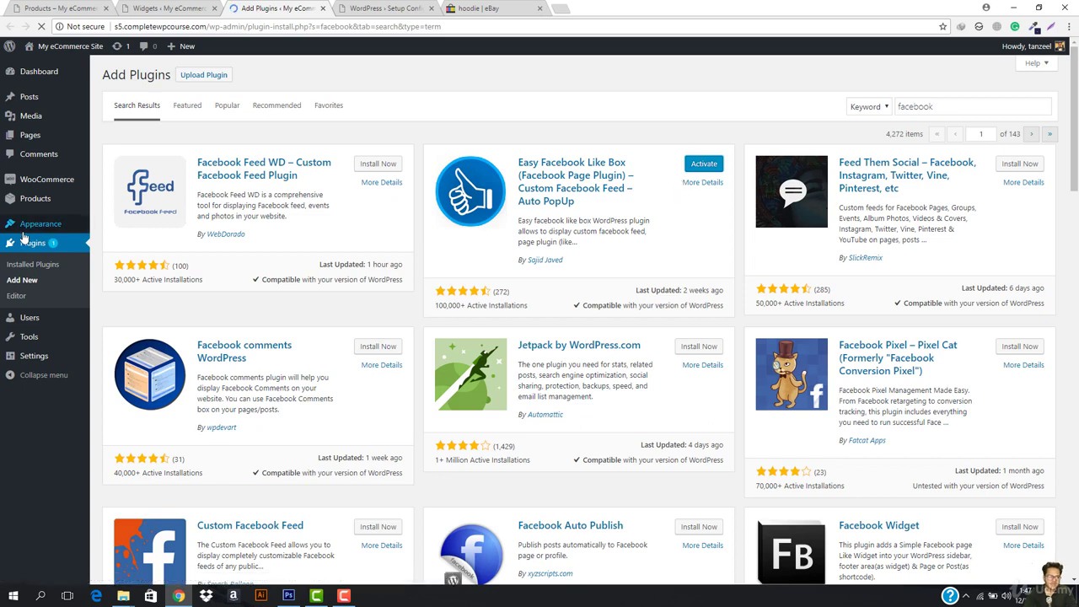
pyautogui.moveTo(37, 226)
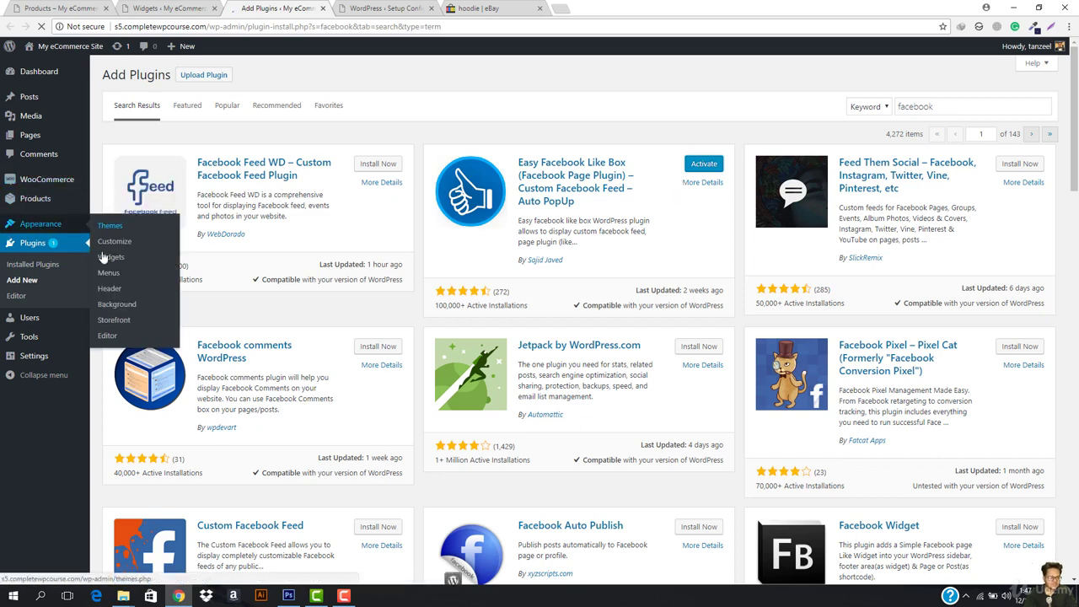
pyautogui.click(704, 165)
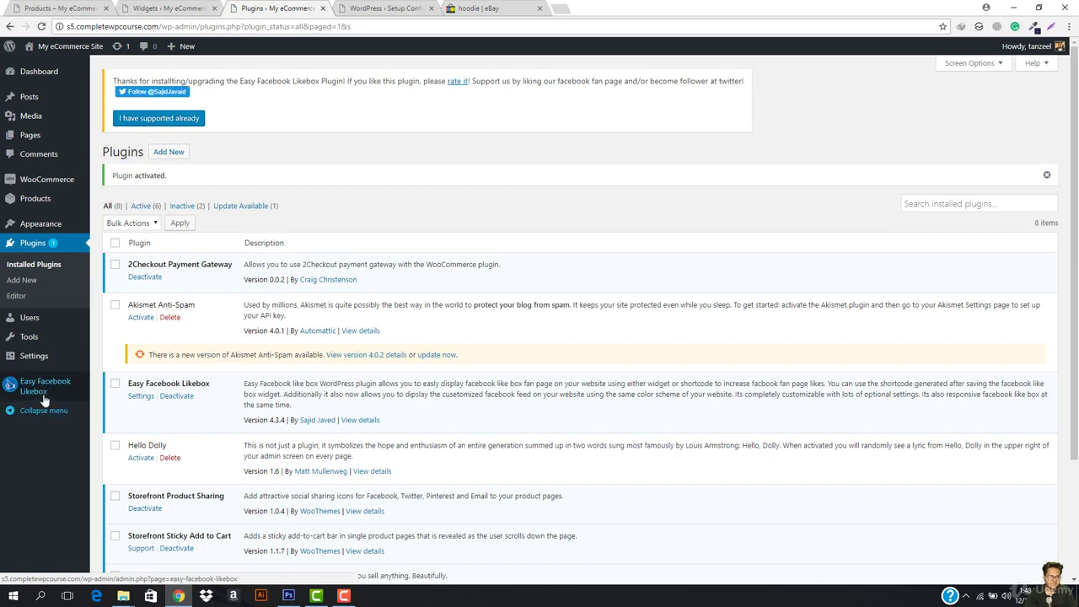
pyautogui.click(53, 384)
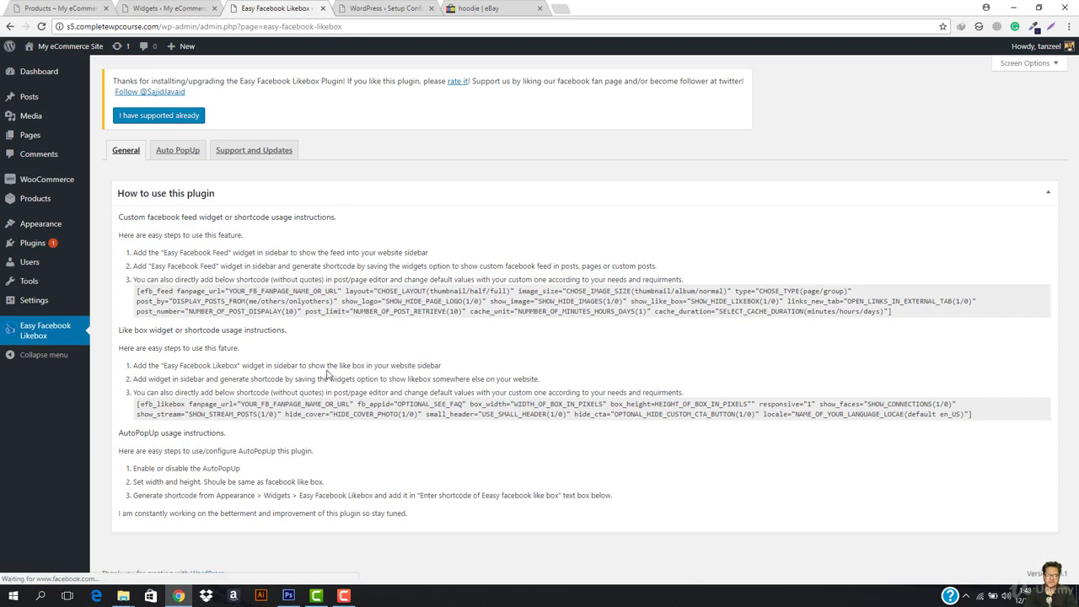
# Return to the Widgets page, reload it, and add the Easy Facebook Likebox widget to the Sidebar area.
pyautogui.moveTo(47, 228)
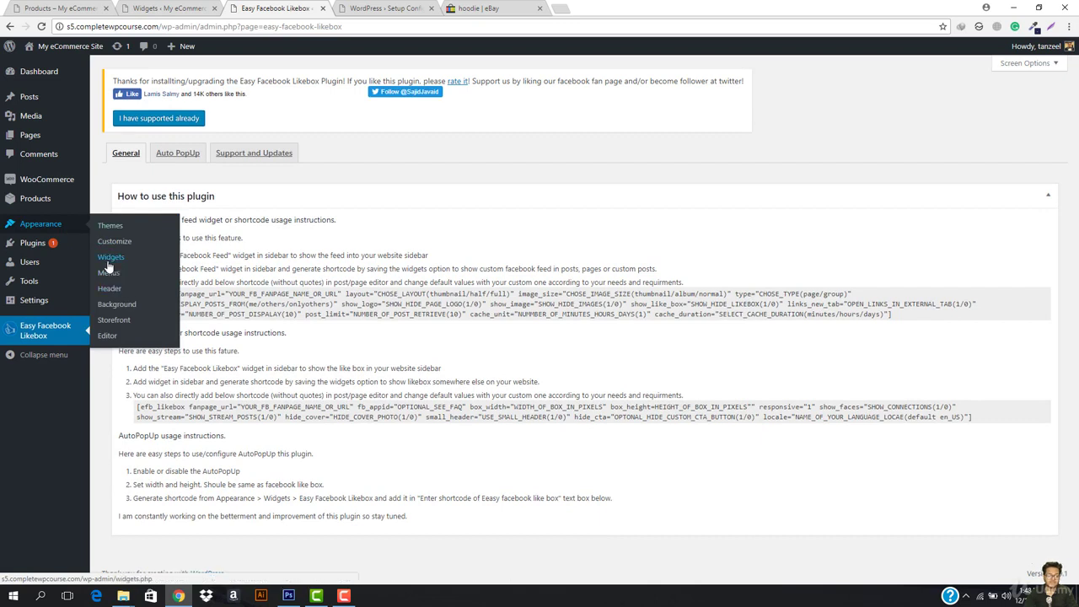
pyautogui.click(204, 14)
pyautogui.click(269, 28)
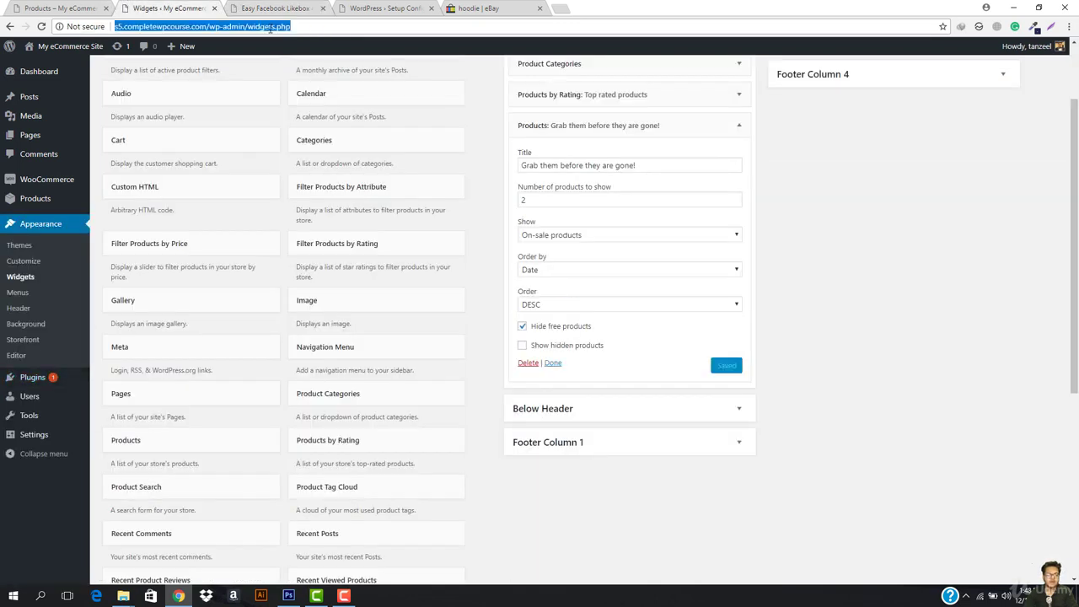
pyautogui.press('Return')
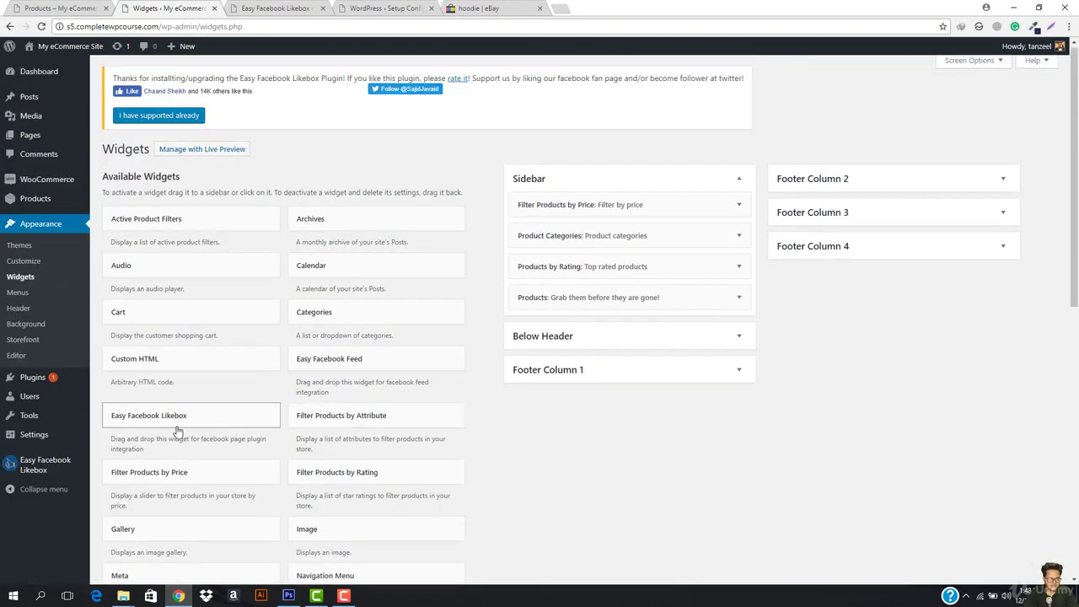
pyautogui.scroll(-1, 267, 424)
pyautogui.scroll(-1, 266, 424)
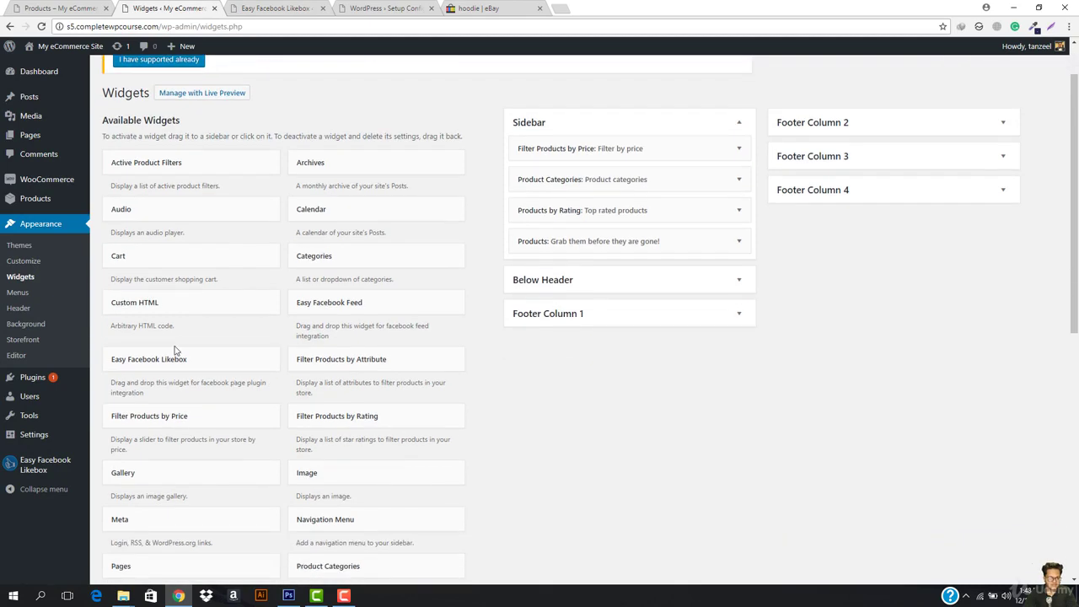
pyautogui.click(219, 357)
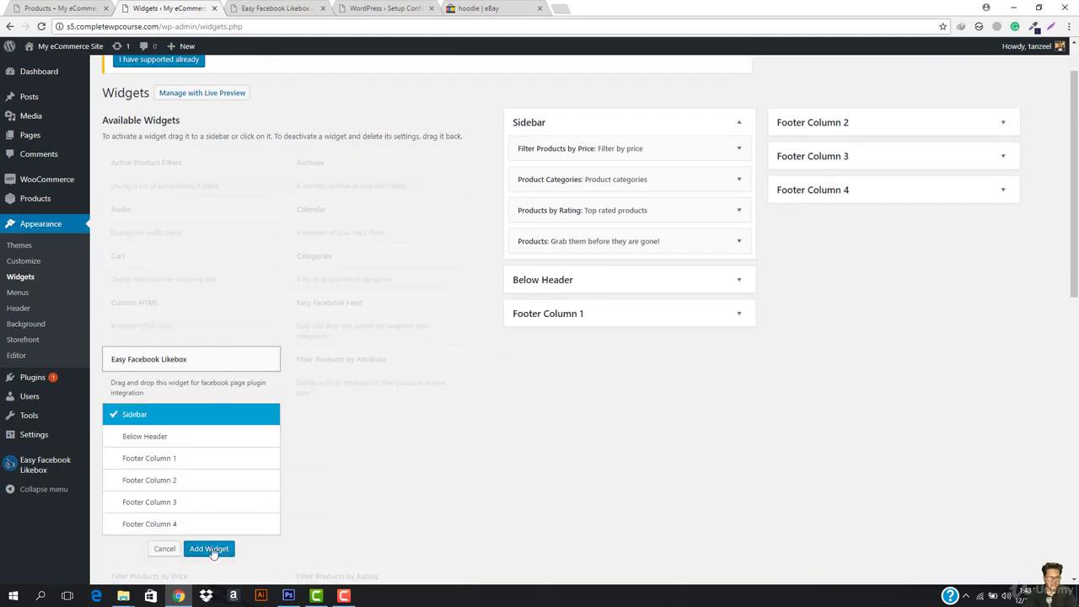
pyautogui.click(209, 549)
pyautogui.scroll(-2, 623, 311)
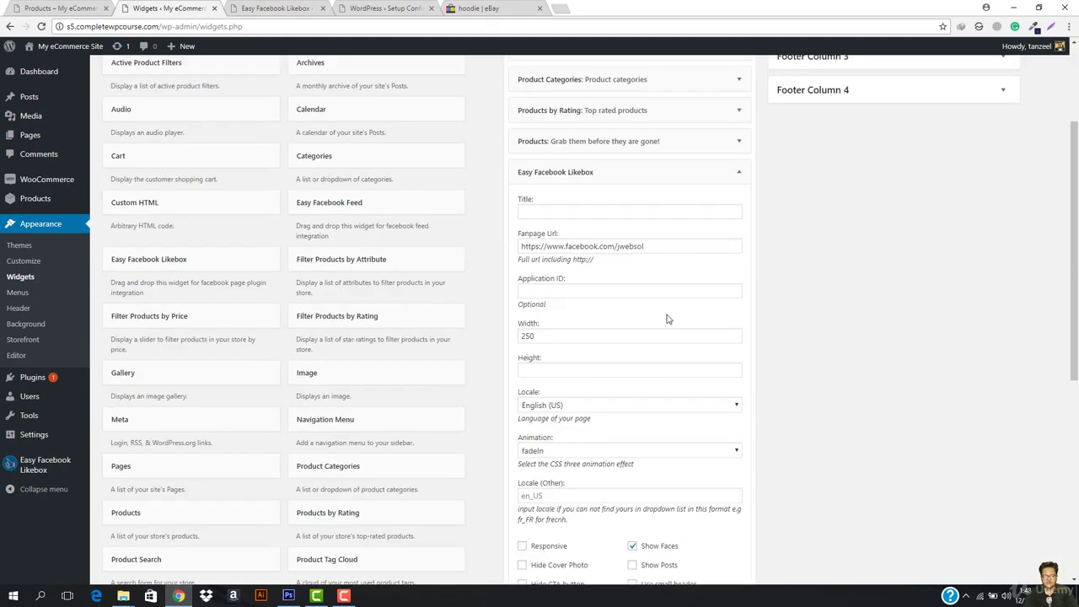
pyautogui.moveTo(656, 234); pyautogui.dragTo(617, 254)
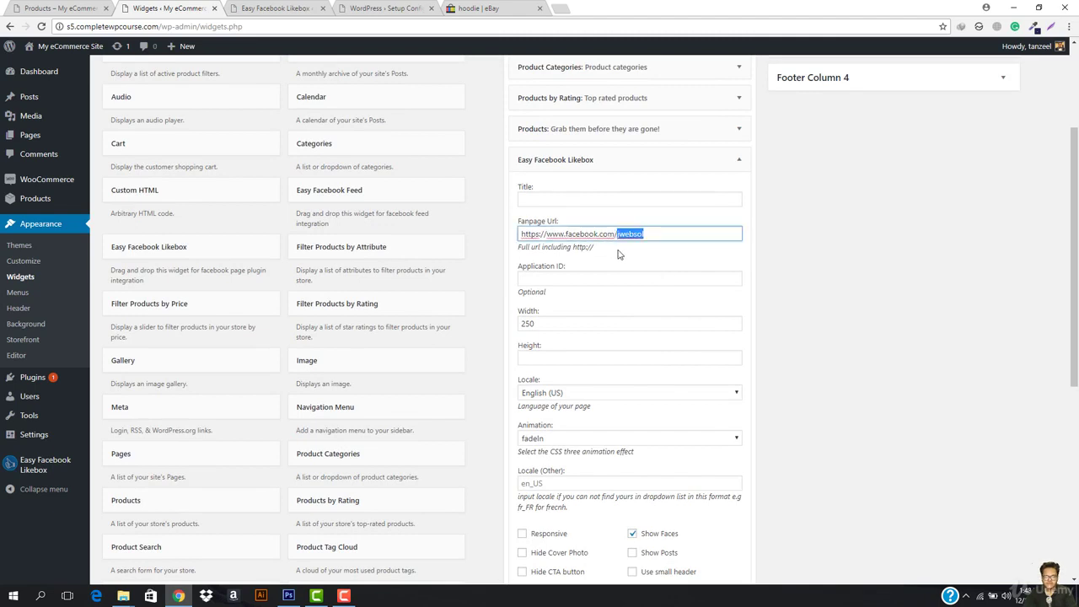
pyautogui.write('atsyc')
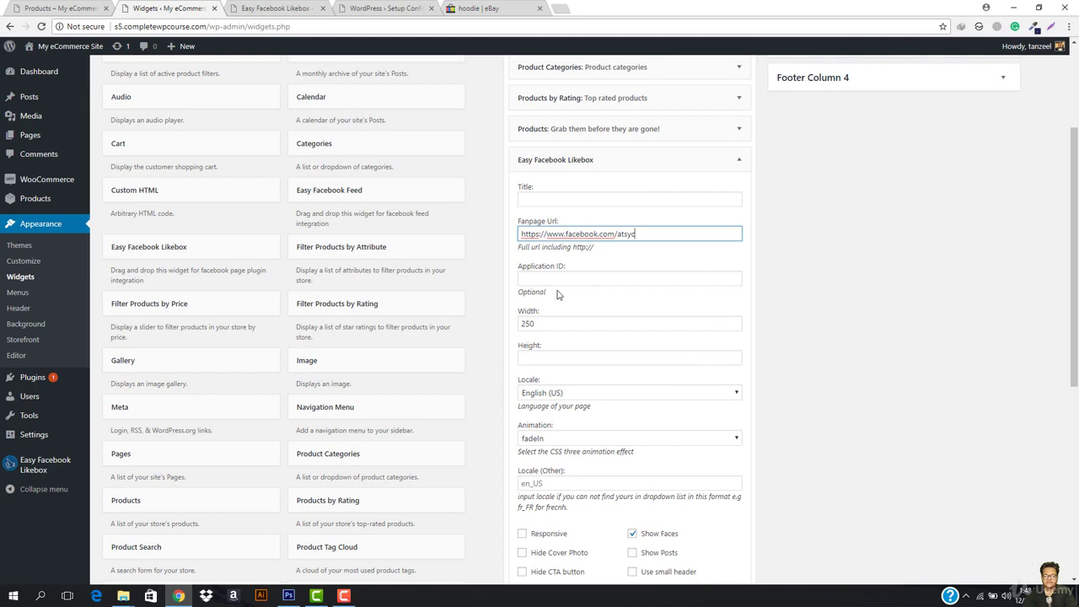
pyautogui.click(586, 200)
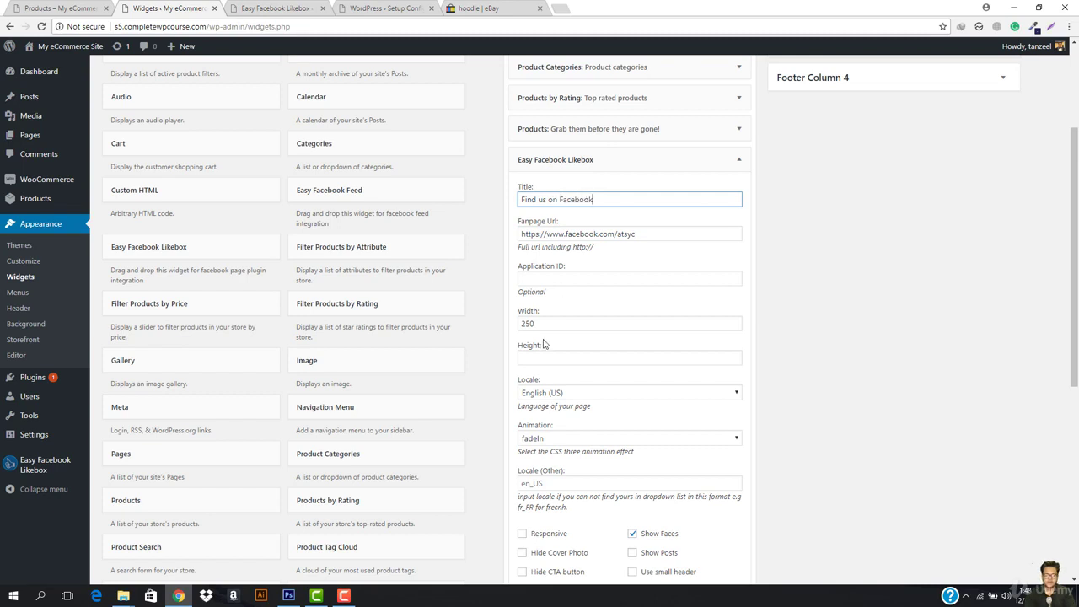
# Enable the Responsive option of the Easy Facebook Likebox widget and save it.
pyautogui.scroll(-2, 592, 289)
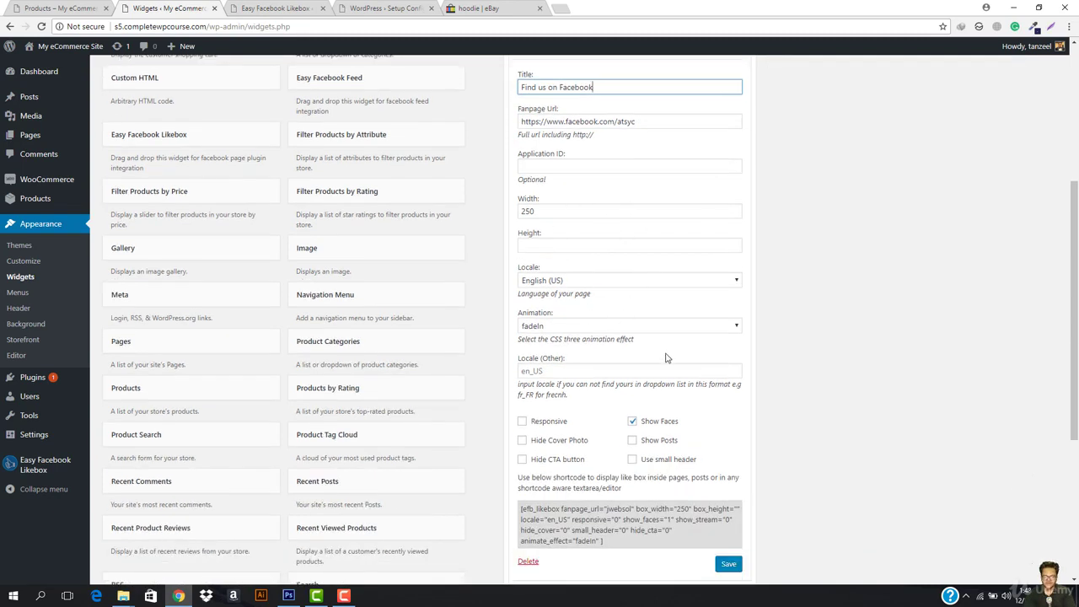
pyautogui.scroll(-1, 641, 355)
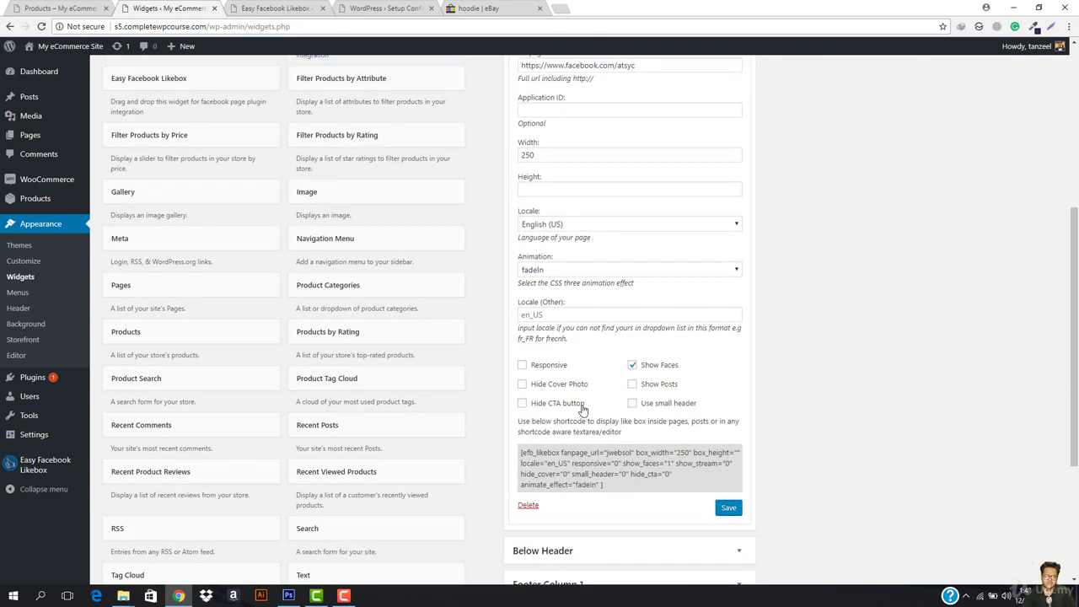
pyautogui.click(522, 365)
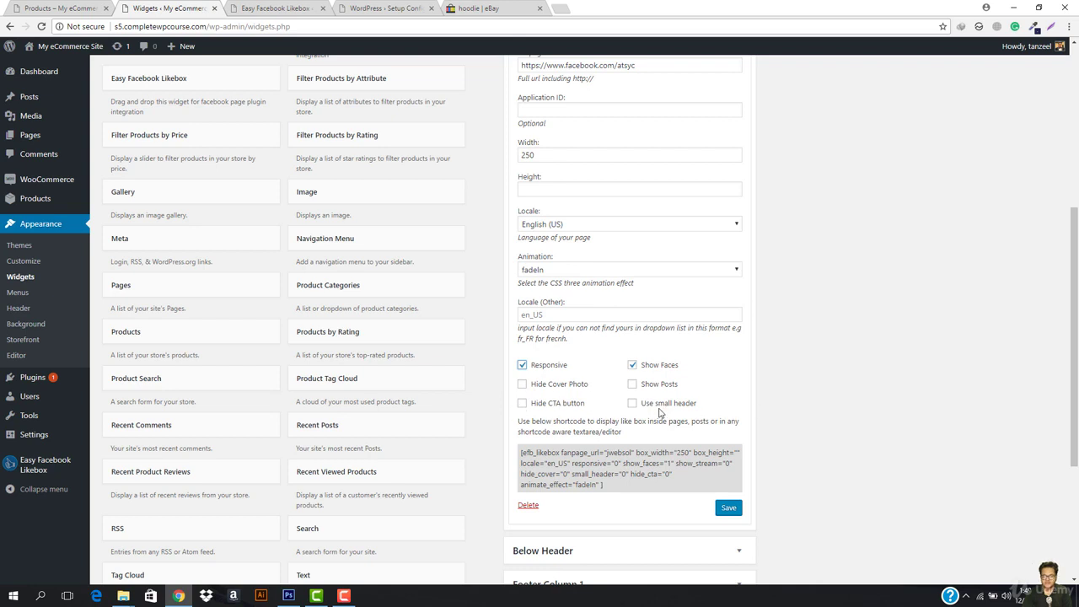
pyautogui.click(728, 510)
# Reload the Shop page and check the "Find us on Facebook" widget in the sidebar.
pyautogui.click(68, 7)
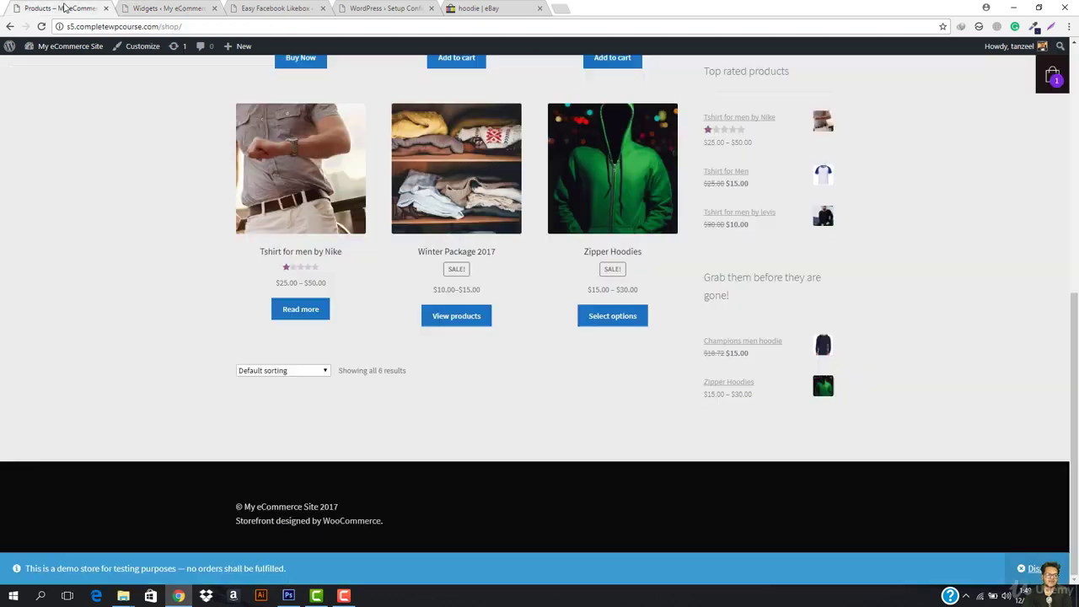
pyautogui.click(181, 26)
pyautogui.press('Return')
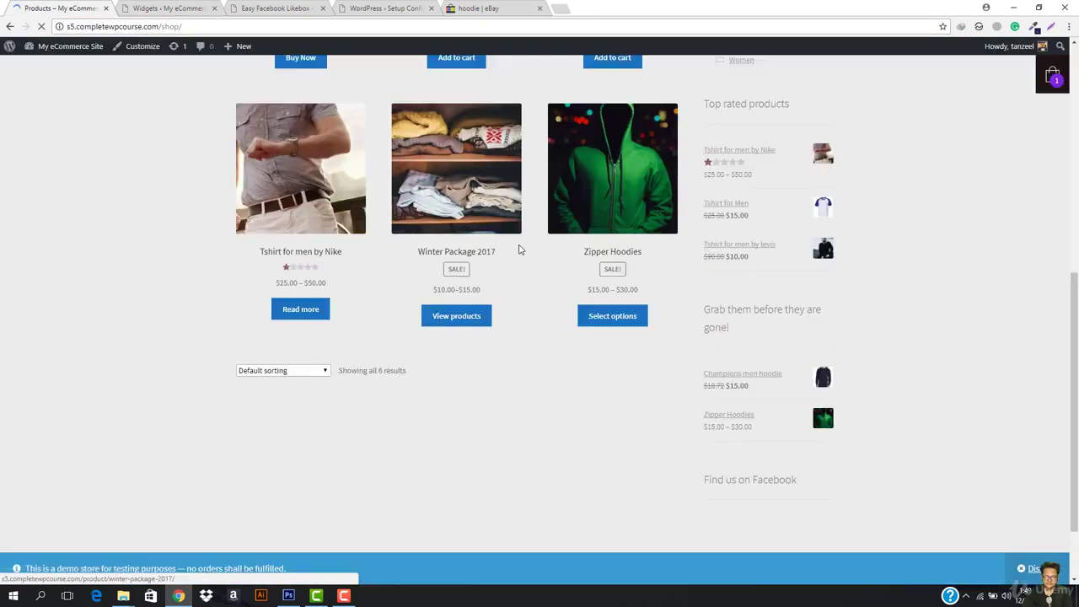
pyautogui.scroll(-2, 538, 244)
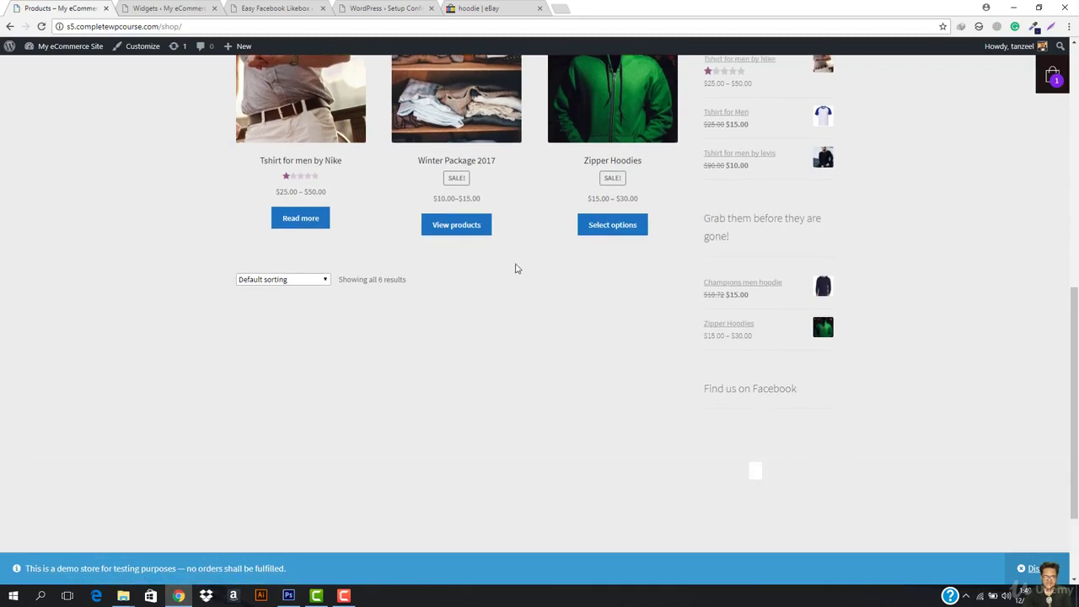
# Review the whole Shop page, examining the product grid and the sidebar widgets from the price filter down to the Facebook like box.
pyautogui.scroll(-3, 582, 267)
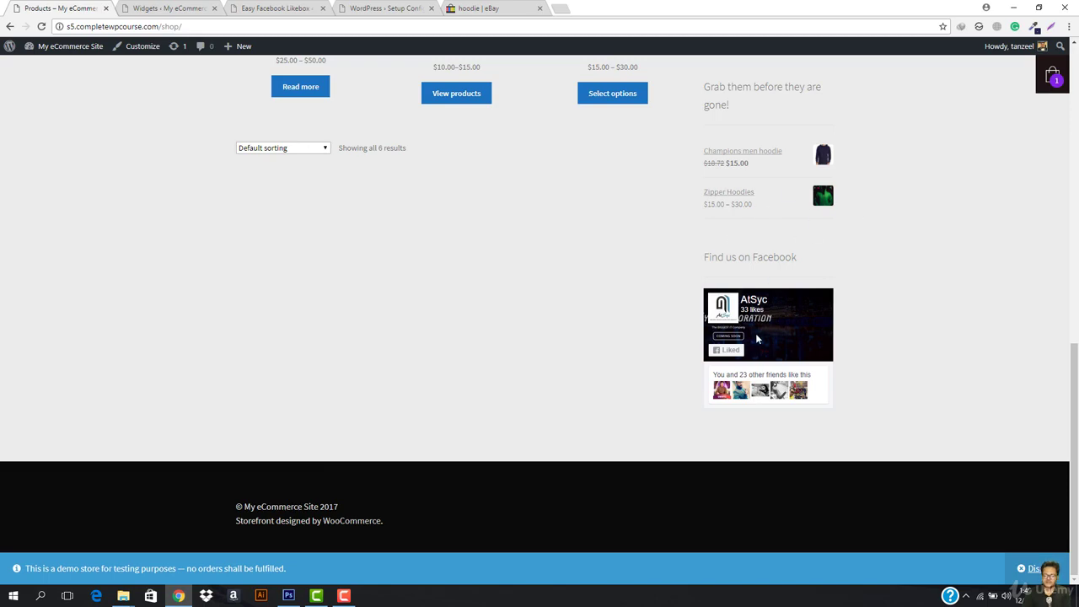
pyautogui.scroll(10, 753, 337)
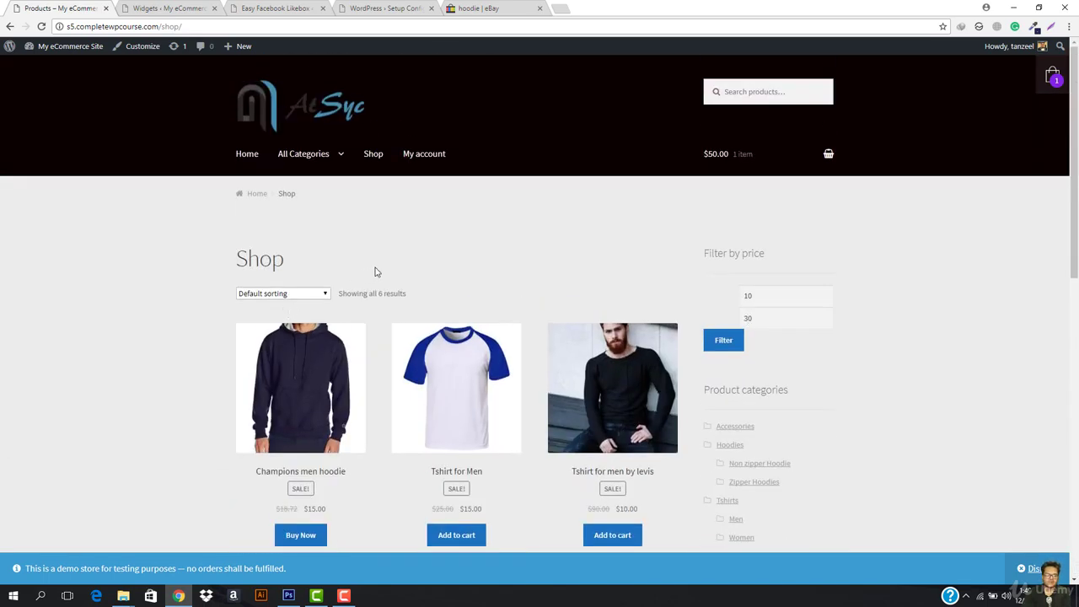
pyautogui.scroll(-10, 375, 272)
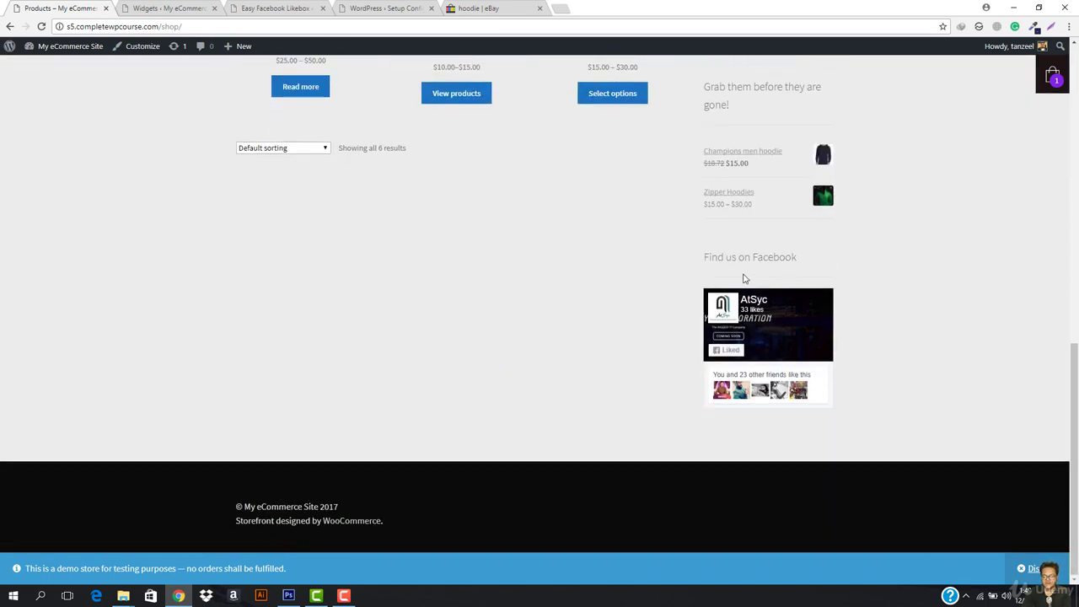
pyautogui.scroll(10, 744, 279)
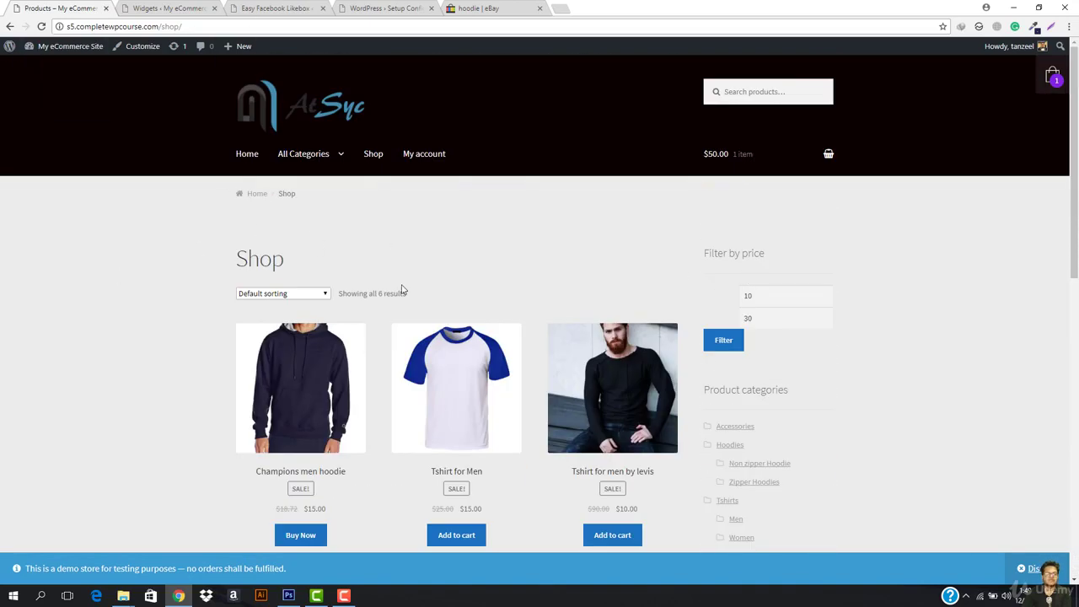
pyautogui.scroll(-2, 393, 365)
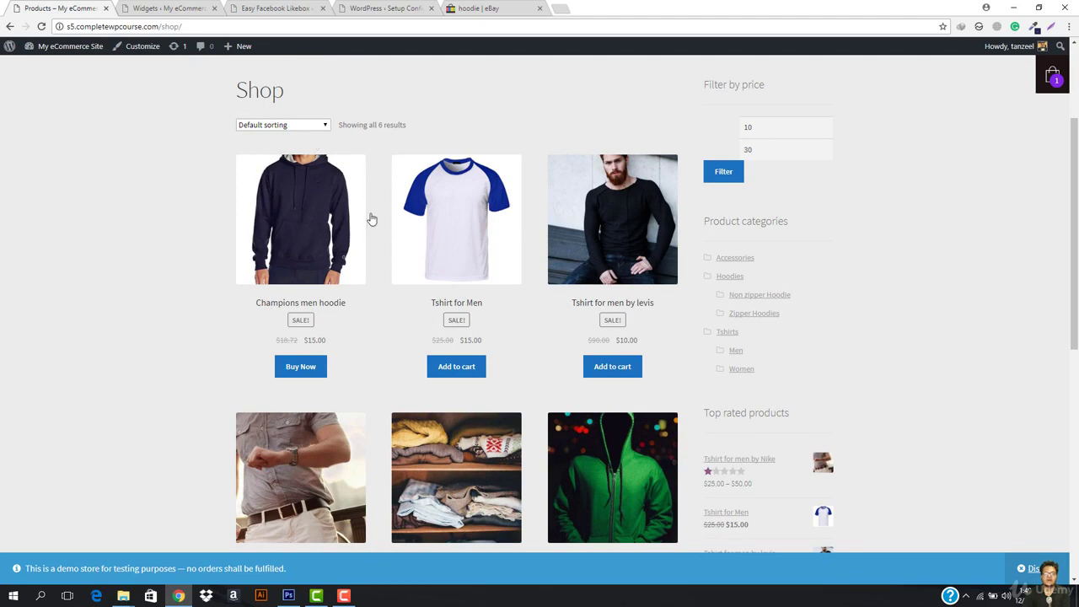
pyautogui.scroll(-2, 400, 386)
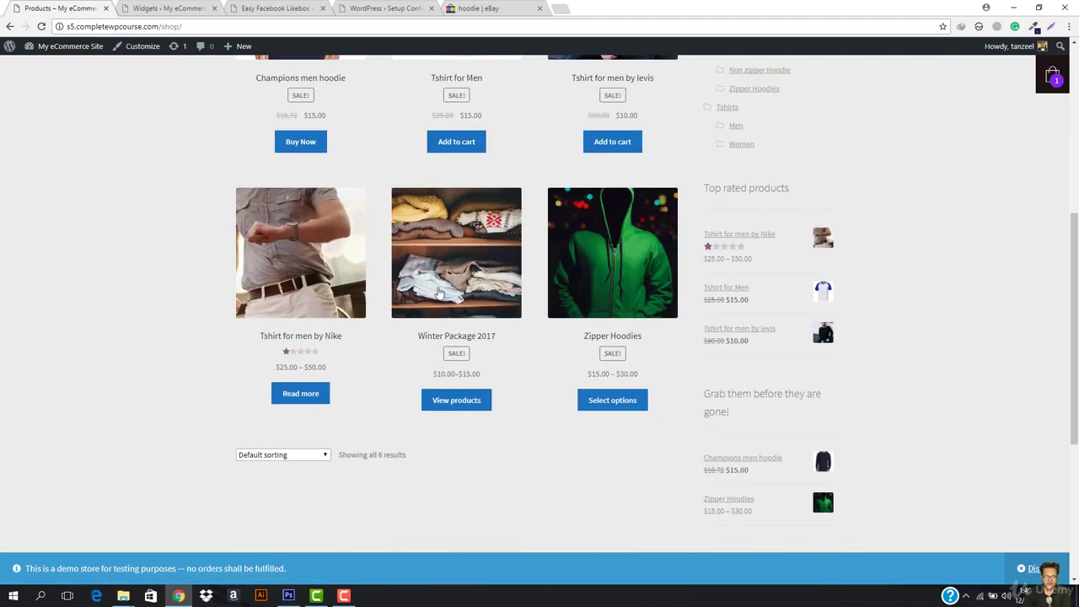
pyautogui.scroll(1, 434, 325)
pyautogui.scroll(4, 434, 326)
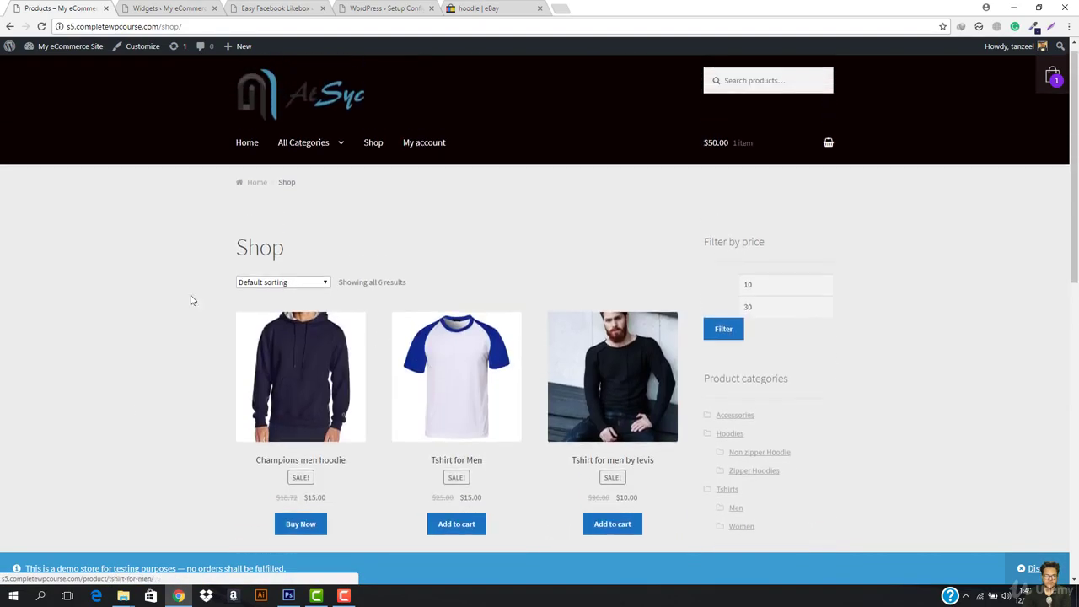
pyautogui.scroll(-2, 341, 158)
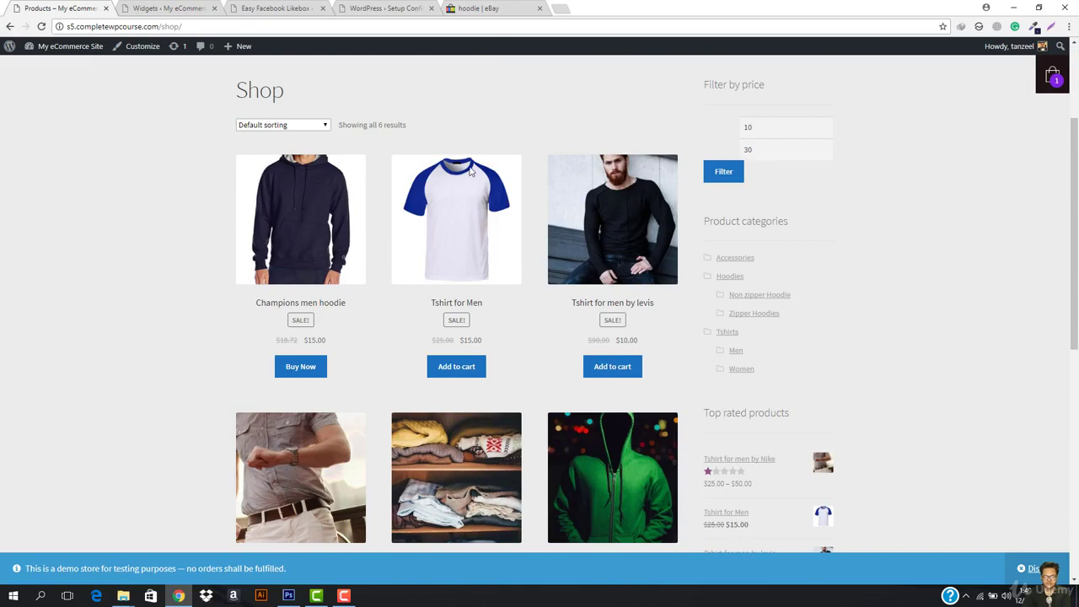
pyautogui.scroll(-2, 484, 246)
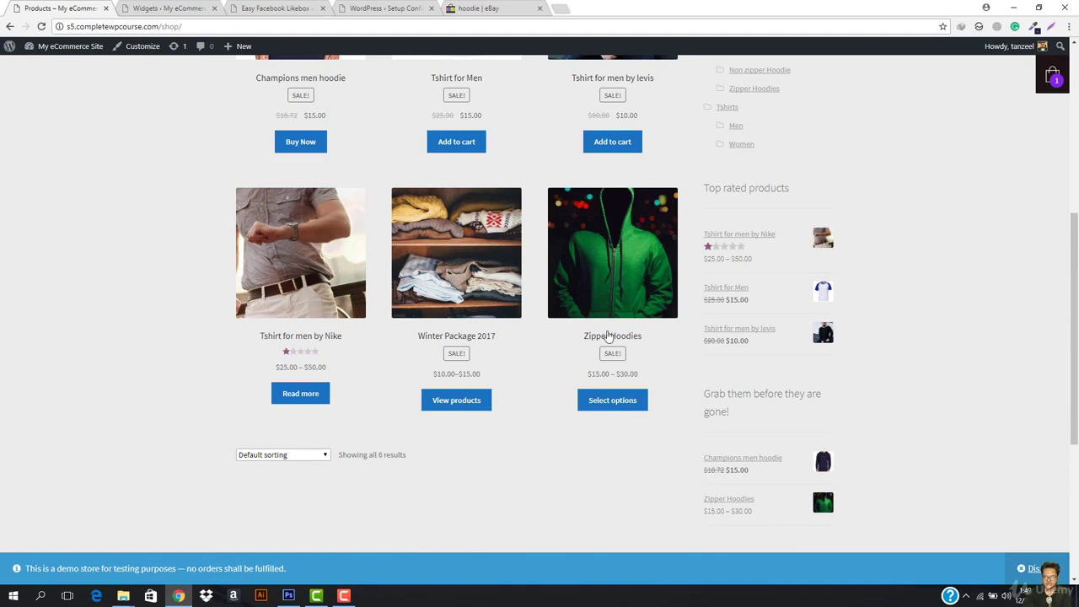
pyautogui.scroll(5, 609, 336)
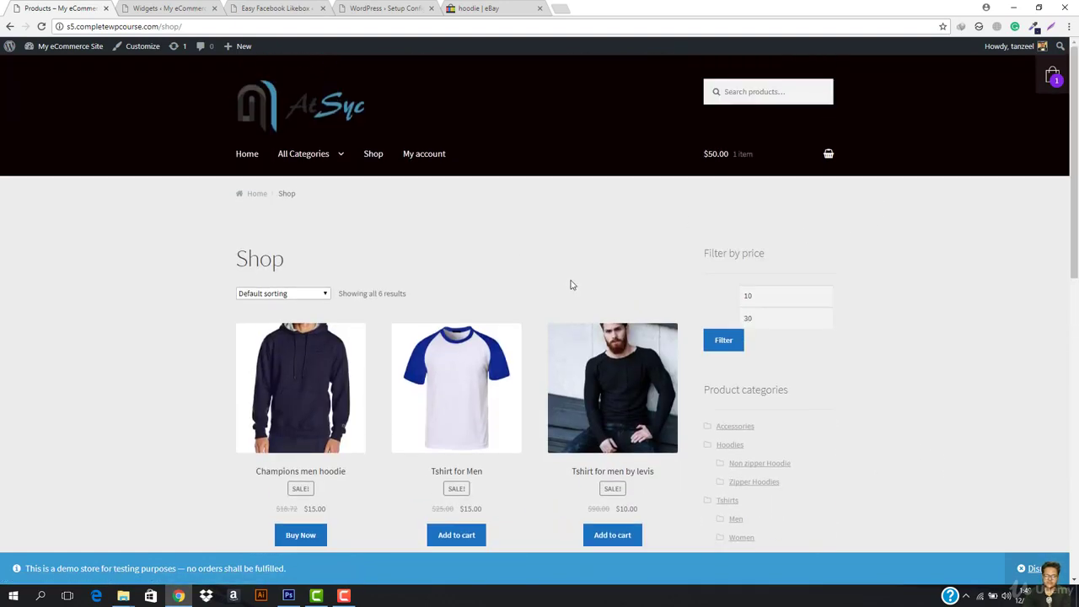
pyautogui.scroll(-6, 569, 285)
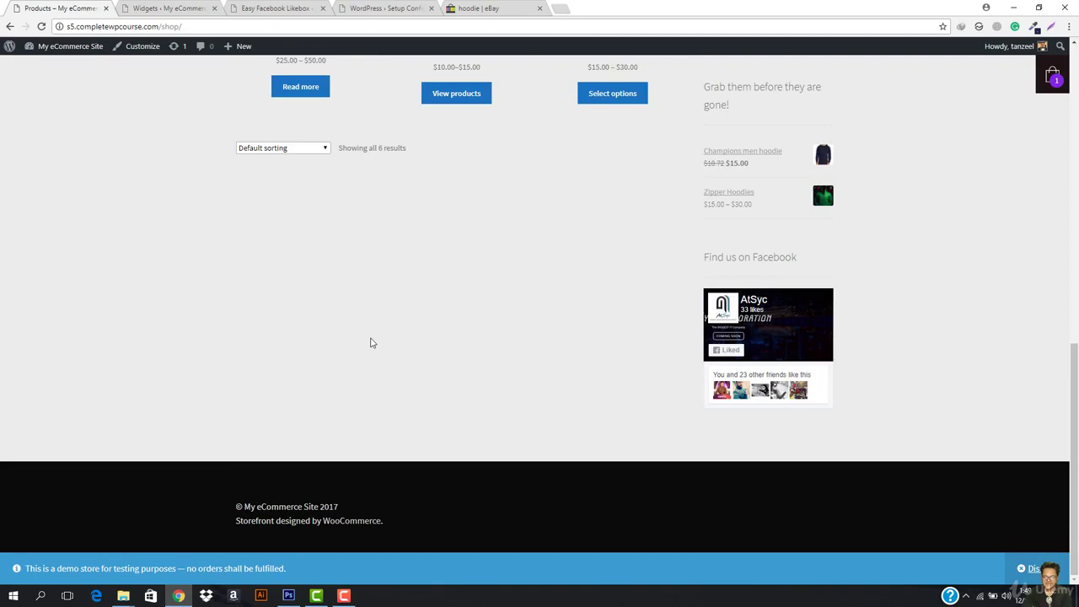
# Open the store's Home page and look through its sections from Shop By Category down to Best Sellers.
pyautogui.scroll(6, 371, 343)
pyautogui.click(781, 153)
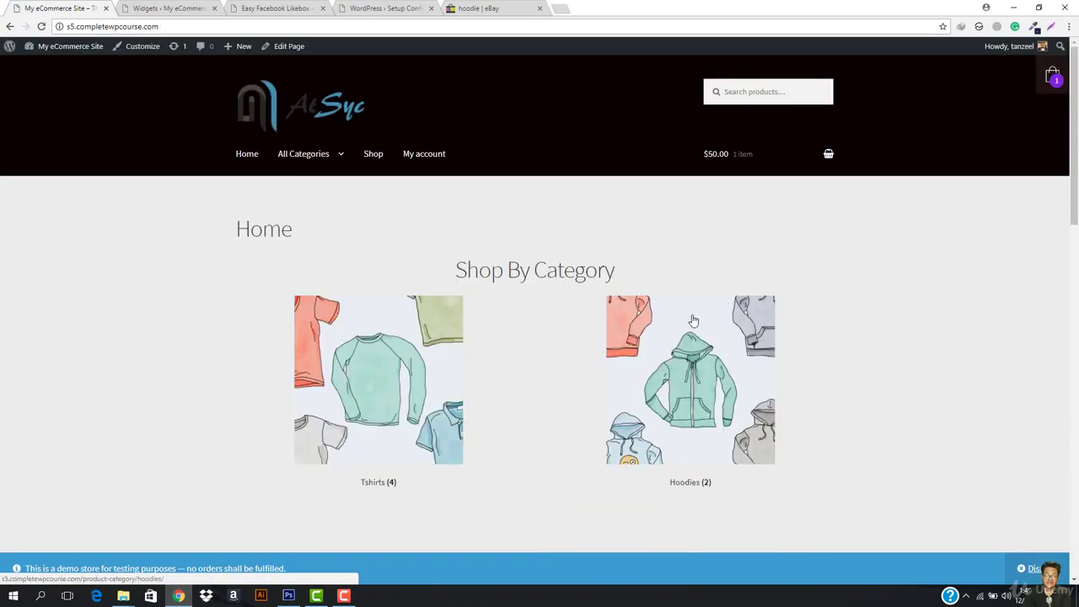
pyautogui.scroll(-10, 515, 202)
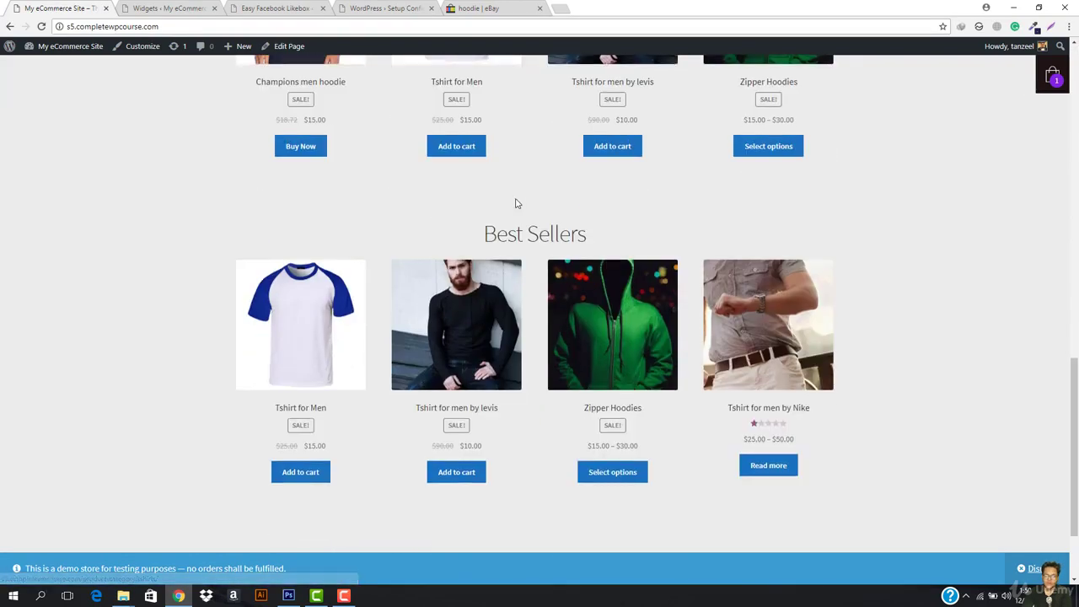
pyautogui.scroll(-3, 517, 203)
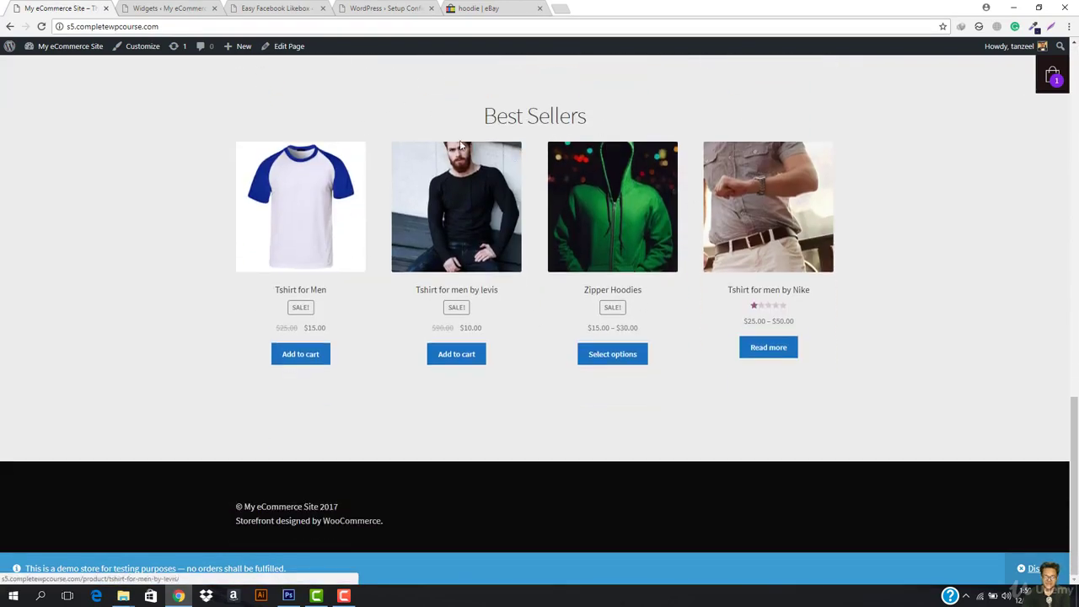
pyautogui.scroll(12, 531, 161)
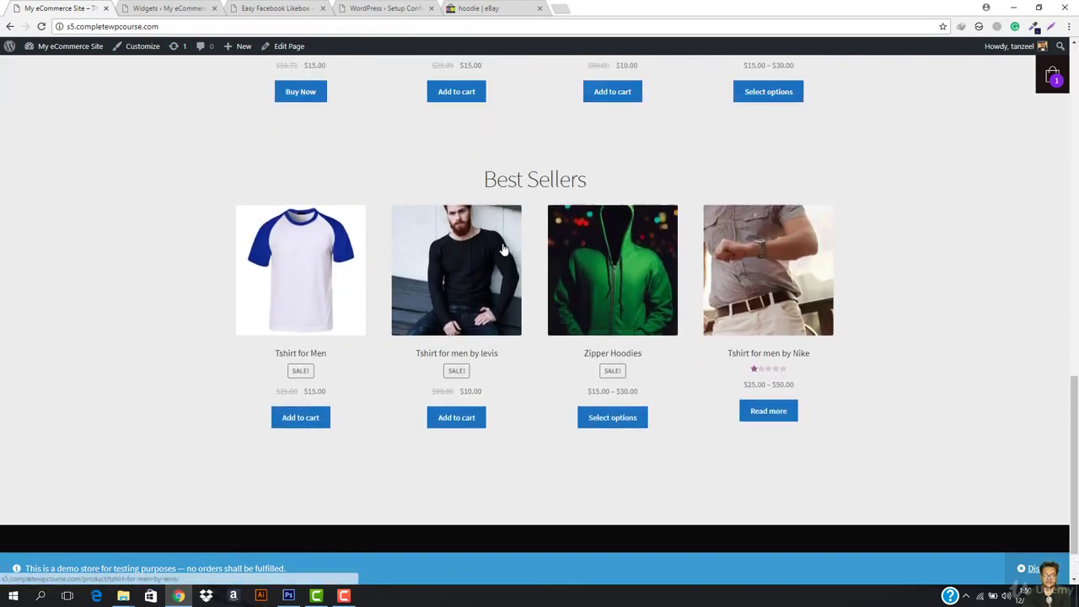